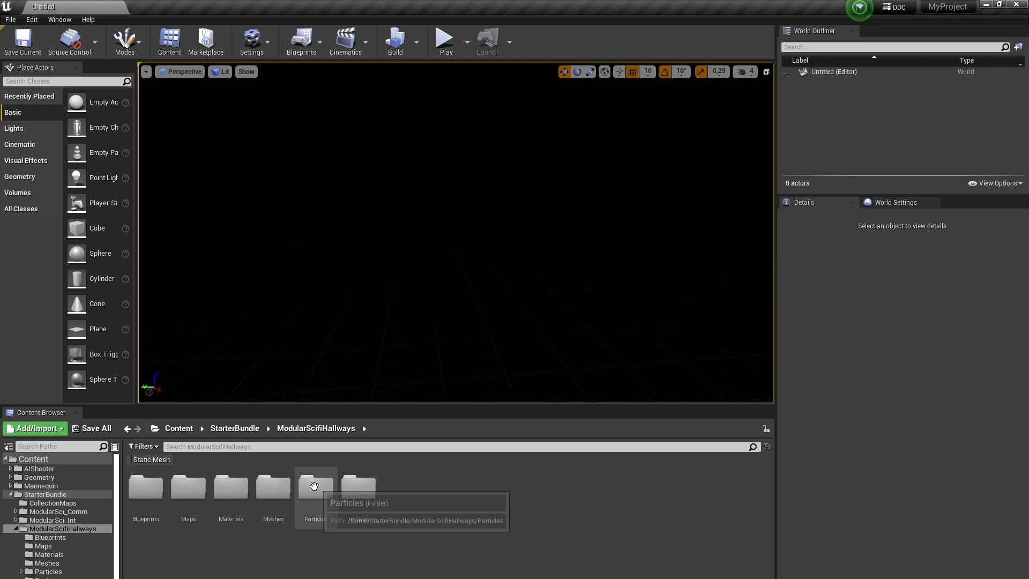
Browse all static meshes of the ModularScifiHallways folder with the Static Mesh filter enabled.
double_click(284, 511)
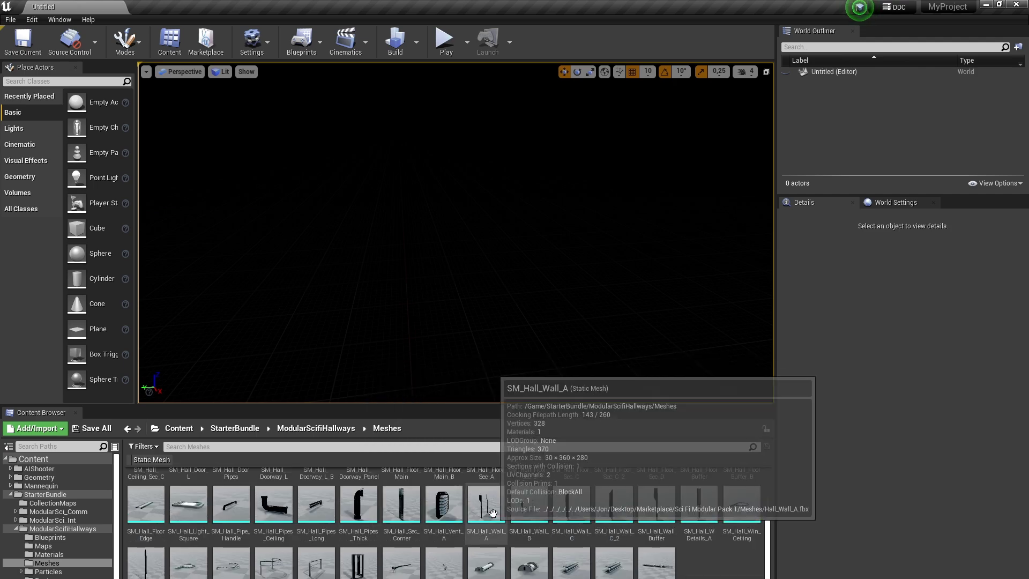
scroll(556, 524, "down", 2)
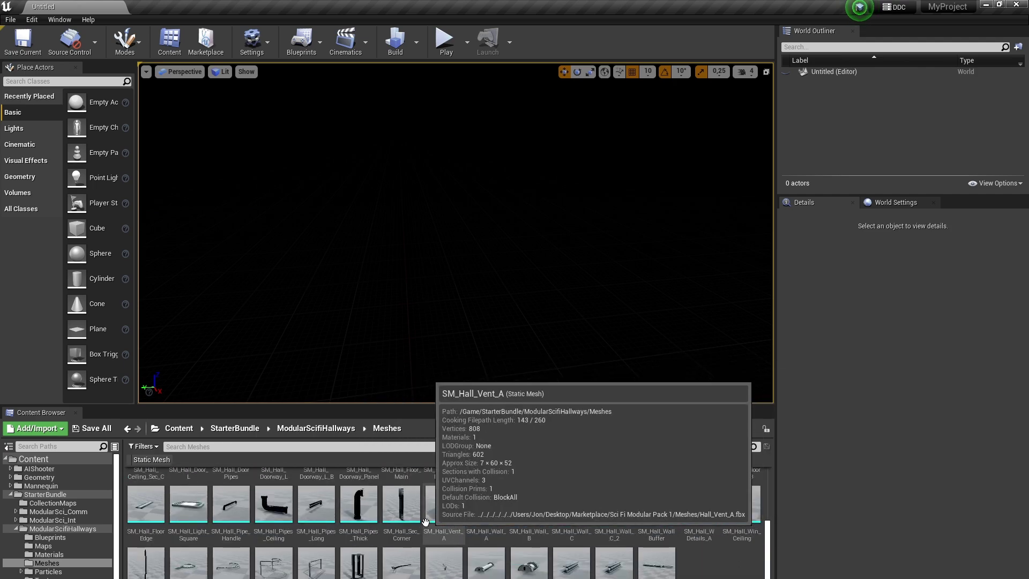
scroll(450, 573, "up", 2)
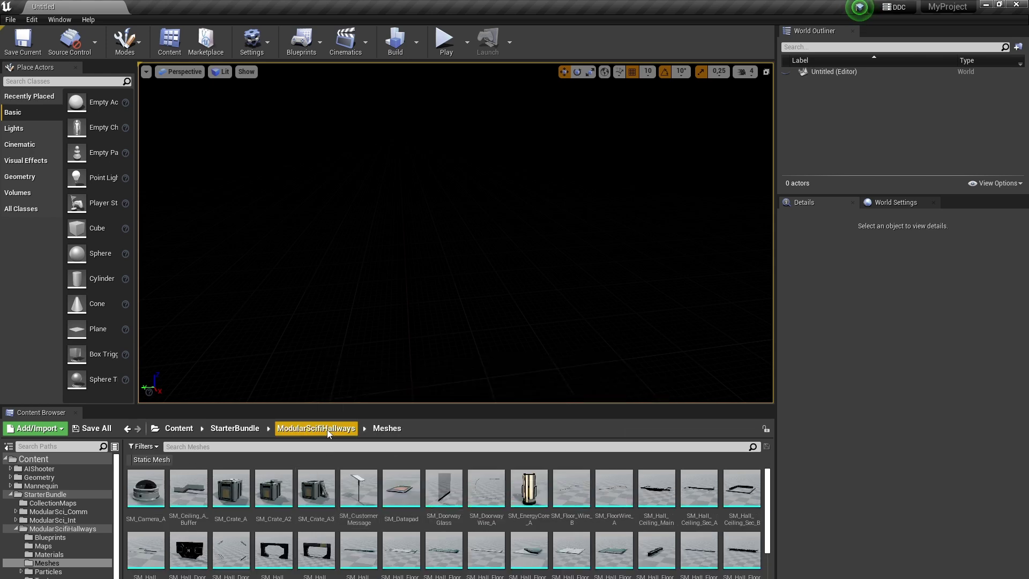
left_click(332, 431)
left_click(160, 459)
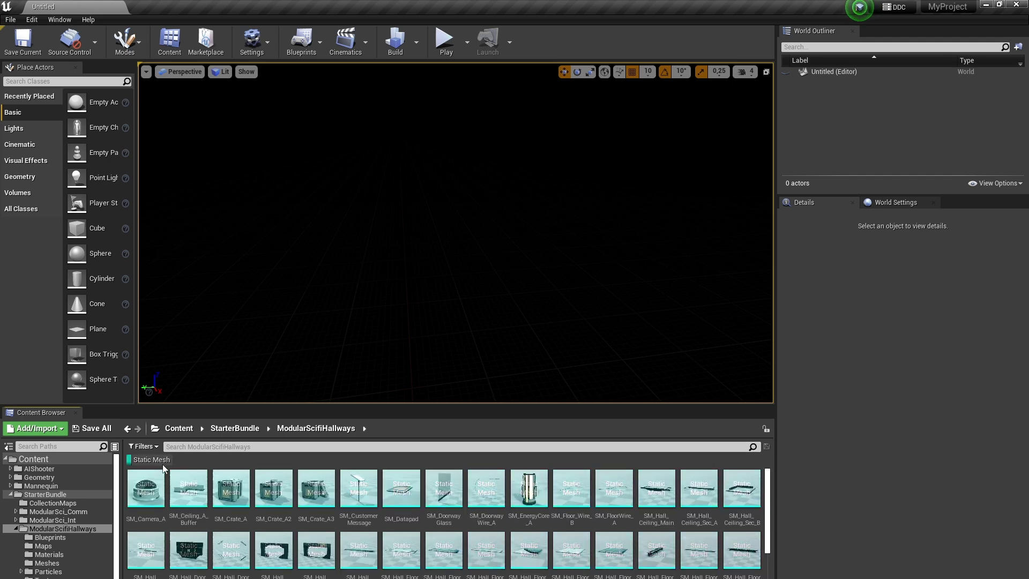
scroll(453, 477, "down", 2)
scroll(582, 522, "up", 1)
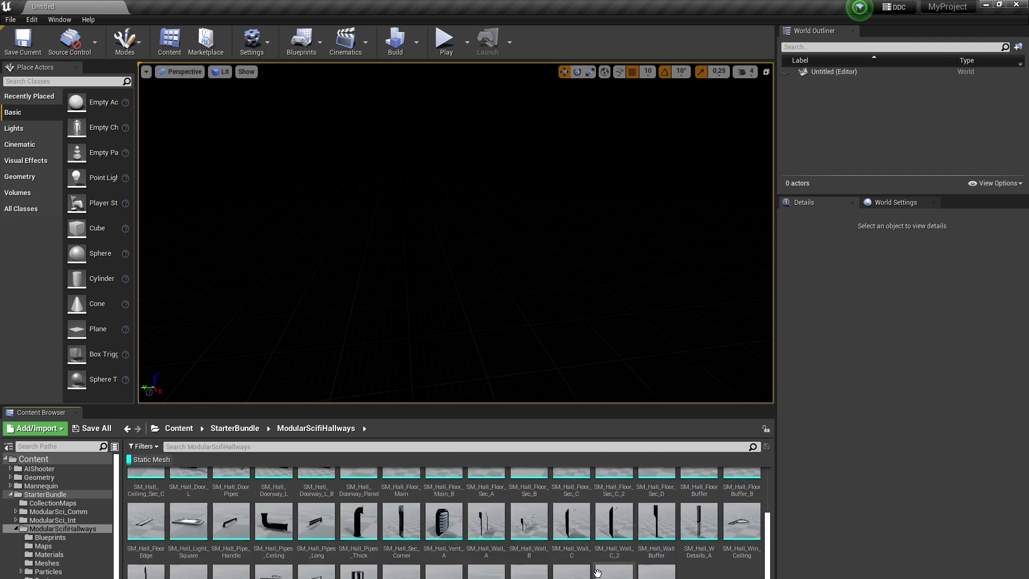
scroll(599, 568, "up", 2)
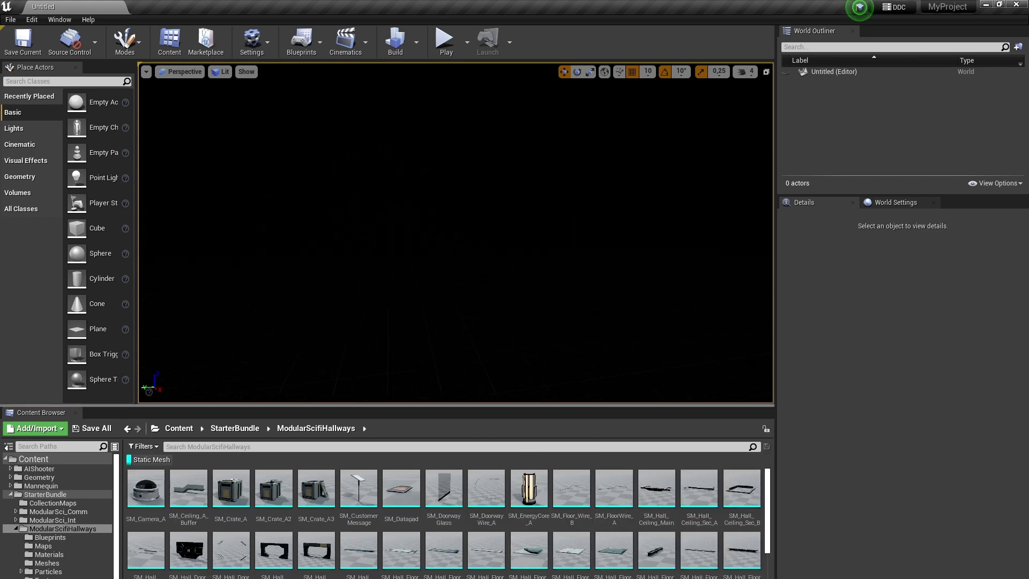
scroll(616, 514, "down", 1)
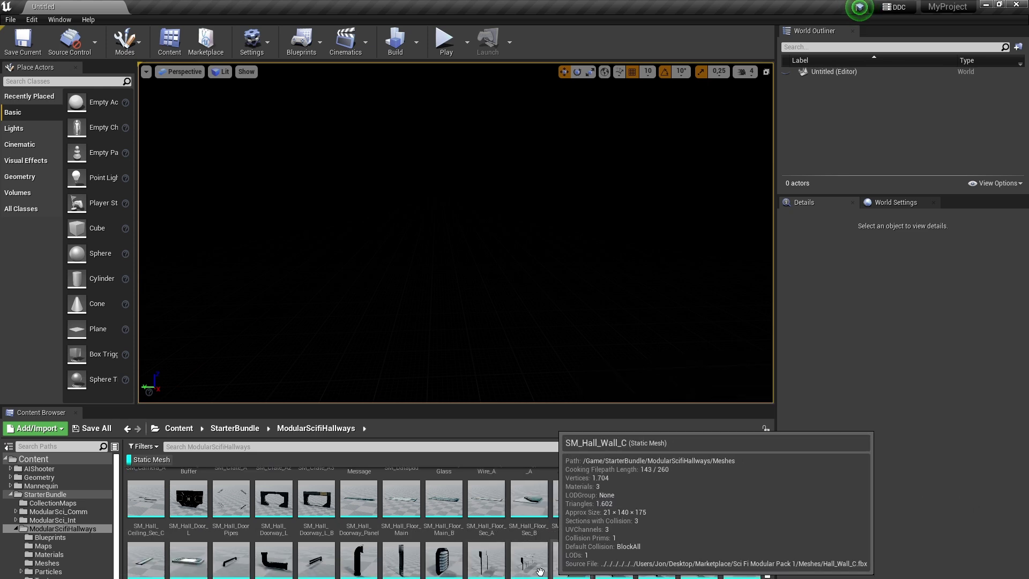
Switch the perspective viewport's shading to Unlit.
left_click(220, 71)
left_click(241, 96)
scroll(474, 523, "up", 1)
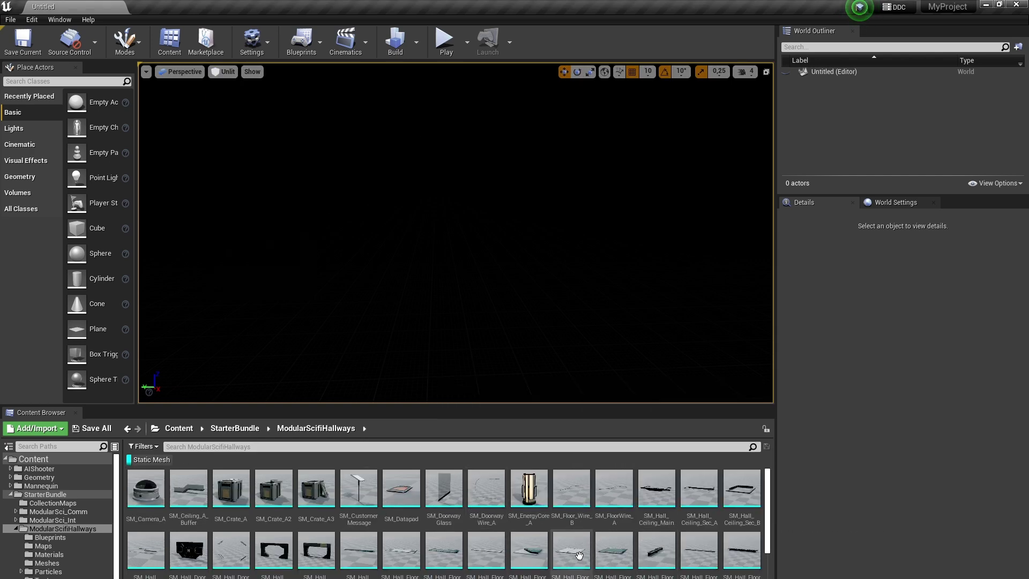
Place an SM_Hall_Floor_Sec_C floor tile in the empty level and duplicate it alongside on the Y axis.
left_click_drag(571, 549, 574, 241)
right_click_drag(574, 241, 600, 237)
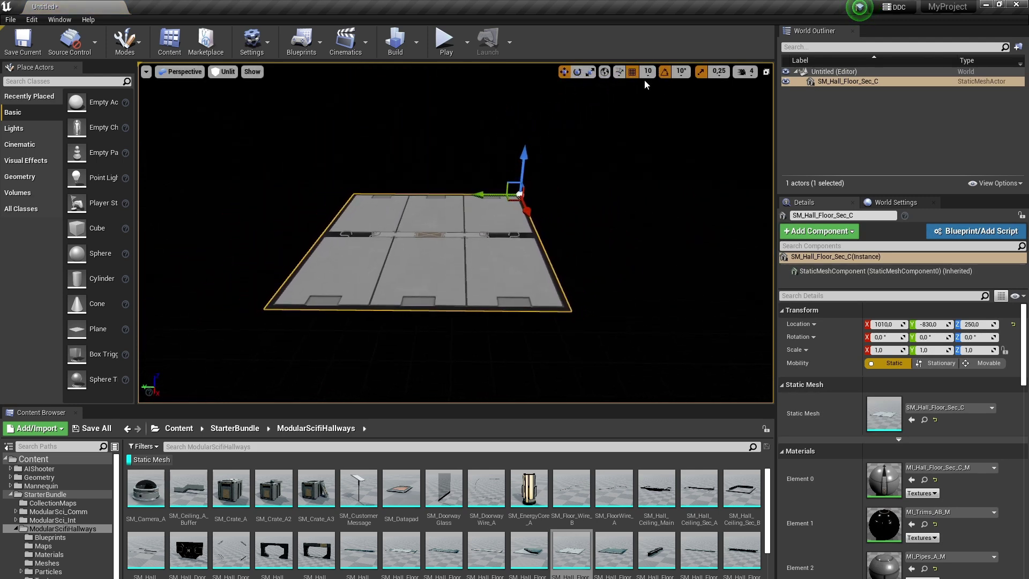
mouse_move(479, 201)
right_mouse_down()
mouse_move(475, 191)
mouse_move(479, 201)
right_mouse_up()
key("d")
left_click_drag(397, 214, 562, 223, "alt")
Duplicate the pair of floor tiles to both sides along the X axis, forming a two-by-three floor.
right_click_drag(562, 223, 562, 223)
key("a")
left_click(457, 294, "ctrl")
right_click_drag(457, 294, 457, 294)
key("a")
left_click_drag(489, 208, 324, 226, "alt")
key("d")
right_click_drag(401, 149, 401, 149)
left_click_drag(231, 136, 465, 155, "alt")
Duplicate the middle-row floor tile outward along the Y axis to start a corridor.
right_click_drag(465, 155, 485, 165)
key("d")
left_click(484, 165)
left_click_drag(386, 194, 532, 202, "alt")
Duplicate the three outer floor tiles opposite the corridor along the Y axis, completing a three-by-three room floor.
key("s")
right_click_drag(532, 202, 533, 201)
key("a")
left_click(505, 170)
left_click(501, 224, "ctrl")
left_click(496, 289, "ctrl")
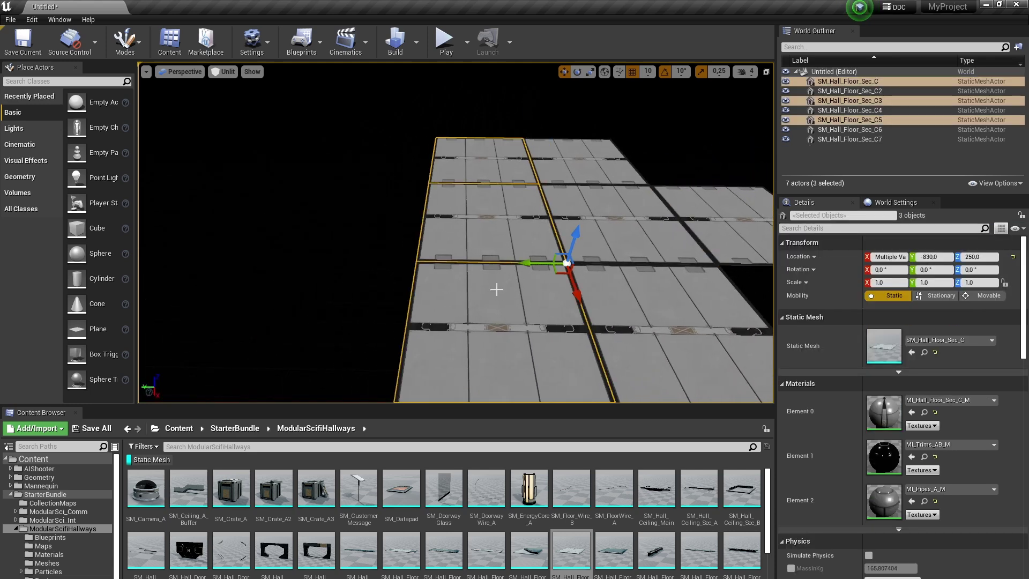
left_click_drag(528, 262, 380, 271, "alt")
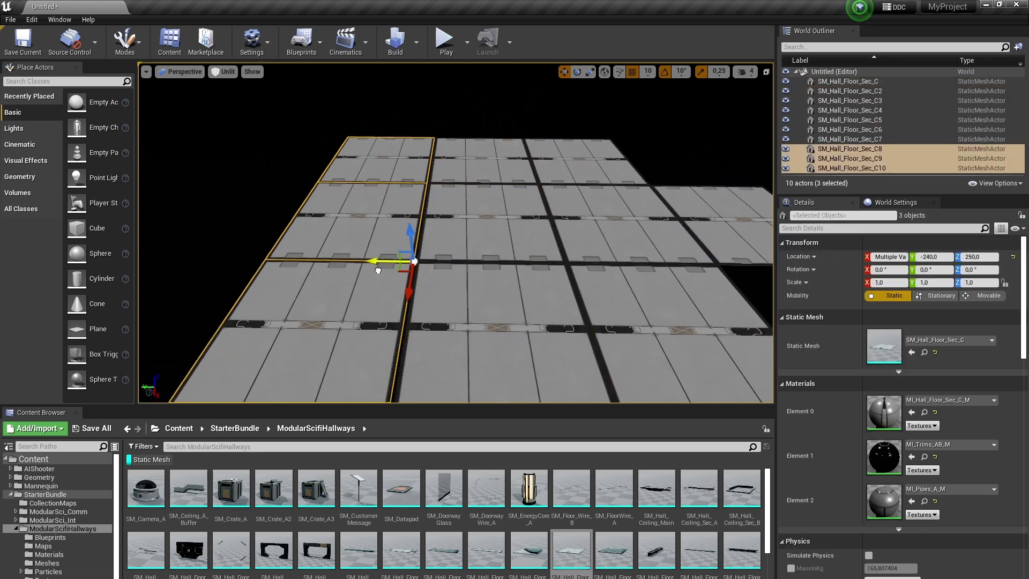
key("a")
right_click_drag(379, 271, 379, 270)
left_click(305, 235)
Duplicate the corridor's end tile further along the Y axis to Y -2570.
right_click_drag(305, 236, 292, 217)
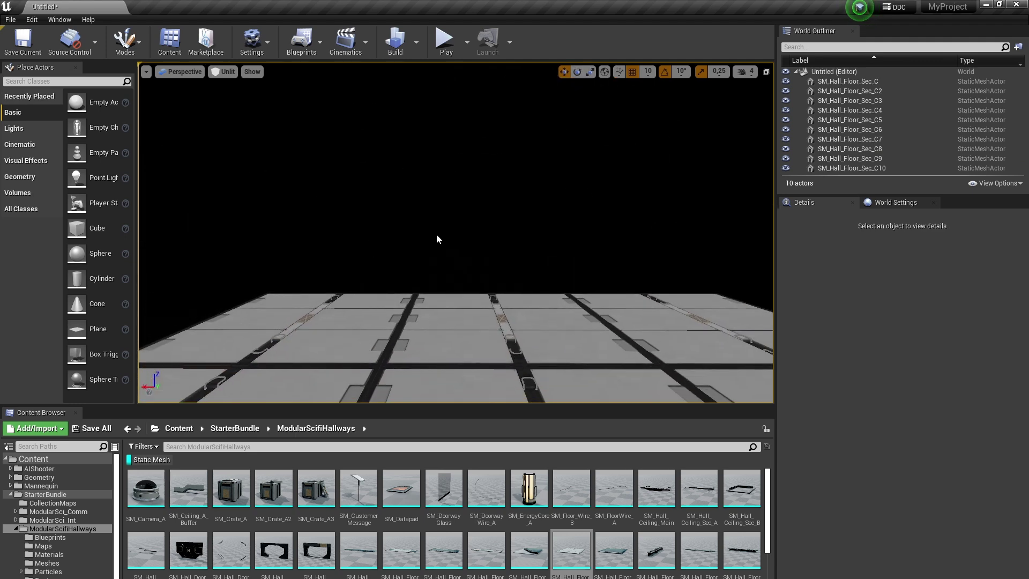
right_click_drag(438, 239, 437, 238)
left_click(372, 248)
left_click_drag(370, 211, 497, 211, "alt")
Turn the corridor by duplicating its end tile twice along the X axis, out to X -150.
right_click_drag(489, 176, 489, 177)
key("w")
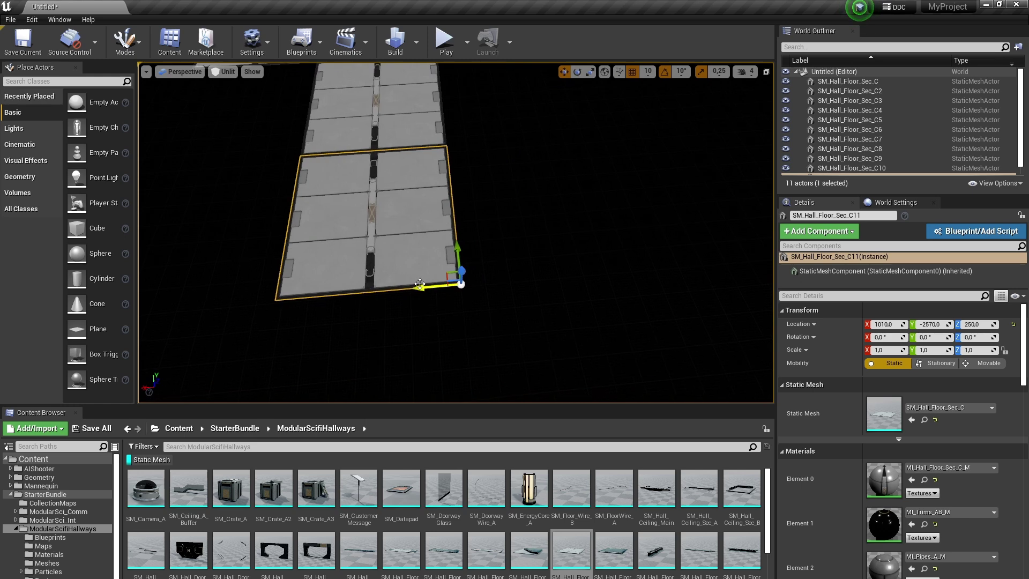
left_click_drag(420, 284, 598, 267, "alt")
right_click_drag(597, 268, 596, 268)
left_click_drag(445, 270, 626, 262, "alt")
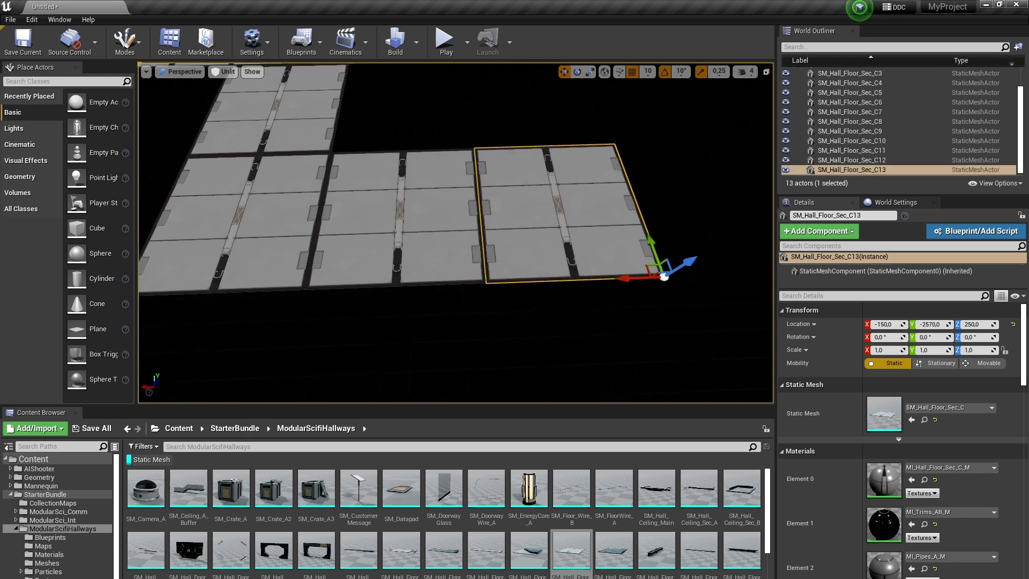
key("Escape")
Duplicate the last corridor tile along the Y axis to Y -3150 as the far end piece.
key("s")
right_click_drag(626, 262, 627, 262)
key("w")
left_click(509, 286)
right_click_drag(461, 191, 461, 191)
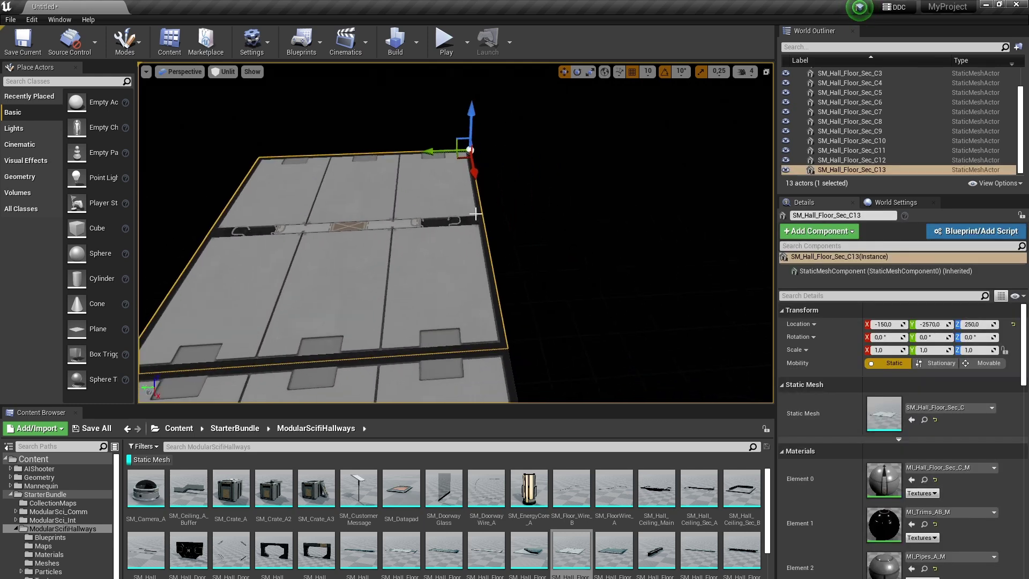
left_click_drag(461, 191, 643, 154, "alt")
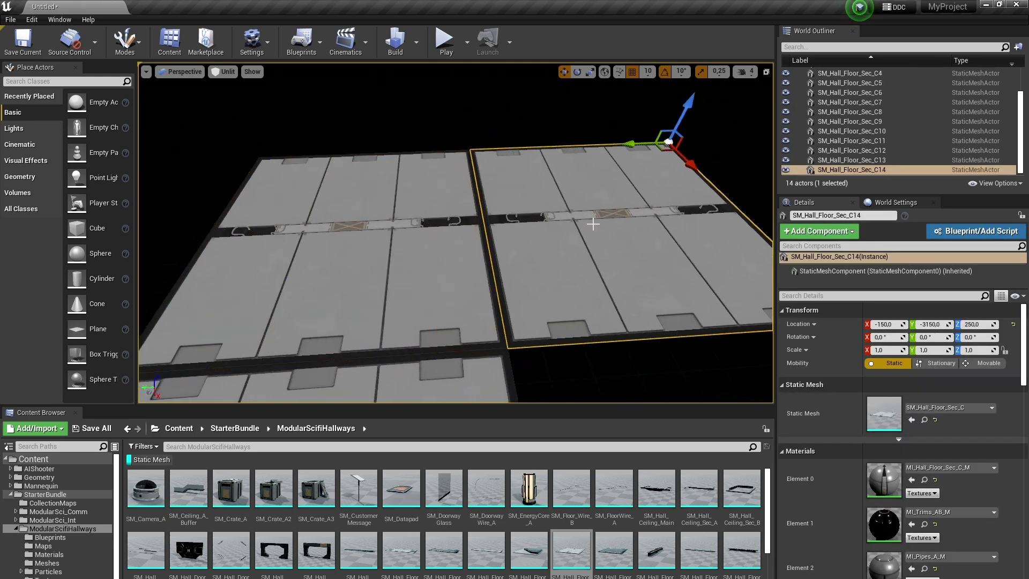
key("Escape")
Place SM_Hall_Doorway_L at the corridor's far end, scaled to 0.75 in X and aligned at X 460, Y -3180.
right_click_drag(612, 368, 620, 356)
key("d")
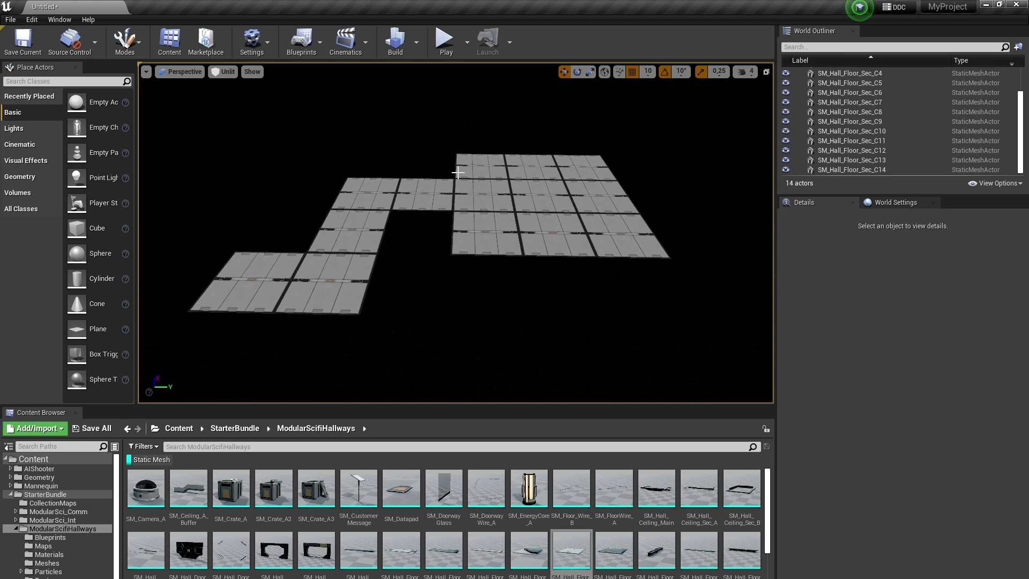
right_click_drag(703, 243, 703, 243)
key("w")
right_click_drag(545, 241, 545, 241)
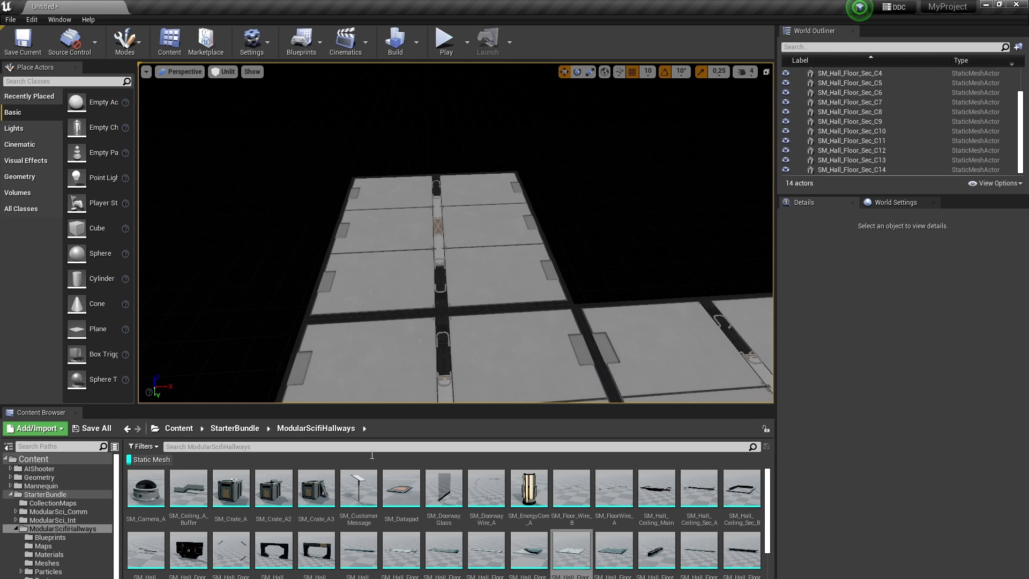
left_click_drag(273, 549, 589, 177)
key("w")
right_click_drag(608, 261, 608, 209)
key("s")
left_click_drag(627, 289, 583, 290)
key("w")
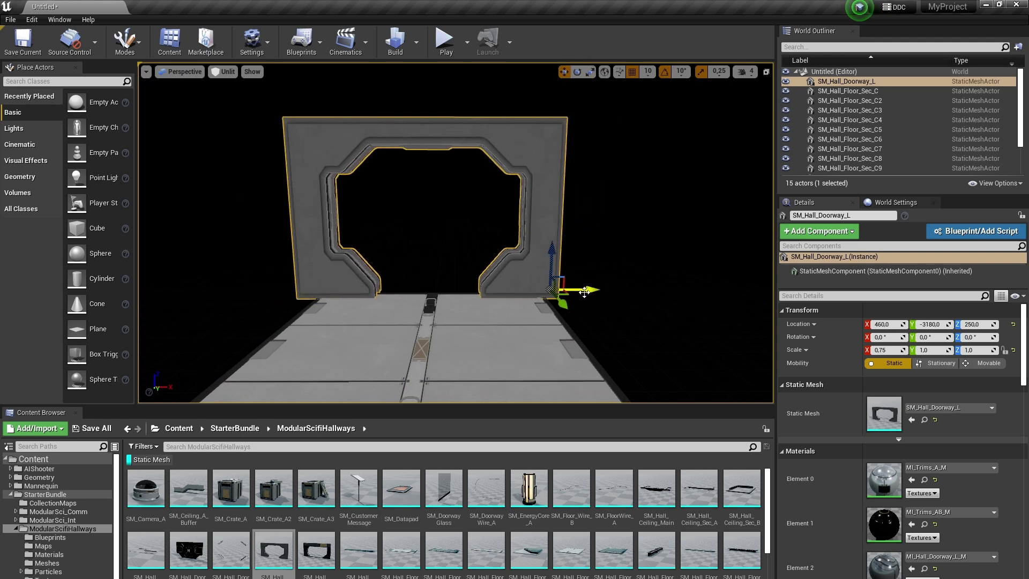
Duplicate the doorway, swap the copy's mesh for SM_Hall_Door_L and seat it in the opening at X -120, Z 240.
scroll(590, 289, "up", 4)
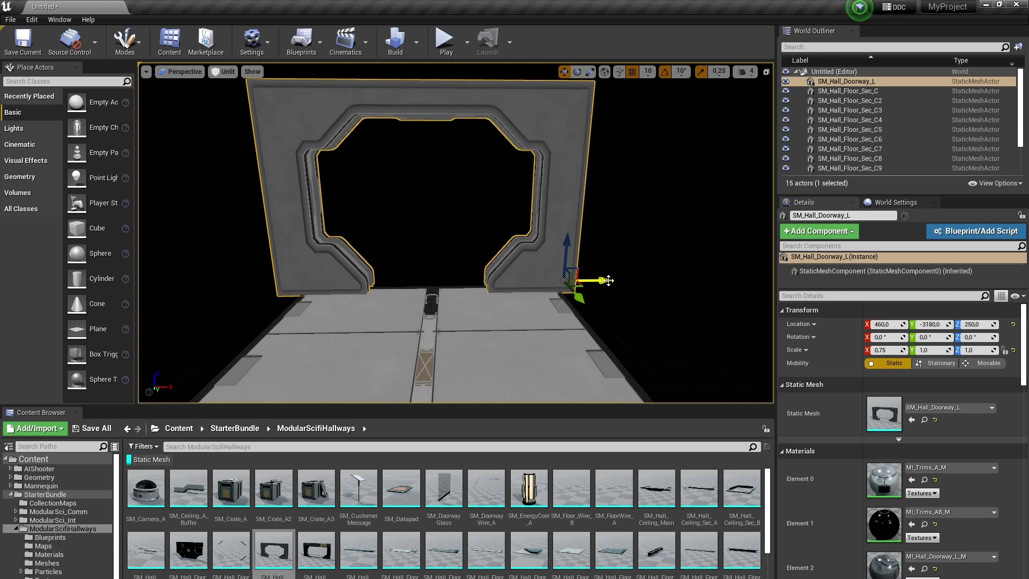
mouse_move(608, 280)
left_mouse_down("alt")
mouse_move(586, 281)
mouse_move(610, 284)
left_mouse_up("alt")
left_click(960, 408)
type("door")
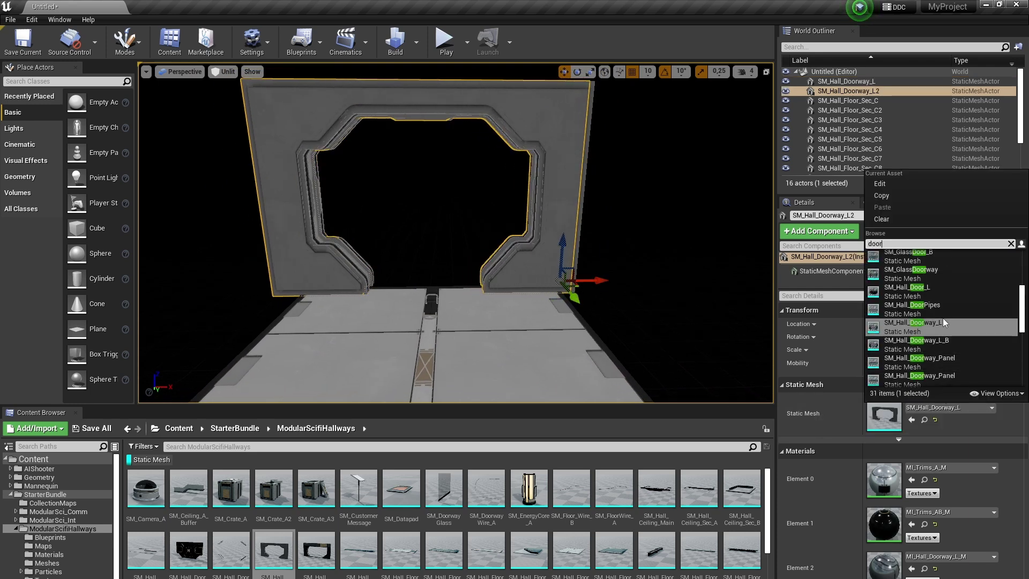
scroll(939, 291, "up", 2)
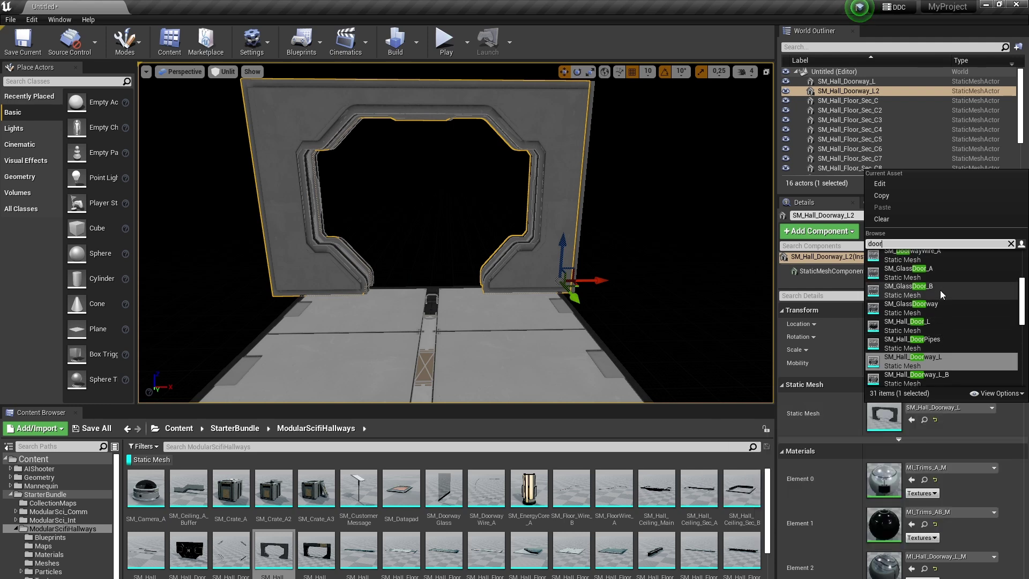
left_click(947, 324)
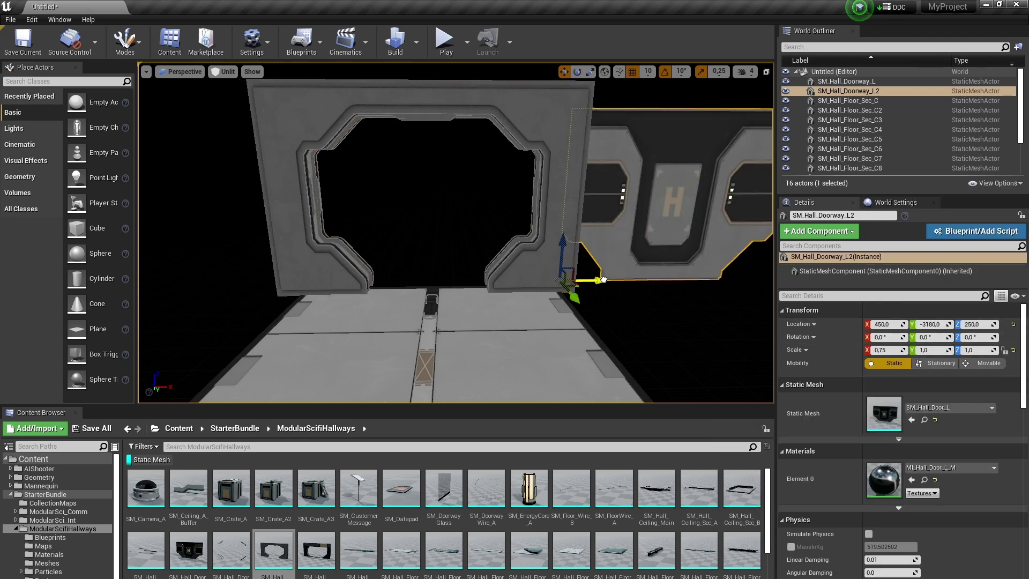
left_click_drag(601, 280, 371, 304)
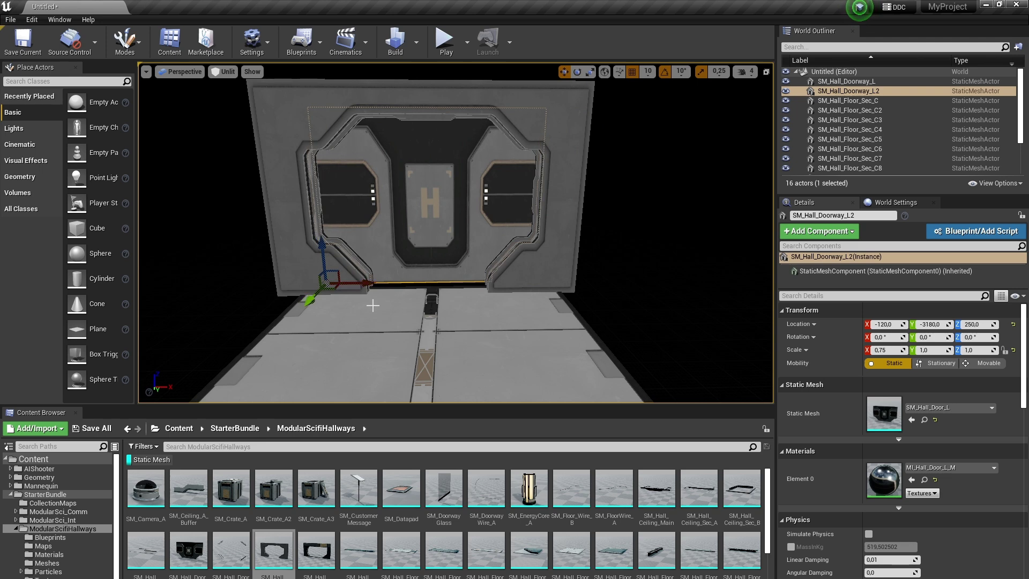
mouse_move(324, 257)
left_mouse_down()
mouse_move(324, 200)
mouse_move(328, 343)
mouse_move(311, 256)
left_mouse_up()
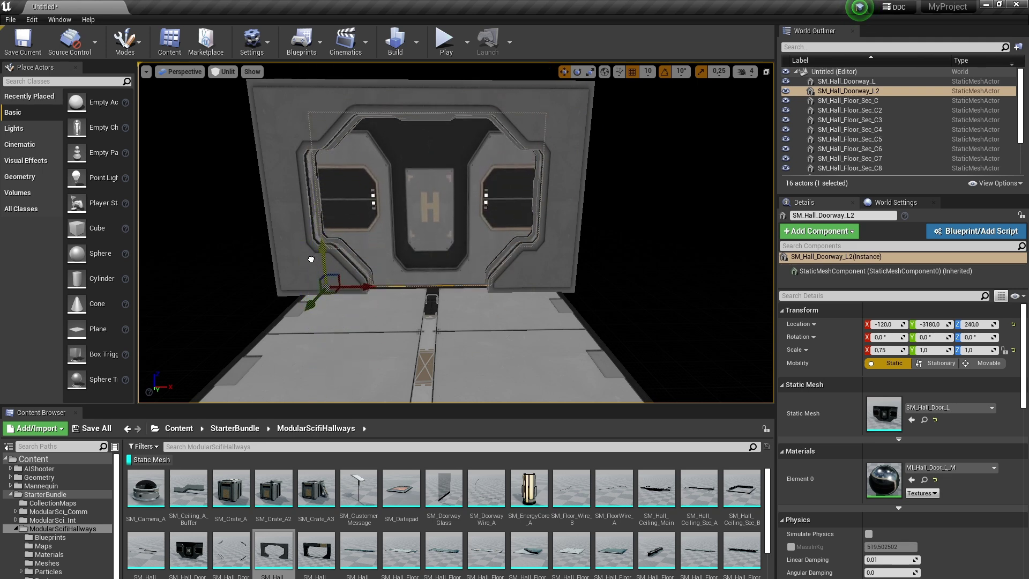
Duplicate the doorway together with its door and move the copies to the corridor entrance of the large room.
key("s")
right_click_drag(616, 274, 619, 316)
left_click(536, 276, "ctrl")
key("s")
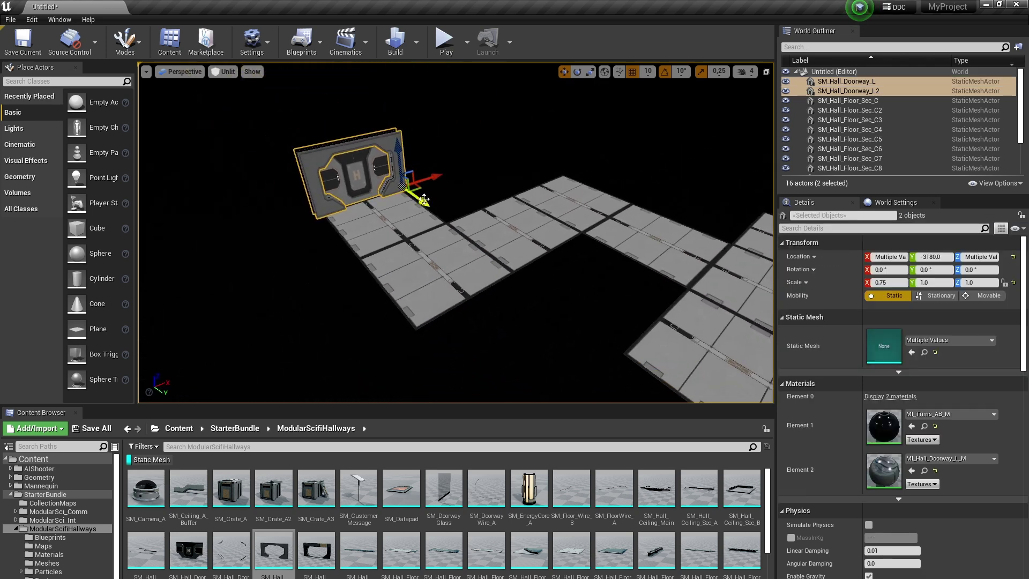
left_click_drag(423, 199, 538, 400, "alt")
key("d")
right_click_drag(666, 349, 640, 334)
left_click_drag(411, 348, 645, 244)
Align the copied doorway and door with the room's floor edge, putting the door at X 1060, Y -1420.
key("w")
key("d")
mouse_move(563, 237)
right_mouse_down()
mouse_move(527, 241)
mouse_move(564, 237)
right_mouse_up()
key("s")
left_click_drag(427, 258, 421, 257)
left_click_drag(375, 281, 371, 290)
Lower the copied door through the floor so the room's doorway stands open.
left_click(447, 231)
key("d")
key("s")
right_click_drag(448, 232, 423, 251)
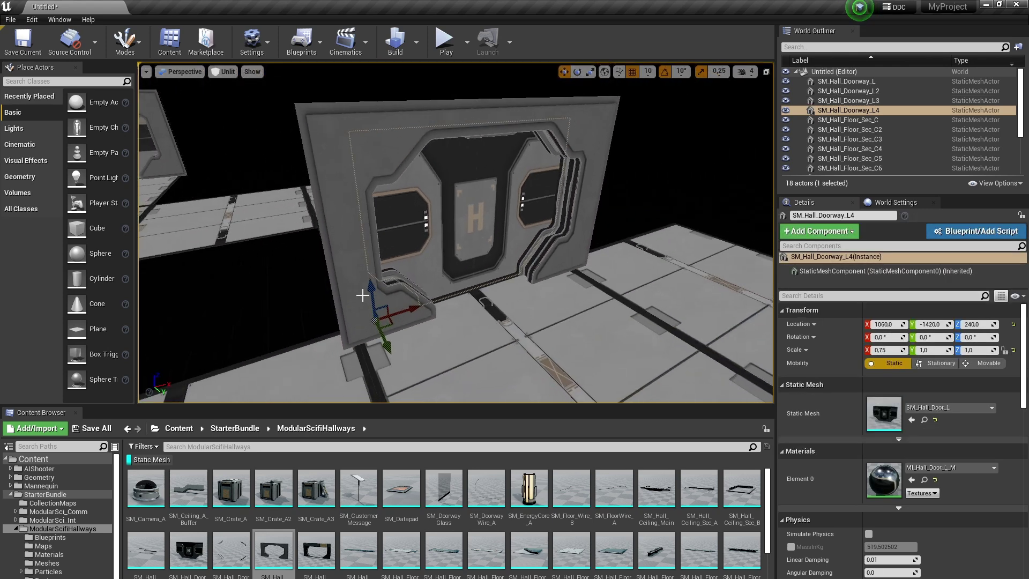
left_click_drag(368, 294, 385, 397)
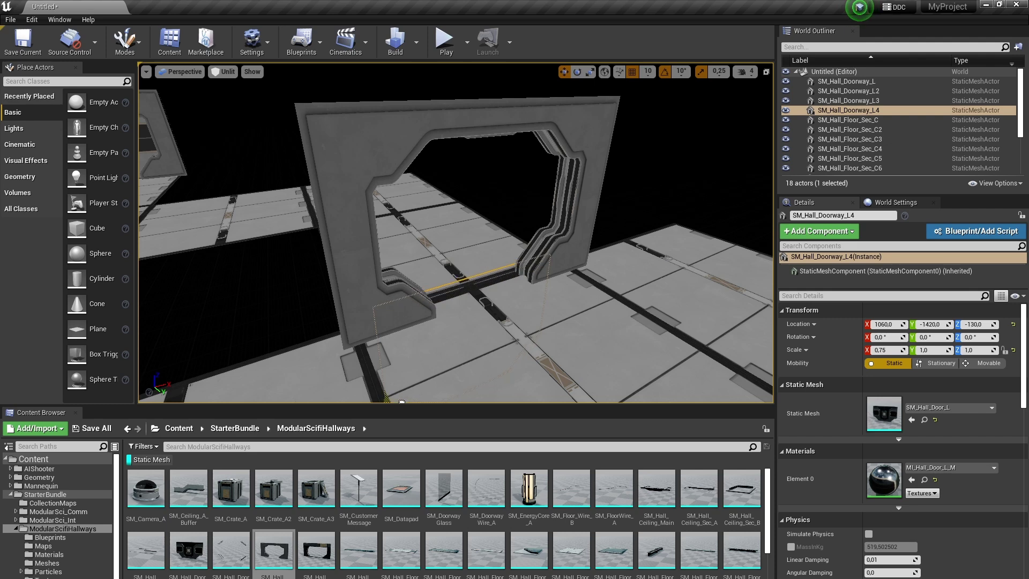
Fine-tune the lowered door's position under the doorway to Y -1410, Z -150.
key("a")
right_click_drag(418, 375, 527, 404)
right_click_drag(402, 394, 287, 308)
key("d")
right_click_drag(354, 324, 343, 324)
left_click_drag(394, 336, 394, 334)
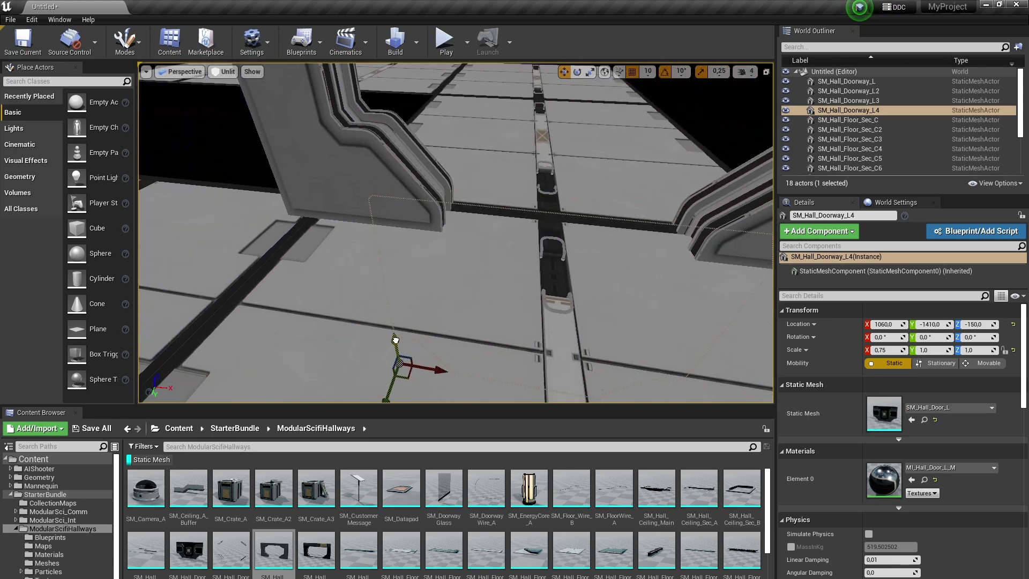
key("s")
right_click_drag(394, 338, 426, 297)
left_click(527, 166)
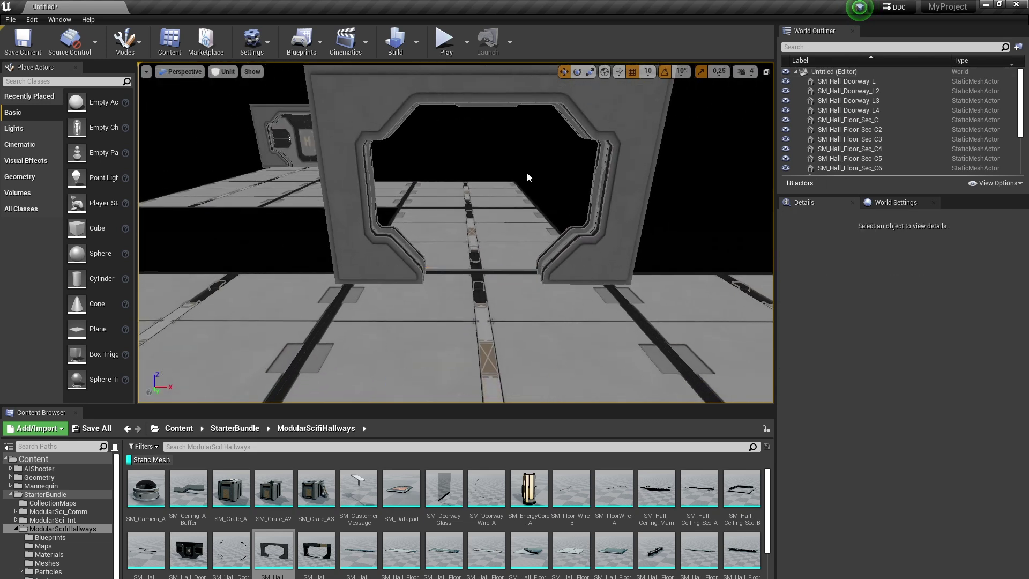
Place an SM_Hall_Wall_C piece beside the closed far doorway and replace its mesh with SM_Hall_Wall_A.
mouse_move(527, 166)
right_mouse_down()
mouse_move(500, 142)
mouse_move(471, 144)
mouse_move(527, 166)
right_mouse_up()
key("s")
key("a")
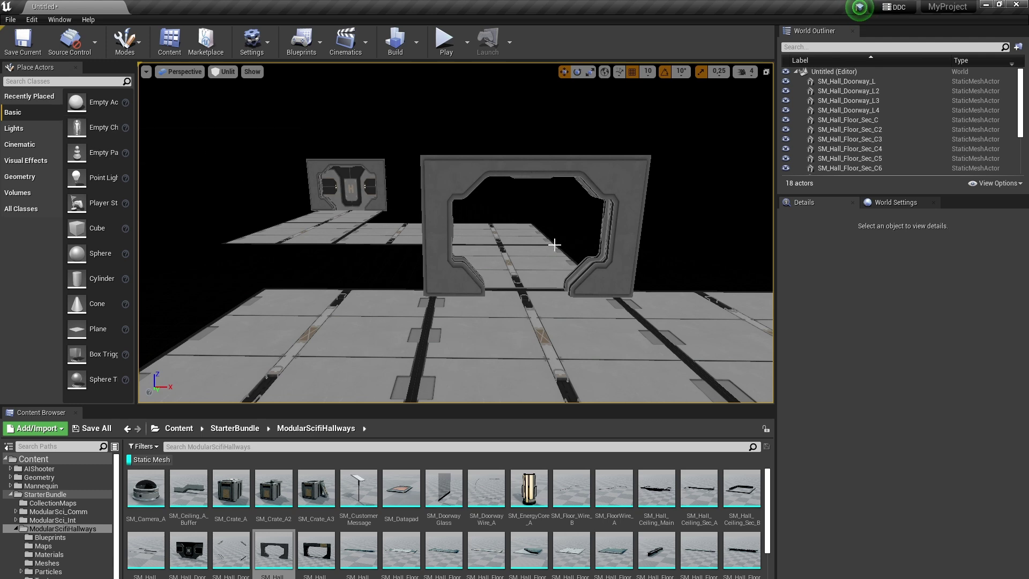
right_click_drag(561, 247, 584, 248)
scroll(466, 529, "down", 2)
mouse_move(536, 333)
right_mouse_down()
mouse_move(540, 316)
mouse_move(528, 314)
mouse_move(525, 335)
right_mouse_up()
left_click_drag(555, 262, 555, 251)
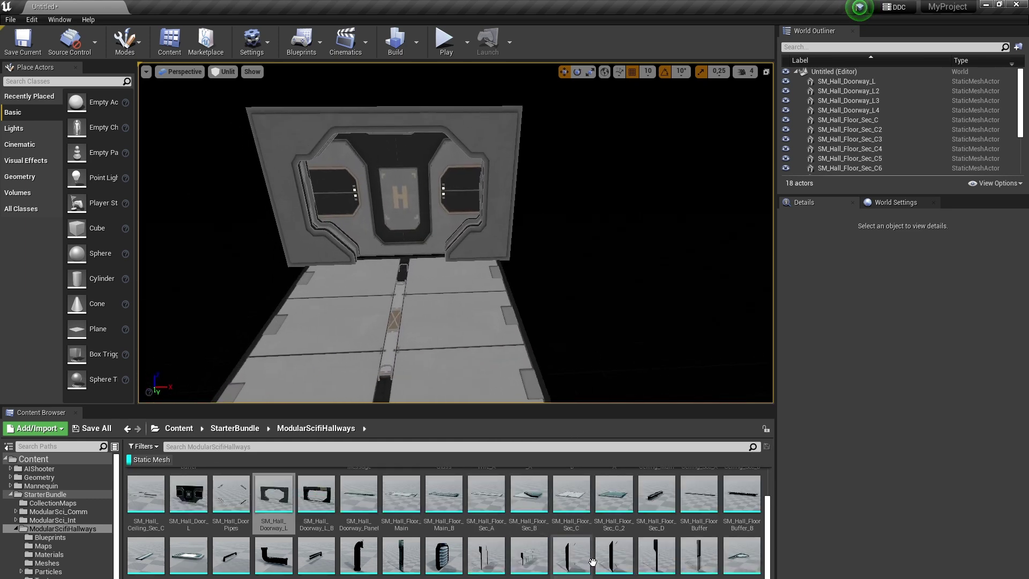
left_click_drag(571, 554, 510, 314)
right_click_drag(510, 314, 595, 324)
left_click_drag(486, 555, 840, 406)
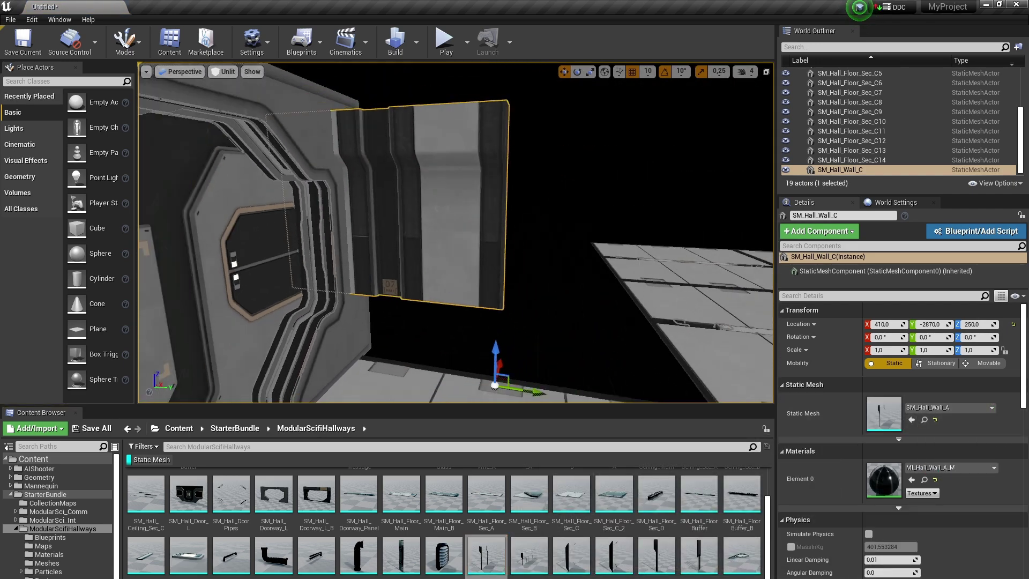
Position the wall piece beside the closed doorway at X 410, Y -2760, Z 50 and set its Z scale to 1.5.
key("s")
left_click_drag(480, 293, 569, 386)
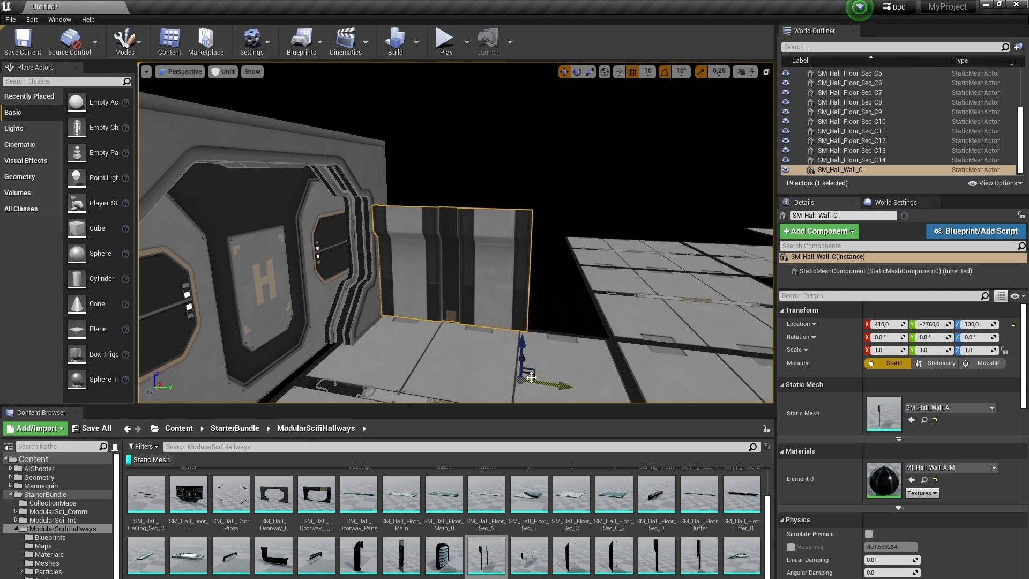
left_click_drag(522, 348, 518, 399)
key("r")
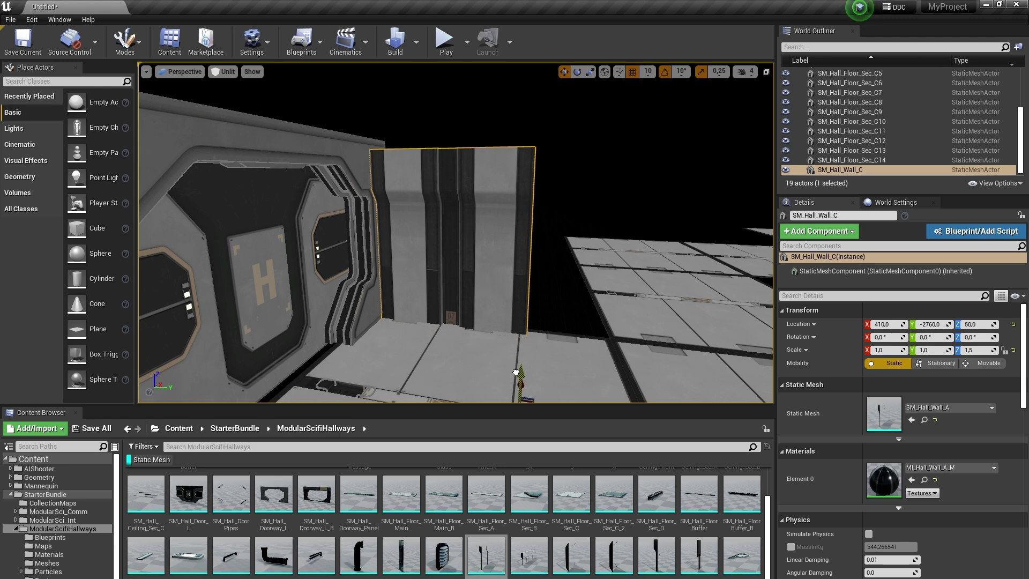
right_click_drag(516, 371, 537, 381)
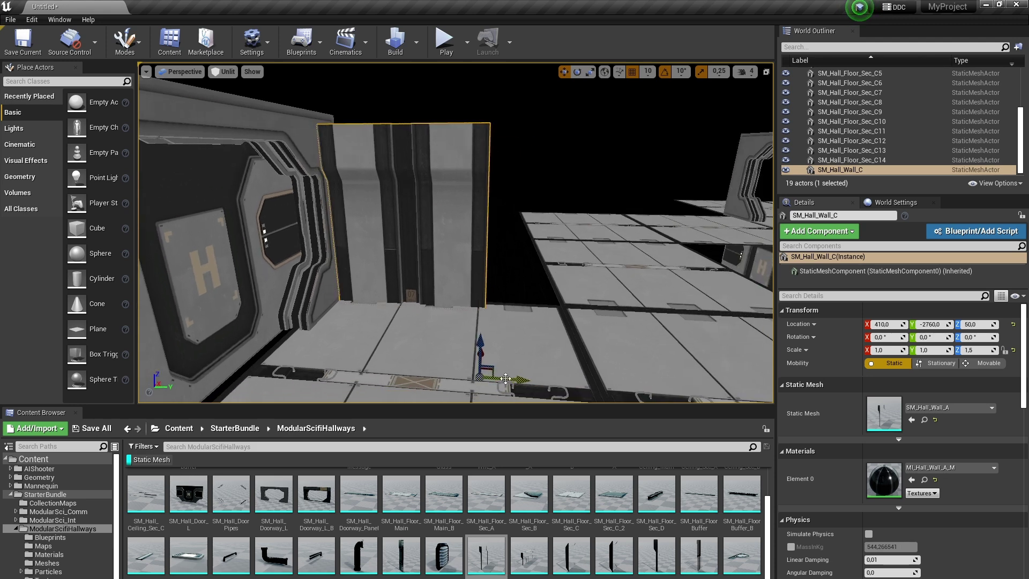
Duplicate the wall piece along the hallway's floor edge to extend the wall from the closed doorway.
left_click_drag(505, 380, 449, 374, "alt")
left_click(381, 264)
key("a")
right_click_drag(449, 375, 405, 362)
key("s")
left_click(475, 294, "ctrl")
key("s")
right_click_drag(475, 294, 511, 289)
key("w")
Align the wall piece nearest the closed doorway with its neighbour at about Y -2940.
left_click(528, 74)
left_click(471, 177)
right_click_drag(471, 177, 477, 199)
key("w")
right_click_drag(509, 315, 523, 334)
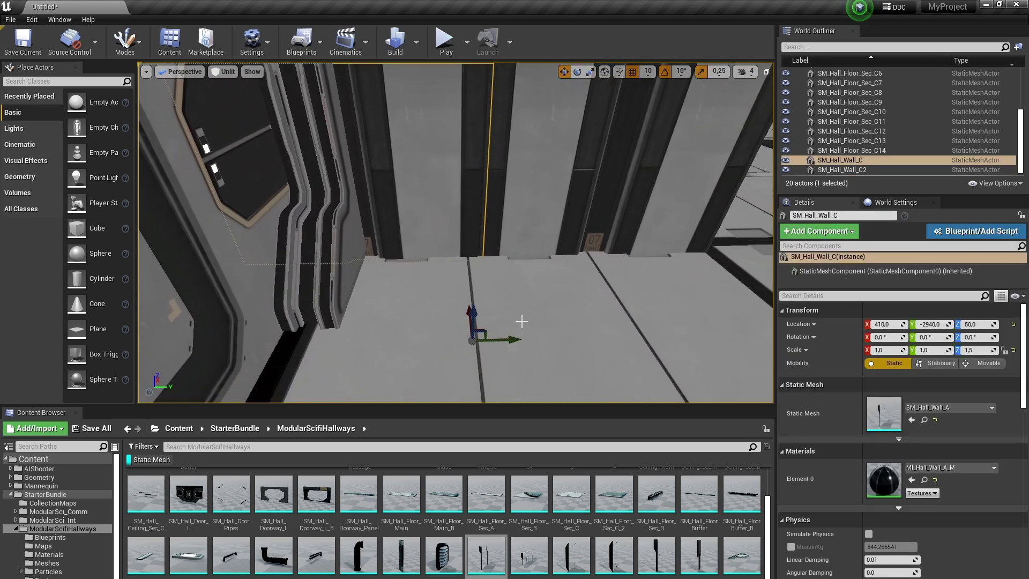
left_click_drag(509, 342, 505, 342)
key("s")
right_click_drag(505, 341, 496, 298)
Select both hallway wall pieces, set them at Z 40 and scale their height to about 1.575.
left_click(517, 321)
key("s")
right_click_drag(517, 233, 413, 232)
key("s")
left_click(413, 231, "ctrl")
mouse_move(486, 227)
right_mouse_down()
mouse_move(466, 235)
mouse_move(487, 226)
right_mouse_up()
key("d")
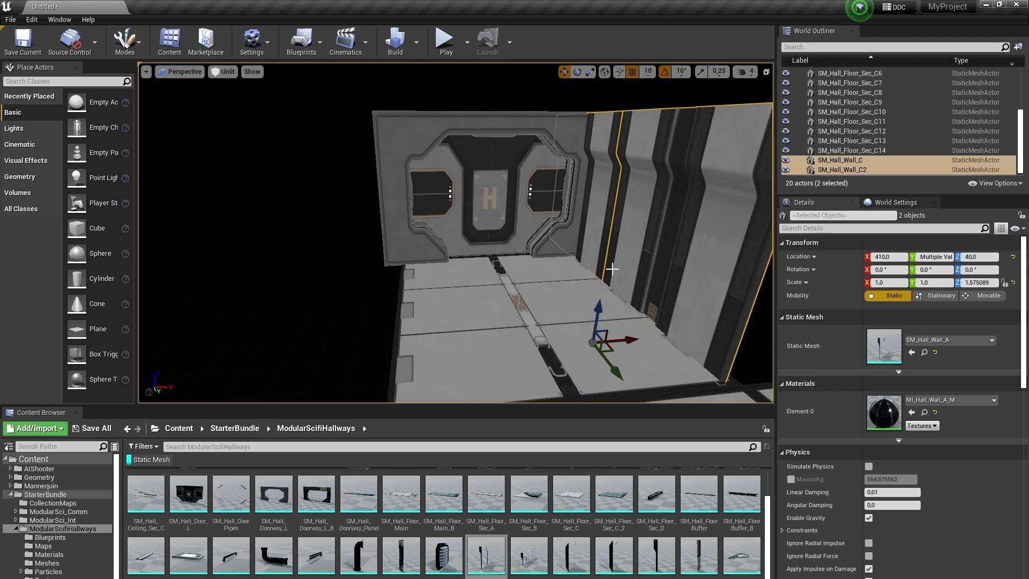
Copy both wall pieces to the hallway's opposite edge near X -130 and mirror them with an X scale of -1.75.
left_click_drag(632, 341, 484, 367, "alt")
right_click_drag(484, 368, 423, 364)
key("r")
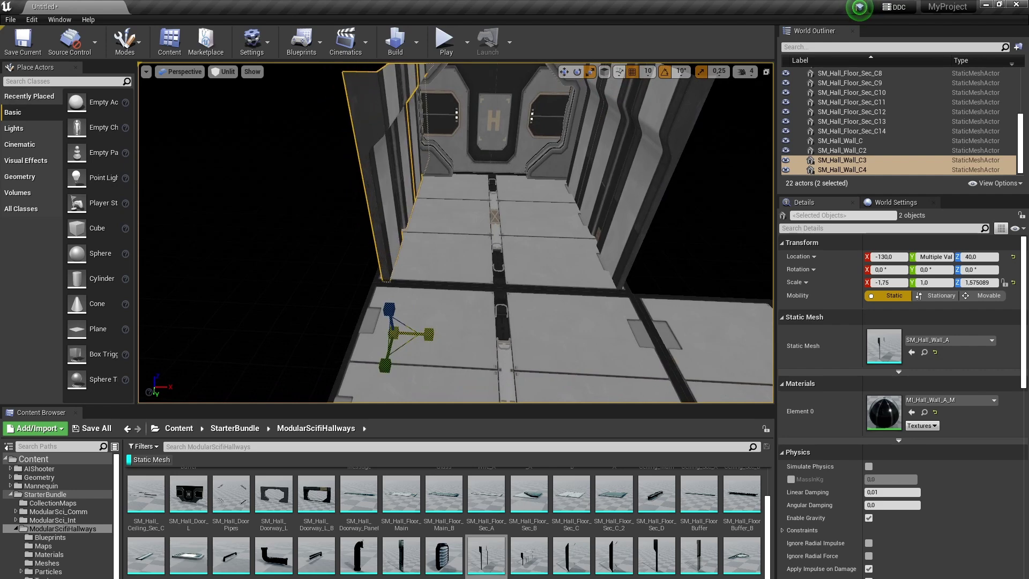
mouse_move(429, 336)
right_mouse_down()
mouse_move(423, 300)
mouse_move(429, 336)
right_mouse_up()
key("w")
left_click_drag(417, 372, 407, 372)
right_click_drag(407, 372, 496, 279)
Copy two hallway wall pieces, rotate the copies to -90° about Z and line them up along the room's adjoining floor edge.
left_click(496, 279)
left_click(351, 241, "ctrl")
right_click_drag(351, 241, 439, 245)
left_click_drag(439, 246, 485, 289, "alt")
key("e")
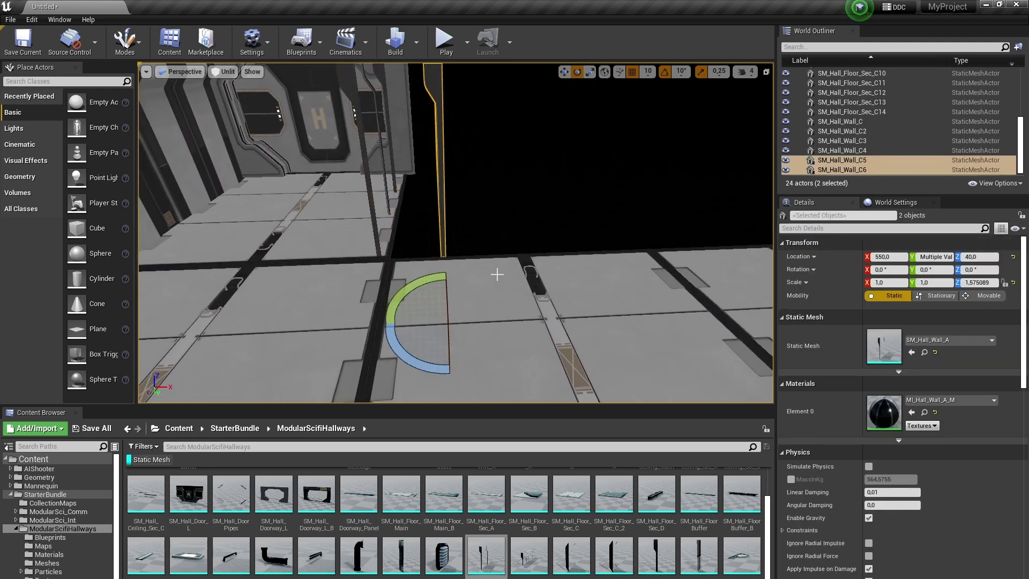
left_click_drag(418, 372, 356, 370)
key("w")
left_click_drag(445, 347, 696, 312)
key("d")
right_click_drag(697, 312, 675, 301)
key("s")
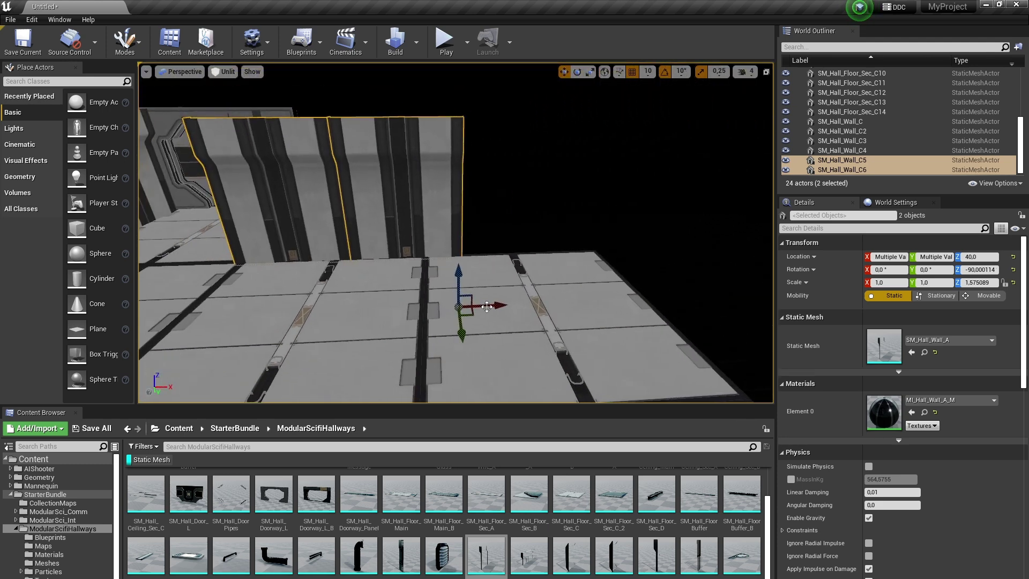
Extend the room wall with copied pairs and turn the last pair to 0° along the adjacent floor edge.
left_click_drag(495, 303, 686, 358, "alt")
right_click_drag(678, 330, 689, 345)
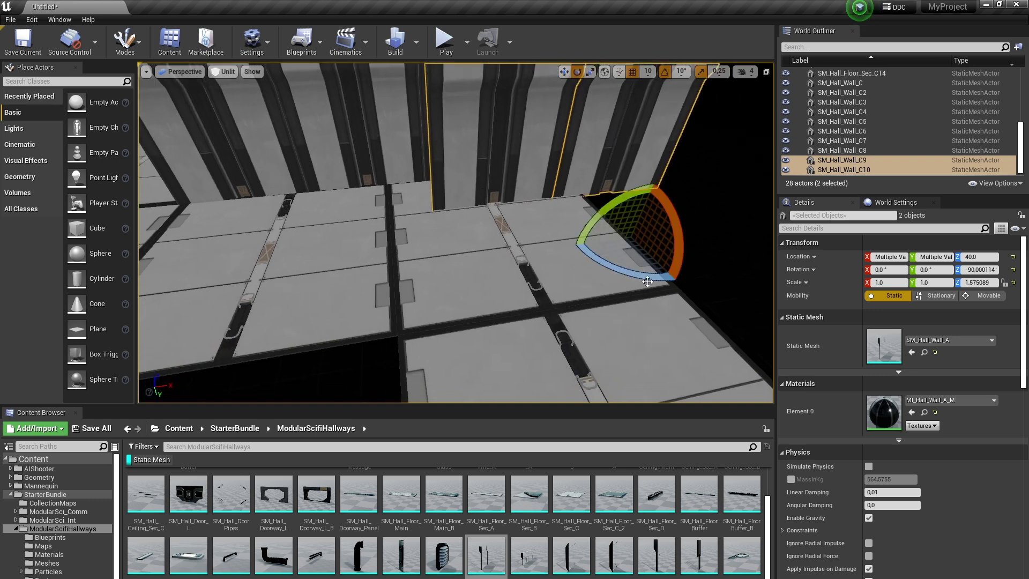
left_click_drag(647, 281, 656, 291)
left_click_drag(663, 242, 606, 248)
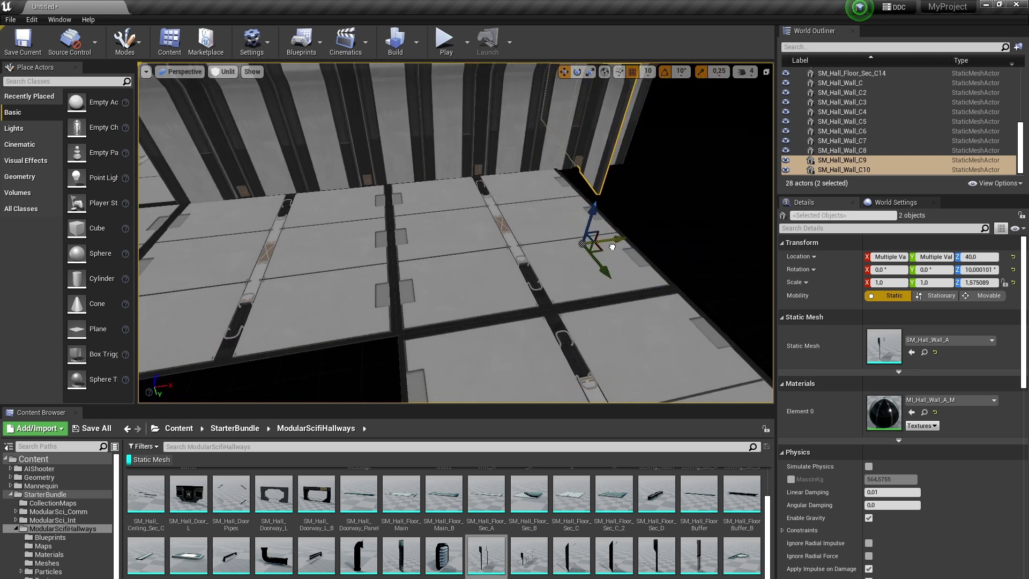
right_click_drag(611, 234, 643, 258)
key("w")
left_click_drag(467, 239, 599, 262)
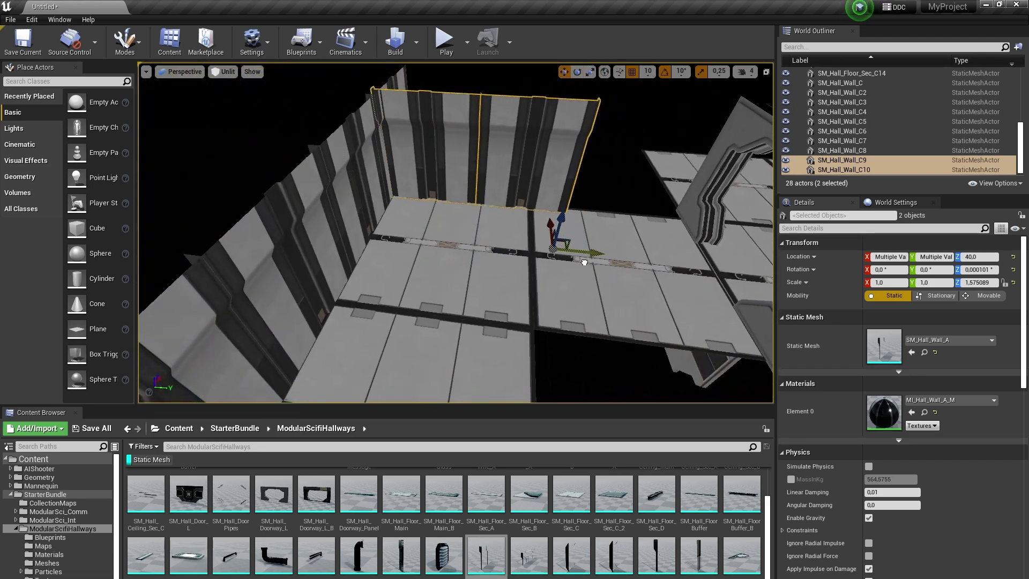
right_click_drag(583, 262, 600, 250)
Continue copying wall pieces along the room's sides to fill the open floor edges.
left_click_drag(509, 294, 659, 308, "alt")
left_click(423, 217)
left_click(388, 220, "ctrl")
right_click_drag(388, 220, 536, 225)
left_click(632, 160)
right_click_drag(632, 160, 590, 214)
left_click_drag(641, 339, 334, 337, "alt")
right_click_drag(334, 338, 407, 305)
left_click_drag(461, 305, 241, 303, "alt")
right_click_drag(241, 304, 375, 241)
Copy a mirrored wall piece with X scale -2.0 along the opposite edge, placing the last copy at about X -140, Y -1990.
left_click(378, 185)
key("r")
left_click_drag(426, 225, 390, 213, "alt")
right_click_drag(390, 213, 321, 230)
left_click_drag(318, 336, 332, 320)
key("w")
left_click_drag(318, 305, 249, 296)
left_click_drag(340, 304, 615, 339, "alt")
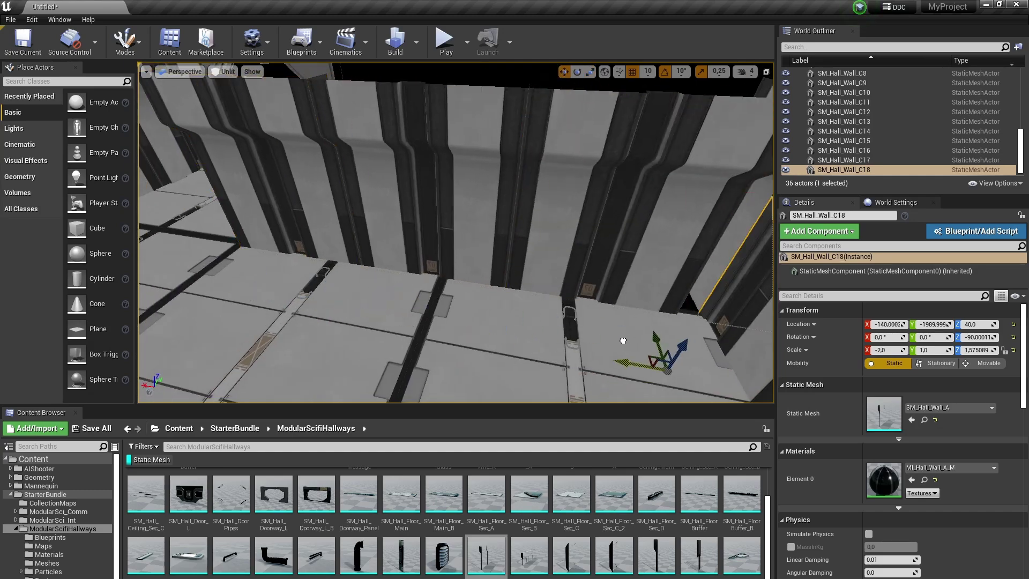
right_click_drag(615, 340, 514, 300)
Copy one more wall piece into the remaining gap and adjust its scale and position to fit.
left_click(461, 321)
right_click_drag(461, 322, 472, 343)
left_click(399, 230)
left_click_drag(375, 259, 600, 268, "alt")
key("r")
right_click_drag(600, 268, 482, 257)
right_click_drag(322, 268, 332, 278)
left_click_drag(332, 279, 316, 275)
right_click_drag(316, 275, 428, 241)
key("w")
left_click_drag(476, 230, 466, 235)
Select four adjoining wall pieces and copy them to another open floor edge.
right_click_drag(424, 273, 455, 273)
left_click(619, 126)
left_click(587, 132, "ctrl")
left_click(552, 137, "ctrl")
left_click(512, 150, "ctrl")
left_click_drag(501, 180, 257, 300, "alt")
left_click_drag(257, 300, 277, 327)
right_click_drag(277, 326, 214, 321)
Mirror the copied four-piece run with X scale -1.5 at about X 440, then duplicate the run along the floor.
key("r")
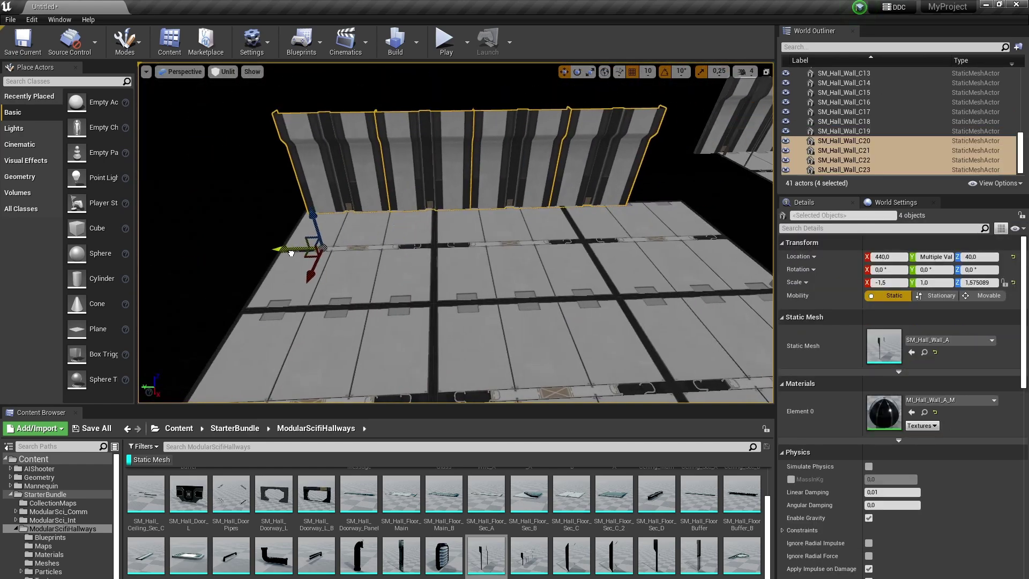
left_click_drag(285, 249, 268, 249)
key("w")
left_click_drag(286, 248, 266, 248)
right_click_drag(267, 248, 332, 300)
left_click_drag(335, 308, 626, 321, "alt")
right_click_drag(612, 293, 535, 257)
Copy a wall piece beside the open doorway, rotated -90° at X 2140, Y -1390, and place another copy on the doorway's other side.
left_click(638, 214)
left_click_drag(616, 316, 514, 348, "alt")
key("e")
left_click_drag(545, 318, 464, 311)
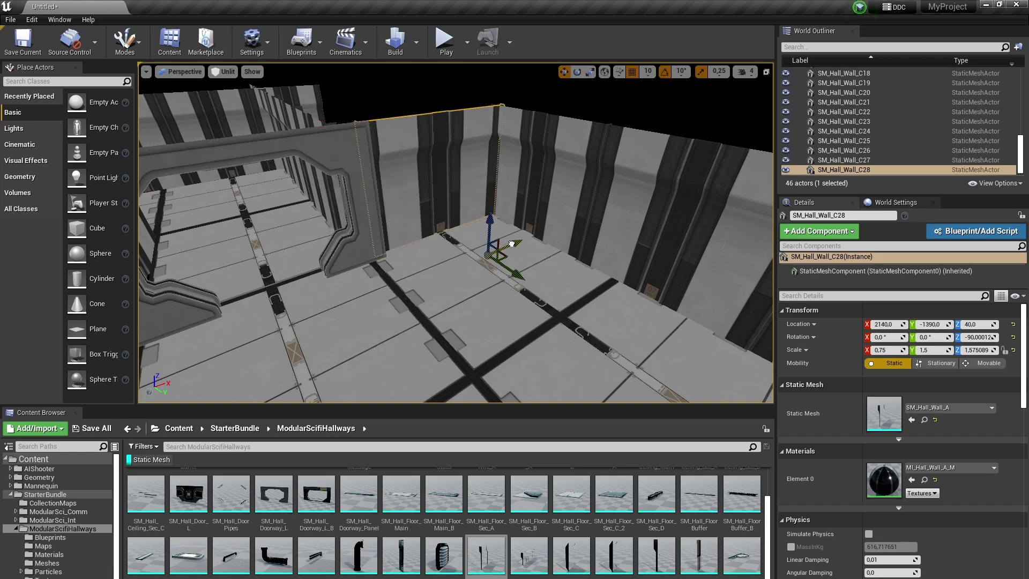
left_click_drag(511, 248, 225, 343, "alt")
right_click_drag(225, 343, 161, 333)
left_click_drag(531, 295, 500, 301)
right_click_drag(501, 301, 675, 300)
scroll(443, 551, "down", 2)
left_click_drag(529, 506, 485, 330)
key("e")
key("Delete")
scroll(252, 537, "up", 2)
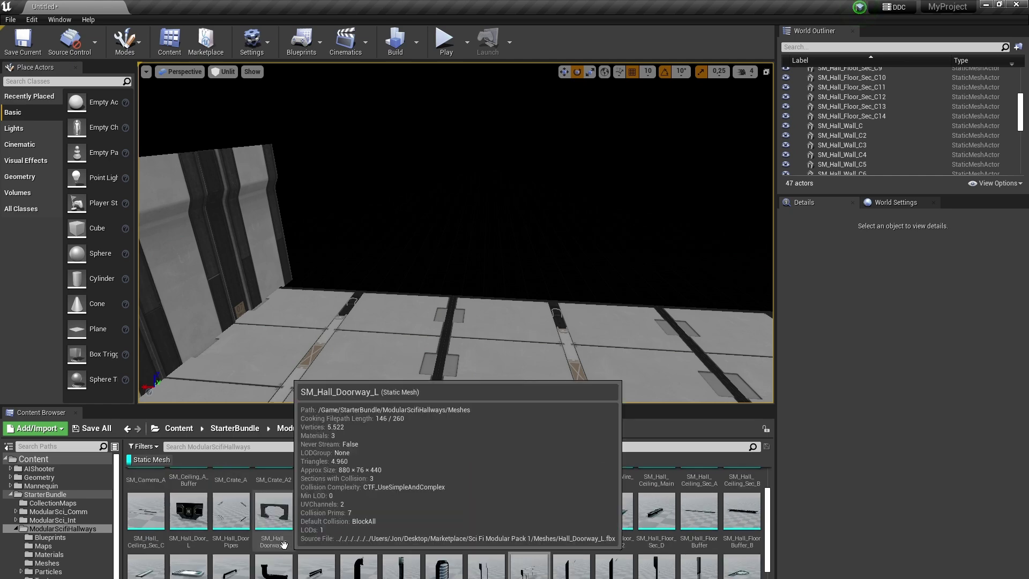
scroll(529, 489, "up", 2)
scroll(343, 527, "down", 3)
left_click_drag(358, 563, 407, 332)
key("r")
key("Delete")
Place an SM_Hall_Window_A piece at the room's open edge, rotated 90° about Z with Y scale 1.75, near X 1790, Y 310.
right_click_drag(407, 332, 241, 322)
right_click_drag(455, 241, 578, 252)
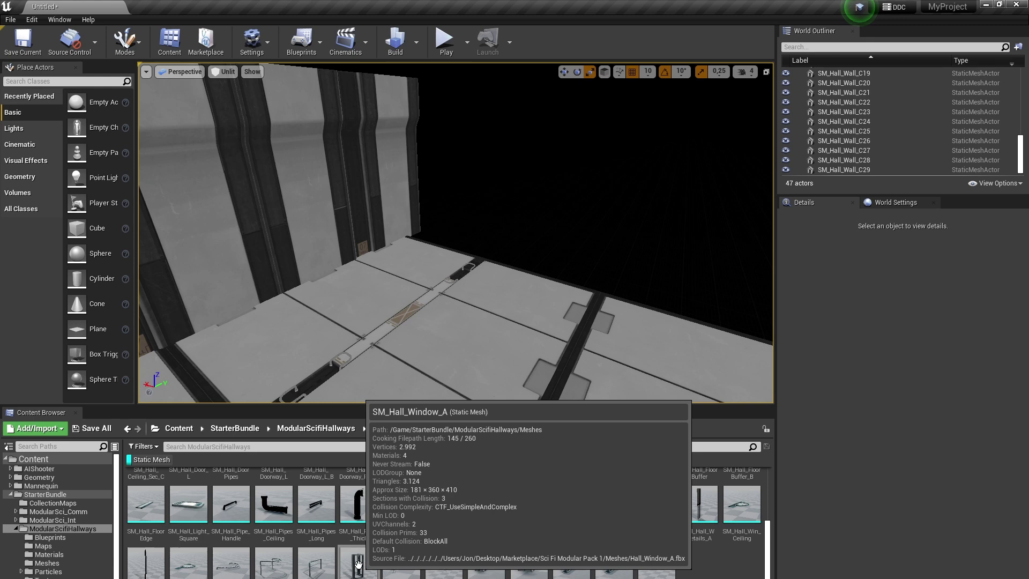
left_click_drag(358, 563, 472, 282)
left_click_drag(441, 252, 484, 266)
right_click_drag(504, 271, 481, 272)
key("w")
key("s")
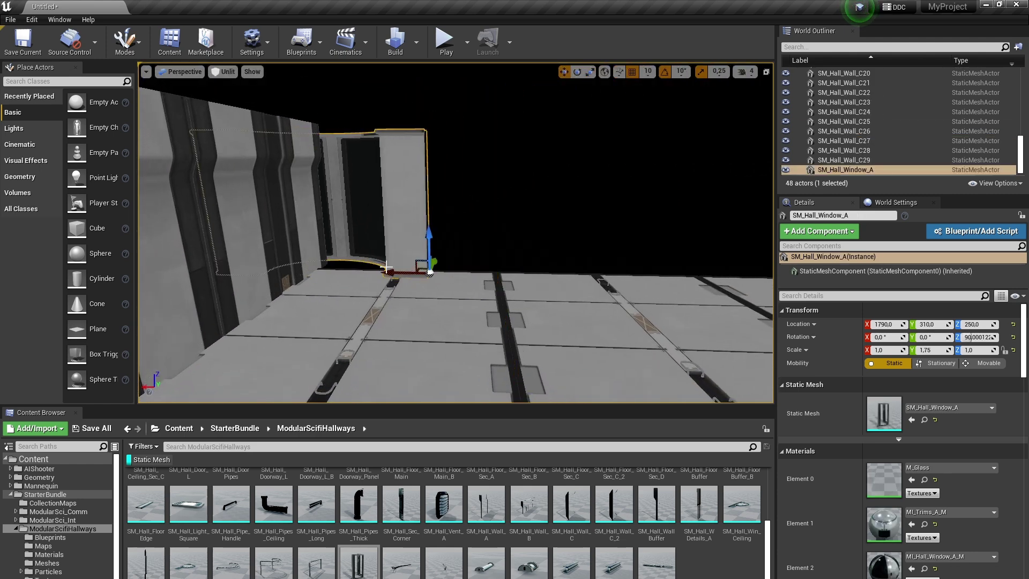
Slide the window piece along the open floor edge to X 1520.
left_click_drag(469, 276, 486, 276)
key("w")
mouse_move(486, 276)
right_mouse_down()
mouse_move(463, 278)
mouse_move(485, 260)
mouse_move(447, 269)
mouse_move(477, 275)
right_mouse_up()
key("s")
key("w")
key("s")
Rotate the window 90° about X so it lies lengthwise, lower it to Z 140 and fit it against the corner wall.
key("e")
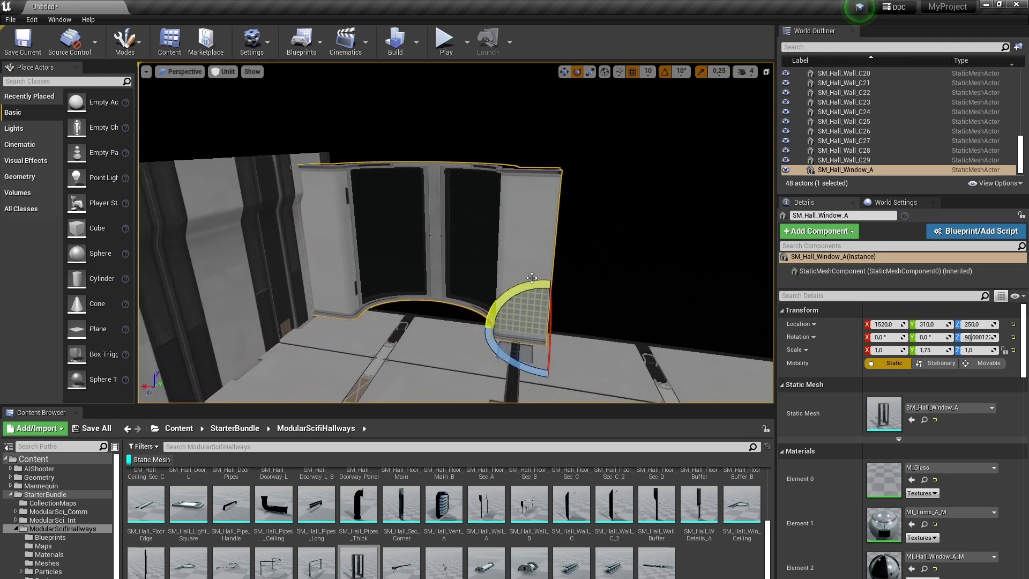
mouse_move(506, 298)
left_mouse_down()
mouse_move(558, 278)
mouse_move(517, 284)
left_mouse_up()
key("s")
right_click_drag(517, 284, 506, 257)
key("w")
left_click_drag(495, 251, 493, 277)
left_click_drag(470, 323, 237, 391)
right_click_drag(237, 391, 177, 326)
key("s")
Duplicate the window three times along the open edge and adjust the spacing, with the last copy at X 910.
left_click_drag(206, 317, 594, 312, "alt")
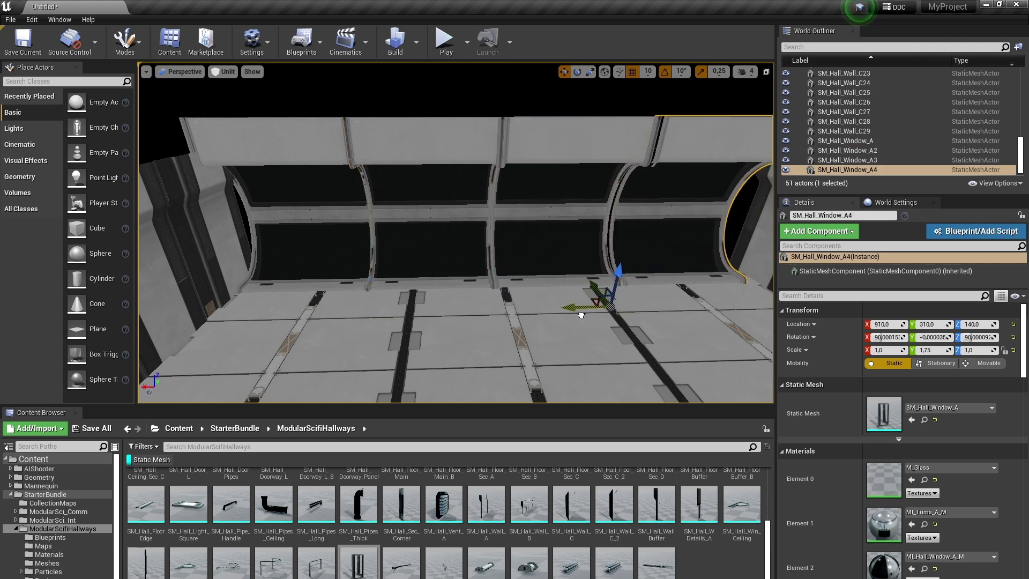
right_click_drag(576, 314, 589, 314)
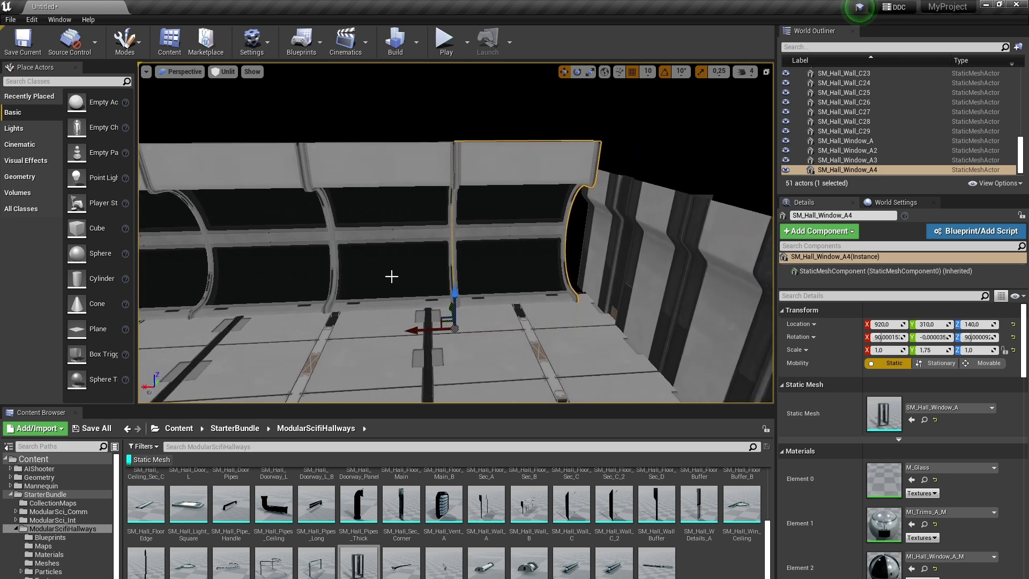
left_click(309, 275, "ctrl")
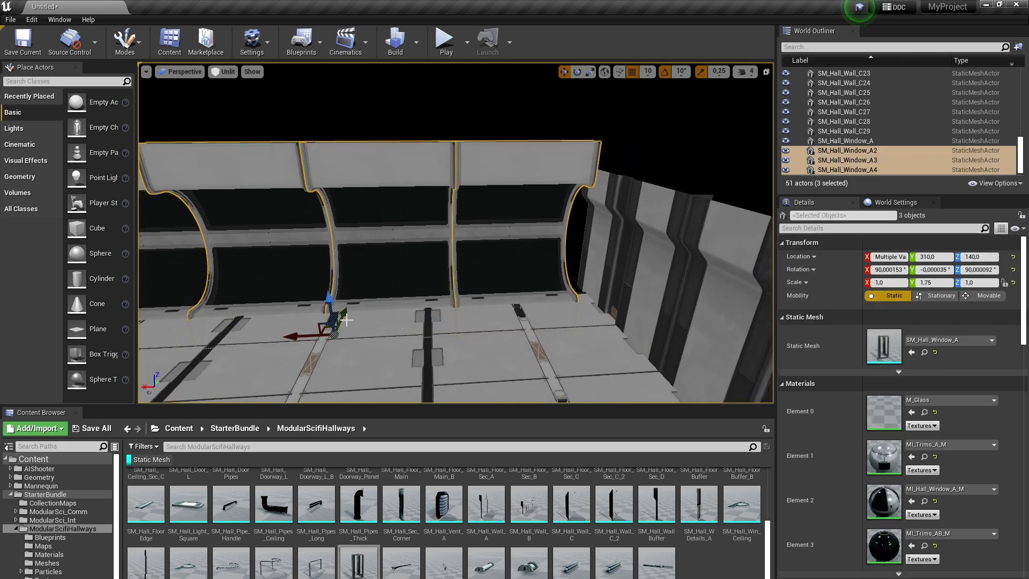
left_click(487, 271)
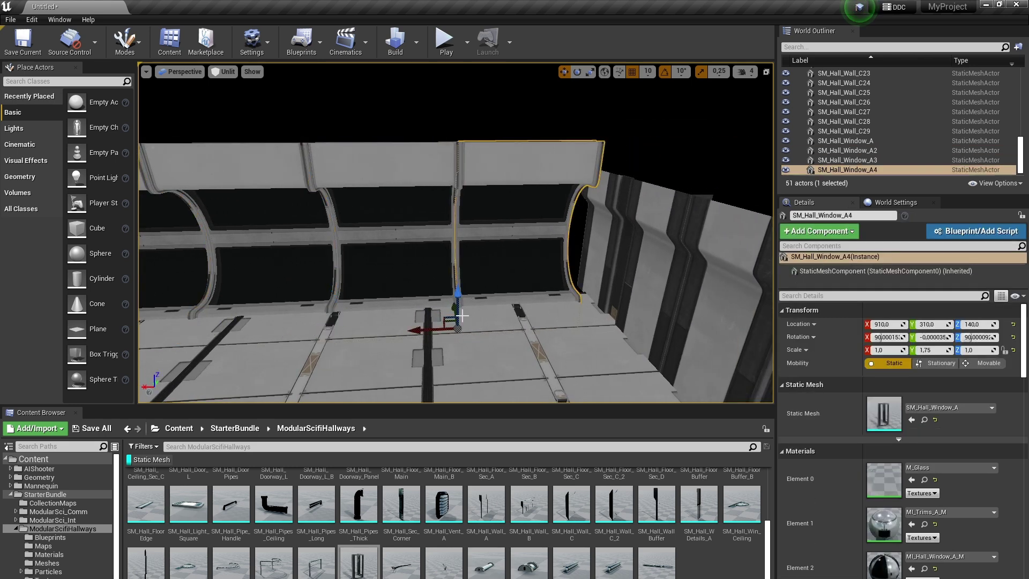
left_click(417, 292, "ctrl")
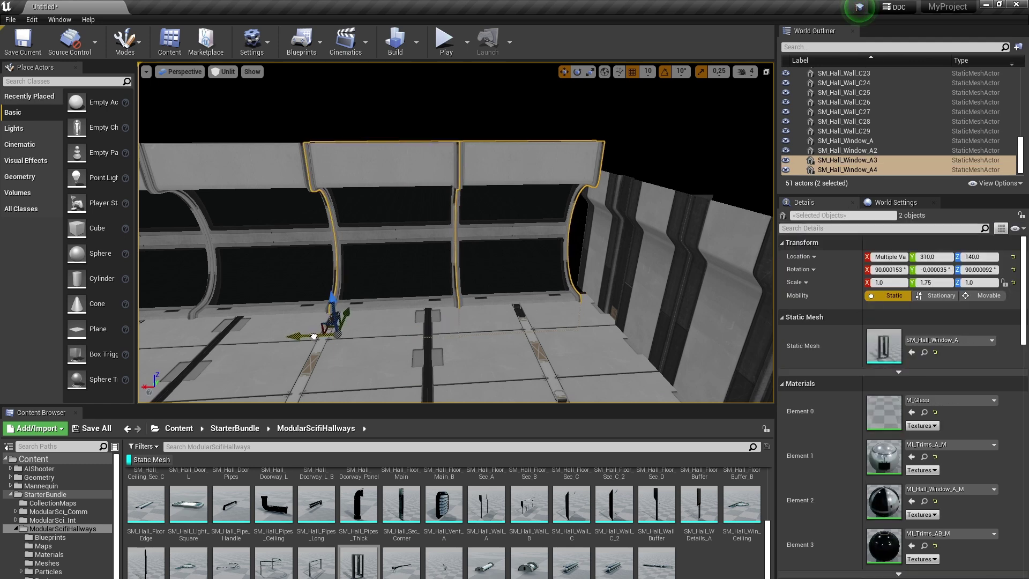
left_click(481, 290)
Select the window pieces, nudge them into line between the side walls and scale all four to about 1.02 in Z.
left_click(430, 344)
key("a")
right_click_drag(429, 344, 405, 343)
key("s")
key("d")
left_click(345, 267)
left_click(432, 261, "ctrl")
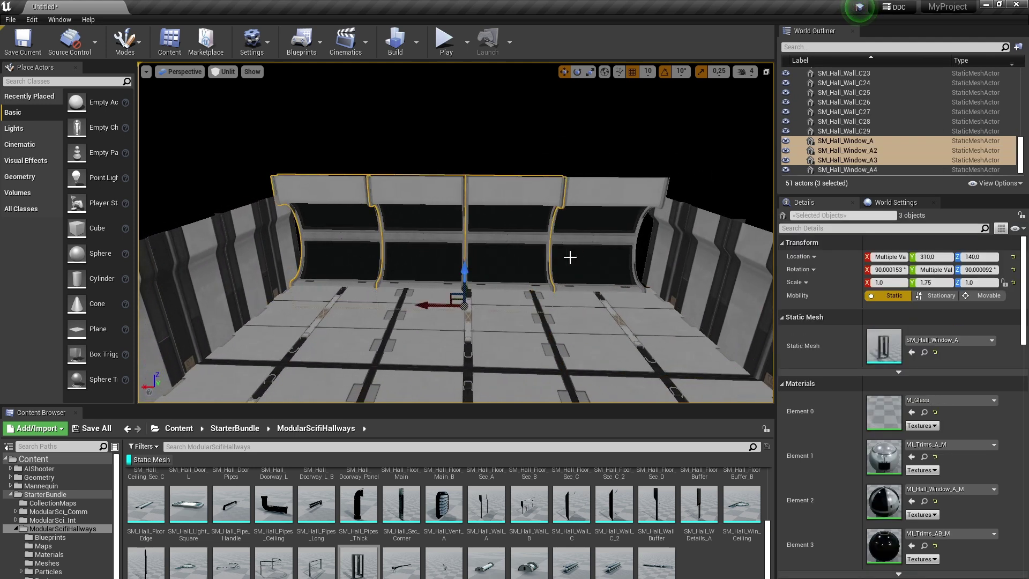
left_click_drag(508, 308, 514, 310)
key("r")
left_click_drag(587, 308, 588, 308)
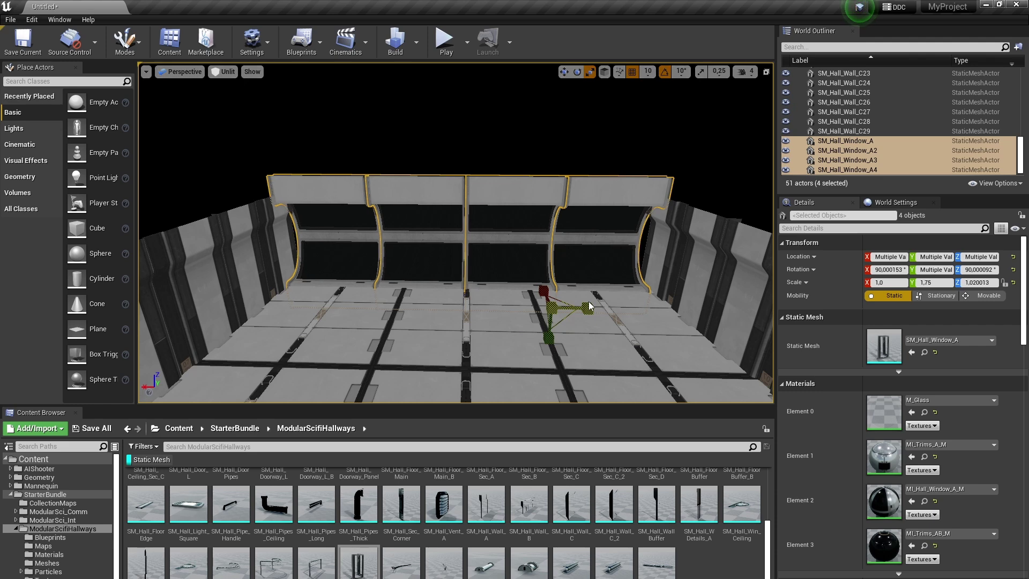
Reselect the window pieces and nudge the row of four sideways to line up between the side walls.
key("w")
left_click(584, 306)
left_click(580, 275)
left_click(508, 269, "ctrl")
left_click(429, 261, "ctrl")
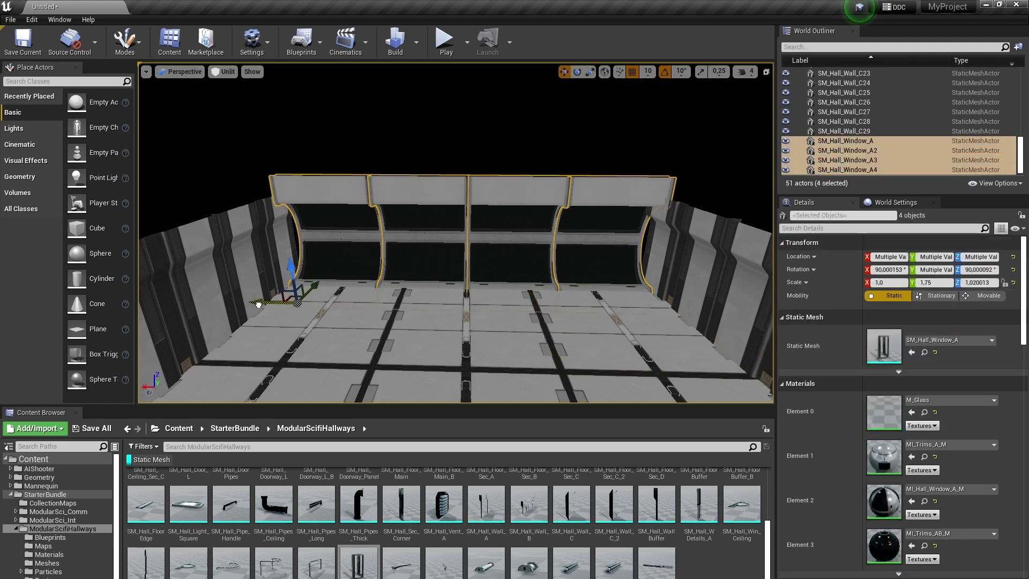
Place an SM_Hall_Floor_Sec_D piece at the gap between the end window and the side wall.
left_click(278, 328)
key("w")
right_click_drag(279, 328, 144, 271)
key("s")
right_click_drag(407, 343, 374, 324)
right_click_drag(446, 123, 445, 123)
right_click_drag(604, 393, 604, 394)
right_click_drag(645, 359, 646, 359)
scroll(659, 543, "up", 2)
scroll(659, 544, "up", 4)
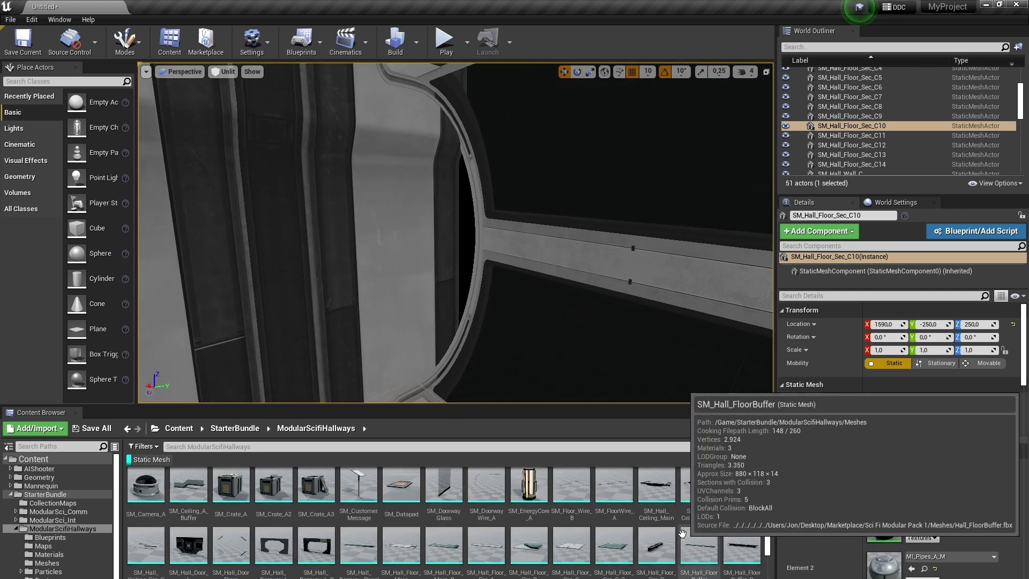
left_click_drag(665, 556, 444, 266)
Stand the SM_Hall_Floor_Sec_D piece upright with rotation -90° in X and -80° in Z, and raise it to Z 650.
right_click_drag(444, 266, 443, 266)
right_click_drag(471, 193, 471, 193)
key("e")
left_click_drag(455, 160, 442, 257)
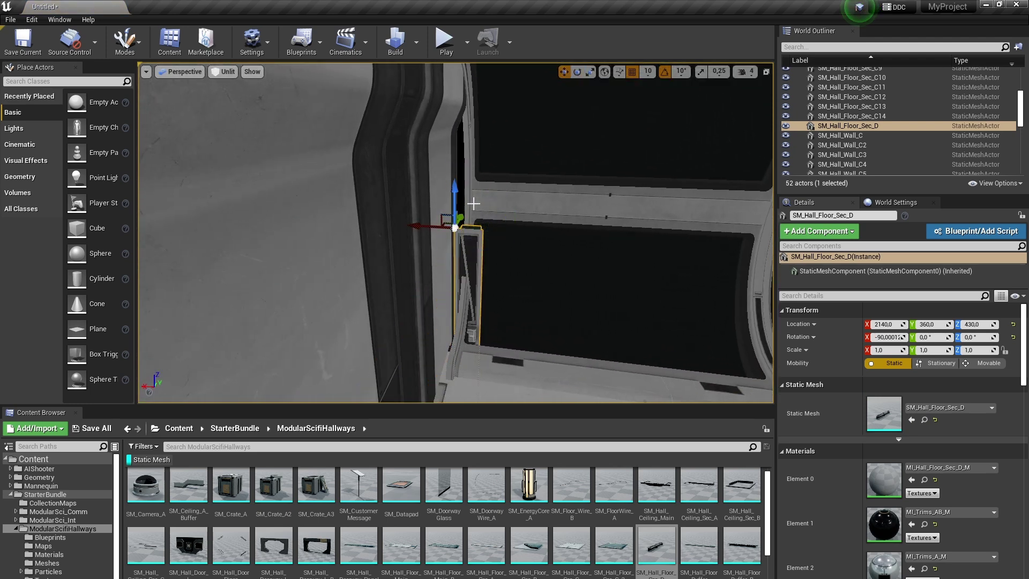
right_click_drag(472, 162, 472, 162)
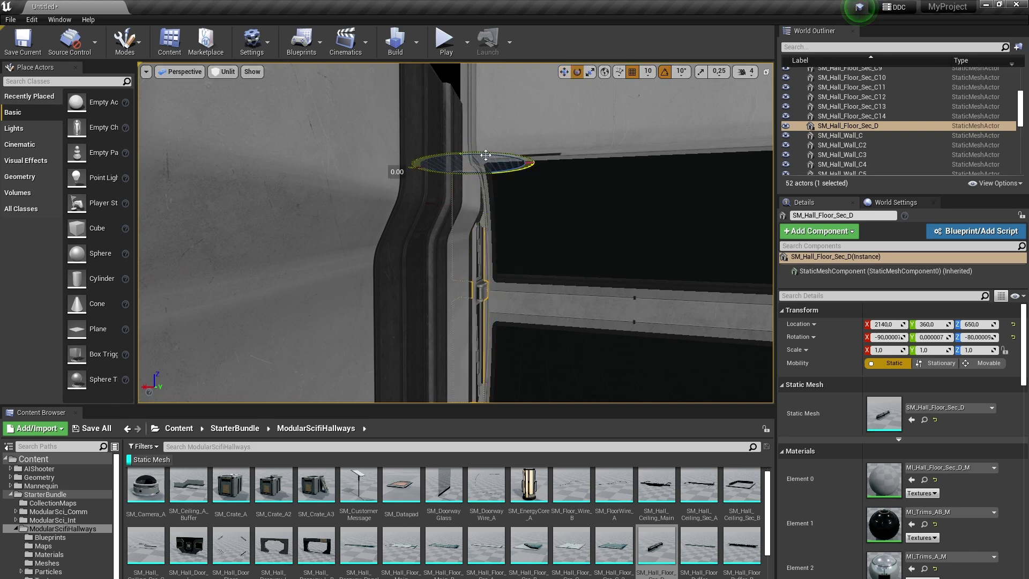
Stretch the upright piece to about 1.7 in X and fit it into the window gap at X 2150, Z 630.
right_click_drag(440, 171, 440, 171)
key("r")
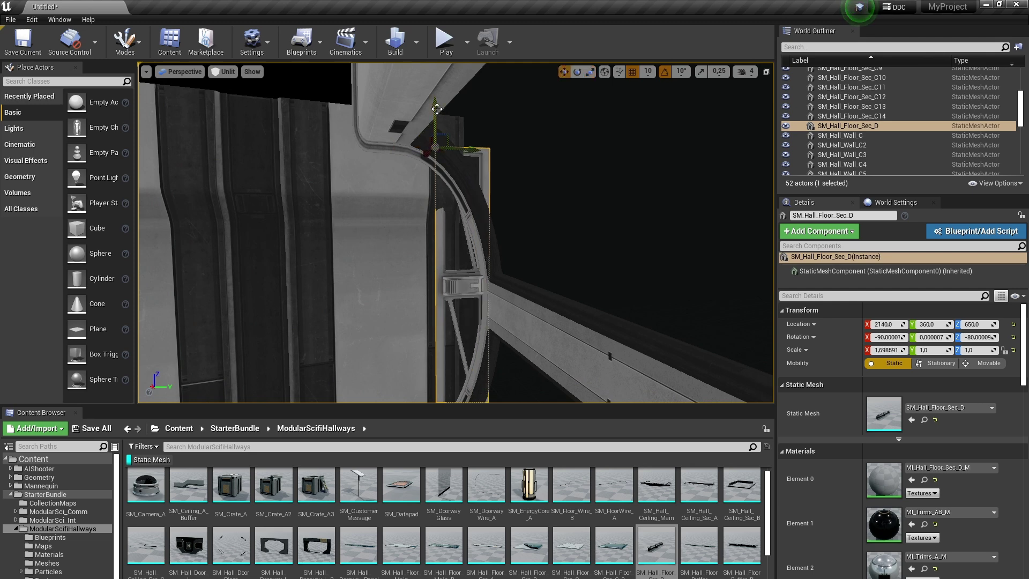
right_click_drag(438, 135, 438, 135)
left_click_drag(490, 105, 485, 112)
right_click_drag(484, 113, 508, 111)
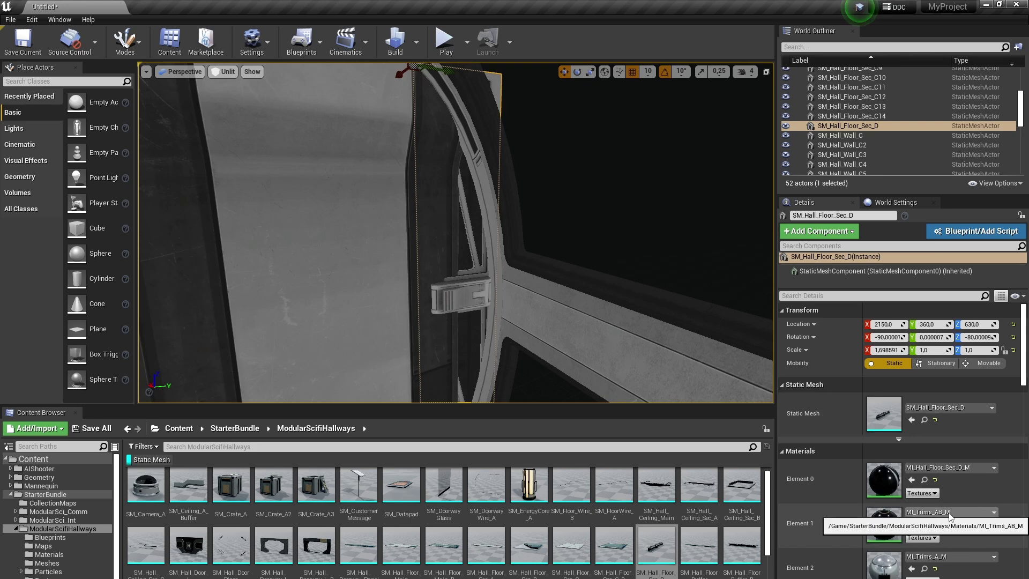
scroll(946, 549, "down", 3)
right_click_drag(514, 215, 407, 112)
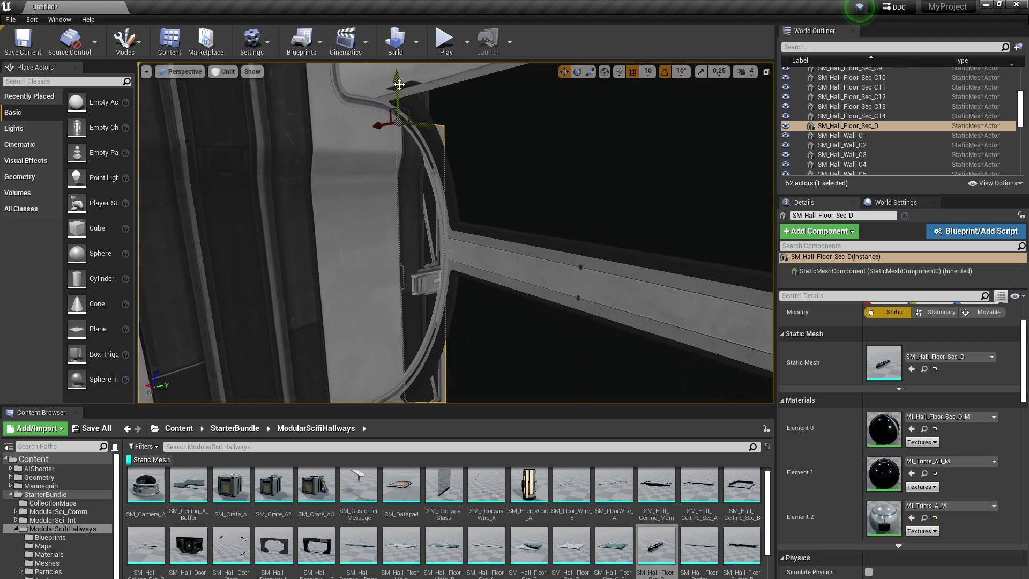
Duplicate the gap filler piece across to the opposite end of the window row.
key("s")
right_click_drag(392, 68, 456, 89)
right_click_drag(360, 84, 209, 159)
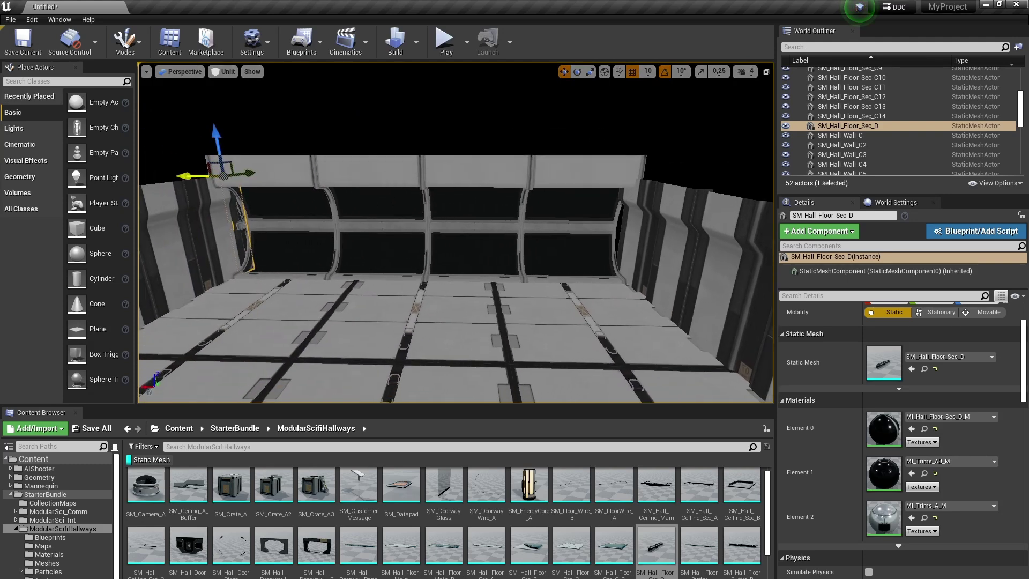
left_click_drag(194, 178, 596, 213, "alt")
right_click_drag(596, 212, 628, 208)
key("w")
key("s")
Turn the copied filler piece toward the opposite side wall and fit it into the gap beside the last window.
key("r")
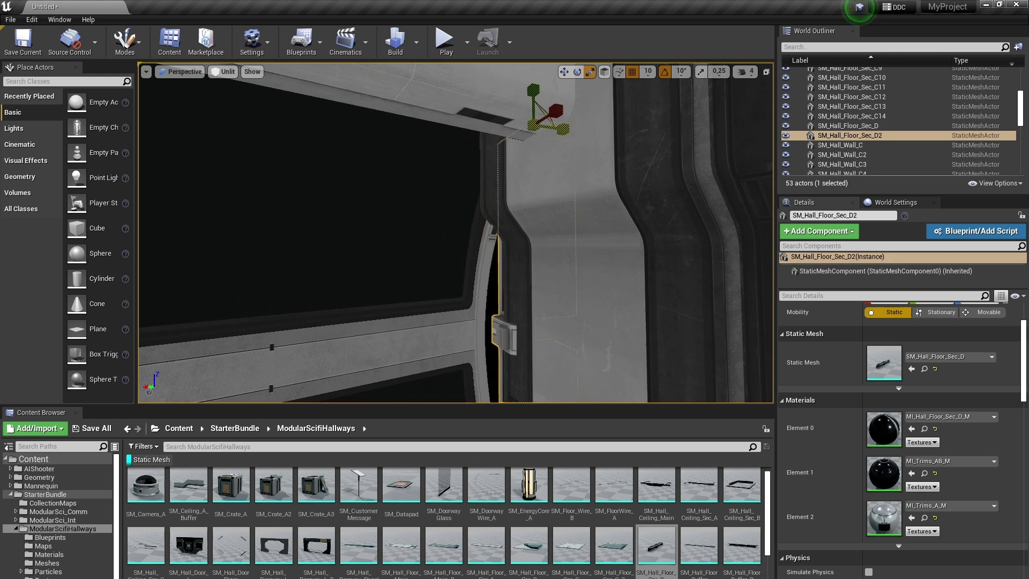
right_click_drag(563, 131, 581, 150)
key("e")
right_click_drag(496, 110, 498, 109)
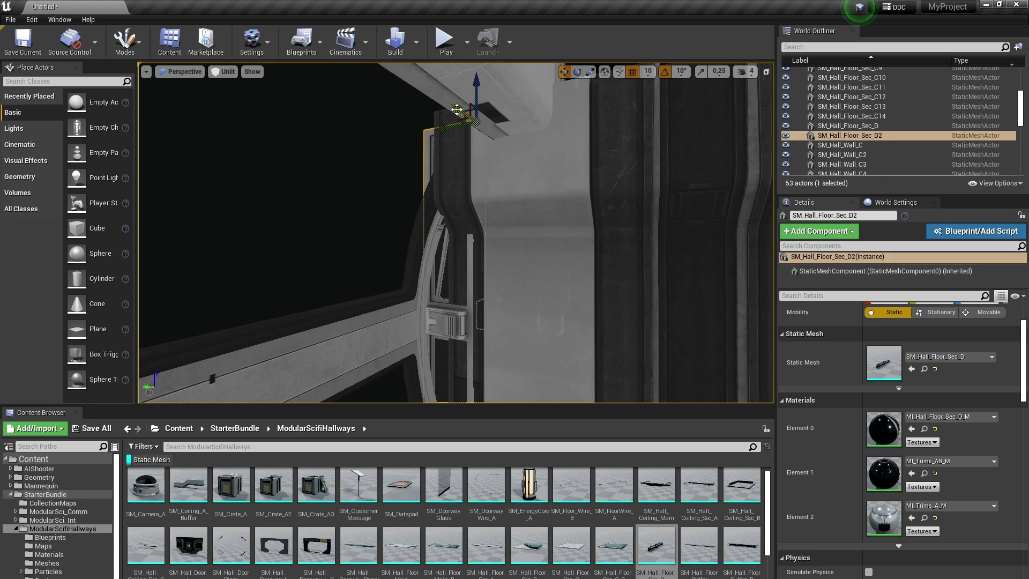
right_click_drag(457, 112, 471, 97)
key("s")
left_click(457, 112)
key("s")
key("w")
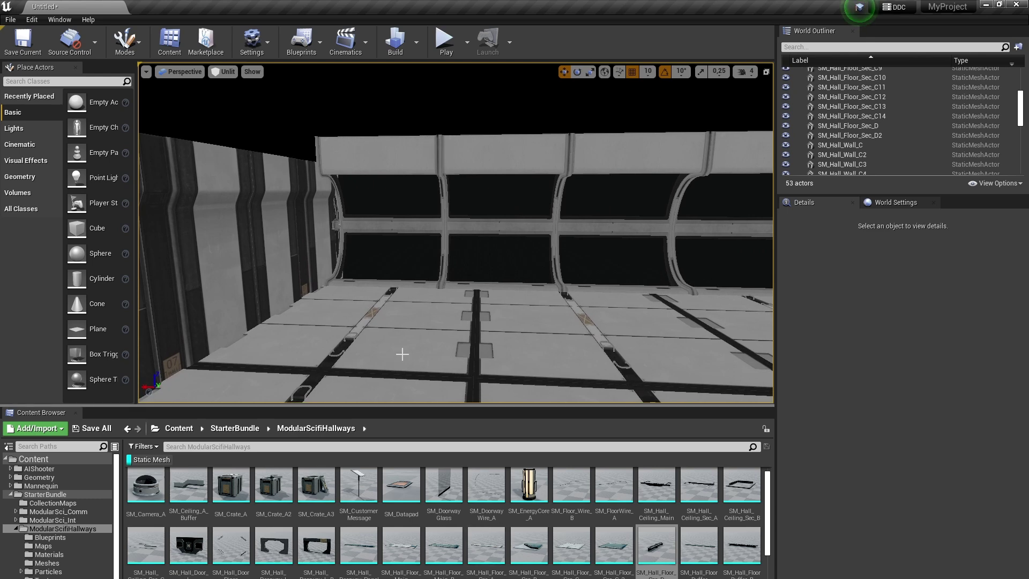
Try duplicating a single floor tile near the windows up to ceiling height.
left_click(395, 352)
right_click_drag(394, 352, 354, 352)
key("d")
left_click_drag(505, 321, 504, 300, "alt")
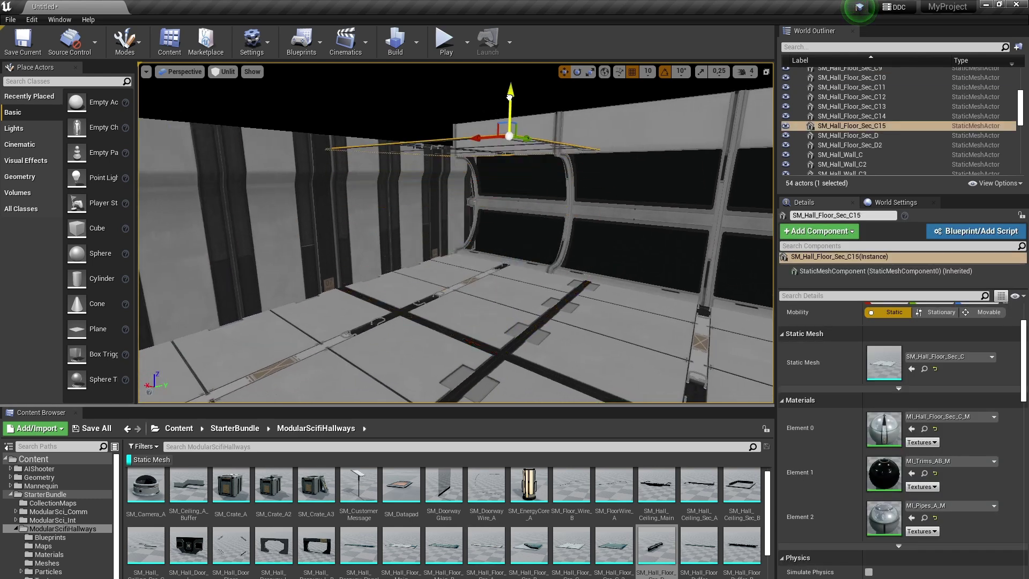
left_click_drag(511, 81, 510, 73, "alt")
key("w")
Try rescaling the raised floor tile as a ceiling panel, and delete it.
right_click_drag(722, 204, 725, 137)
right_click_drag(582, 172, 592, 158)
key("r")
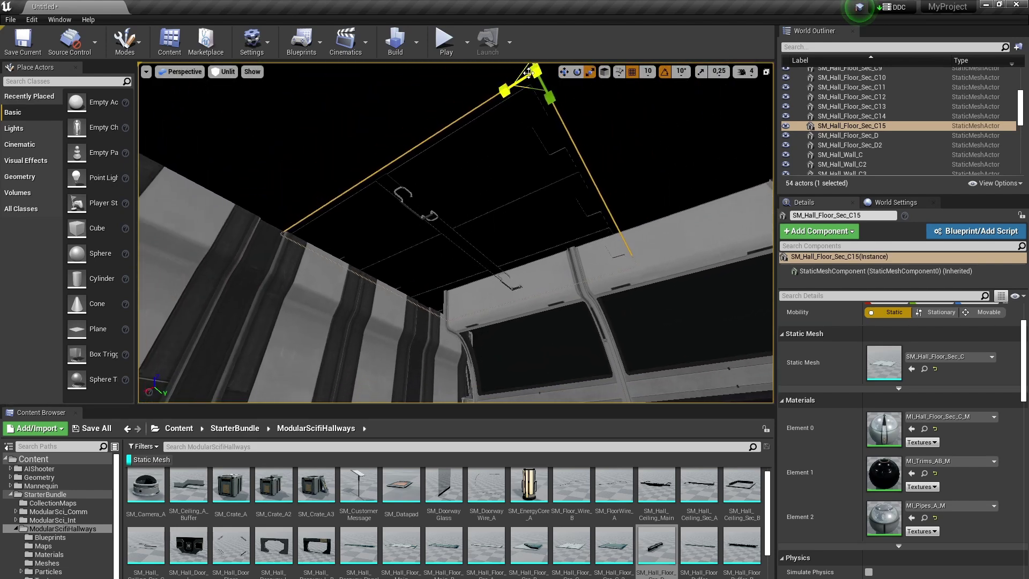
right_click_drag(527, 94, 525, 69)
left_click_drag(524, 119, 524, 144)
right_click_drag(524, 144, 496, 245)
key("s")
right_click_drag(514, 193, 581, 213)
key("Delete")
key("s")
left_click(410, 195)
left_click(480, 205, "ctrl")
left_click(555, 210, "ctrl")
key("a")
left_click(450, 175, "ctrl")
left_click(447, 213, "ctrl")
Select the whole range of floor pieces in the outliner, starting from SM_Hall_Floor_Sec_C.
left_click(847, 129)
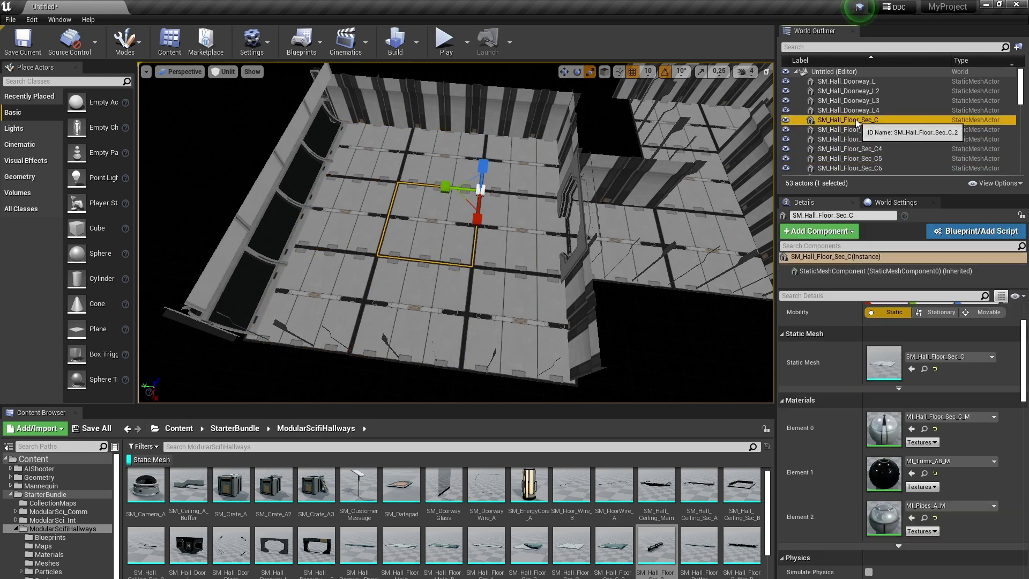
scroll(859, 140, "down", 6)
left_click(849, 93, "shift")
key("s")
right_click_drag(632, 176, 697, 241)
key("w")
key("w")
Remove the two SM_Hall_Floor_Sec_D fillers and the stray wall from the selection, keeping only the 14 floor tiles.
left_click(550, 243, "ctrl")
right_click_drag(531, 236, 520, 238)
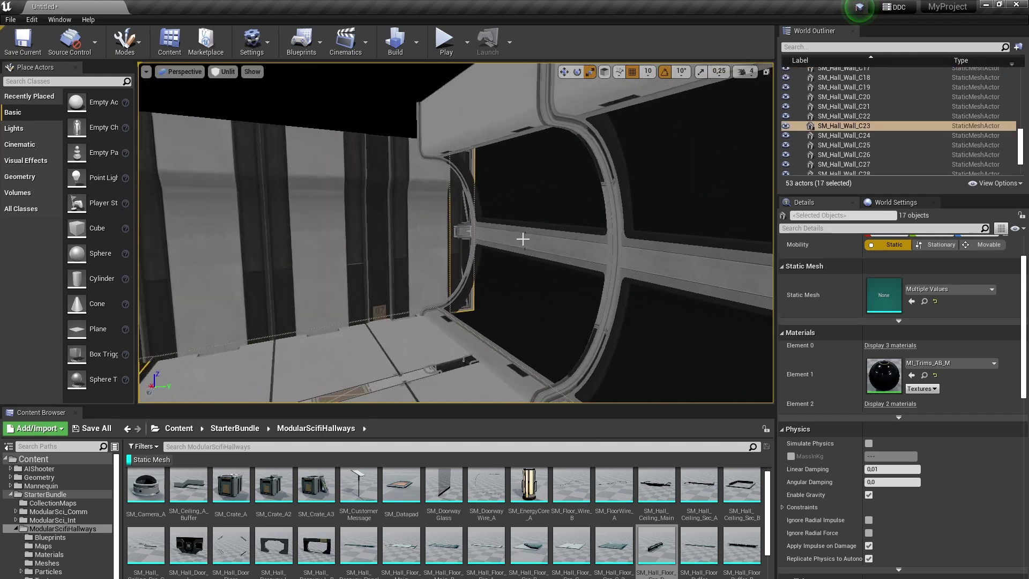
right_click_drag(457, 229, 519, 231)
key("w")
left_click(450, 243, "ctrl")
left_click(450, 222, "ctrl")
Duplicate the 14 selected floor tiles straight up to the top of the walls to form the ceiling.
key("s")
key("w")
left_click_drag(462, 232, 458, 107, "alt")
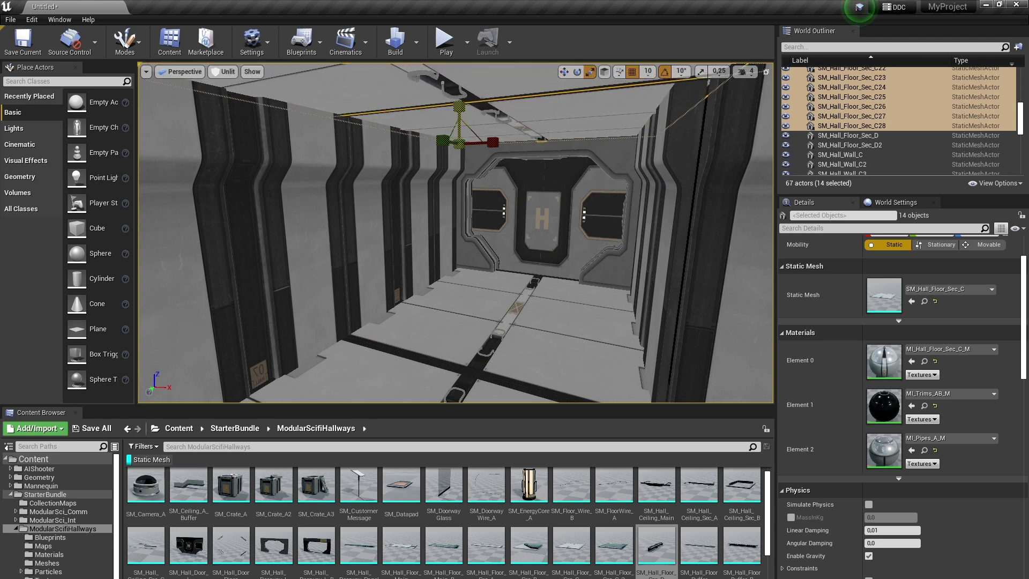
Try SM_Hall_Floor_Sec_B as the static mesh of the ceiling tiles, and undo the swap.
left_click(943, 290)
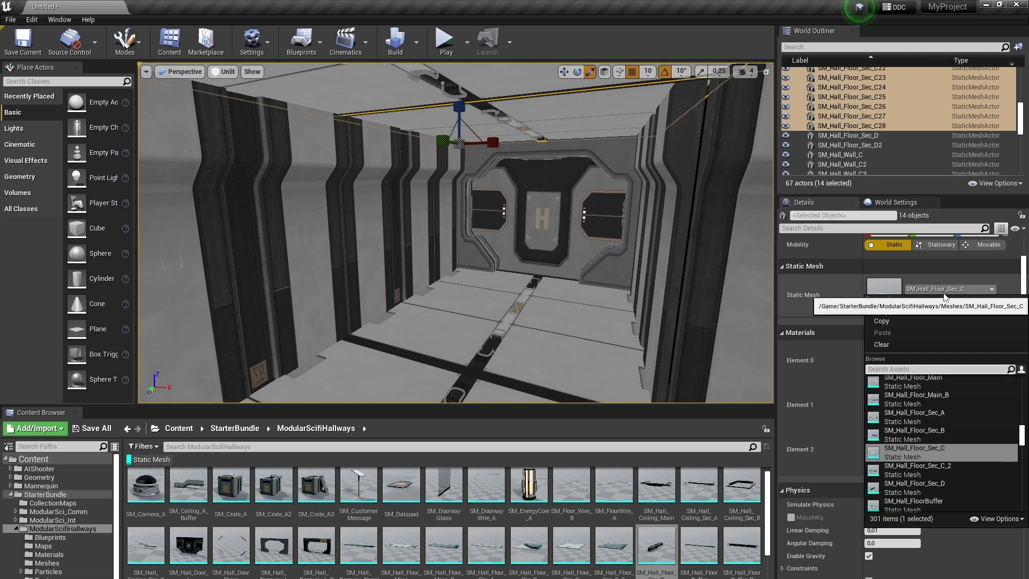
left_click(941, 432)
right_click_drag(661, 312, 661, 312)
key("ctrl+z")
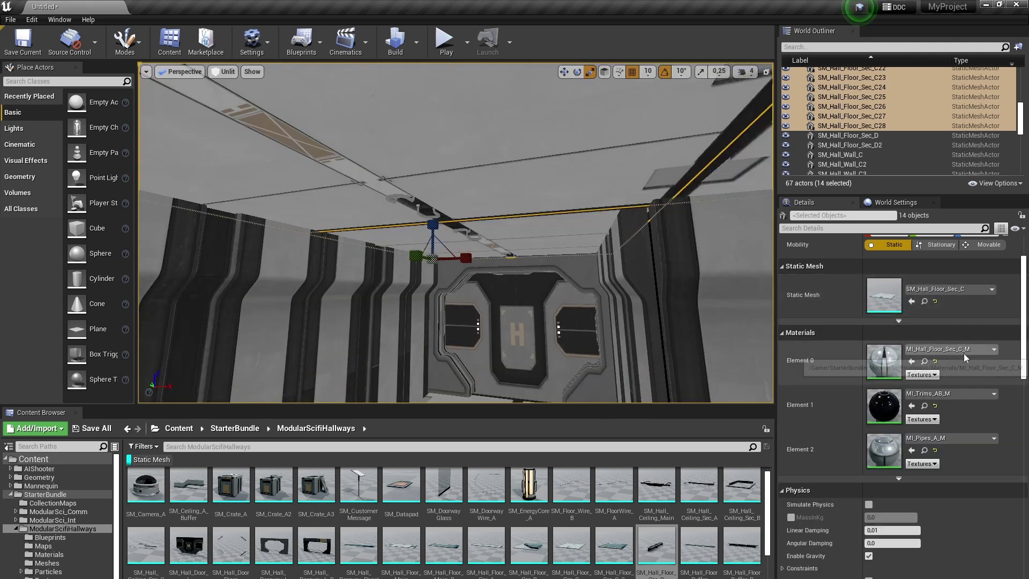
Set material Element 0 of the 14 ceiling tiles to MI_Hall_Floor_Sec_C2_M.
left_click(968, 352)
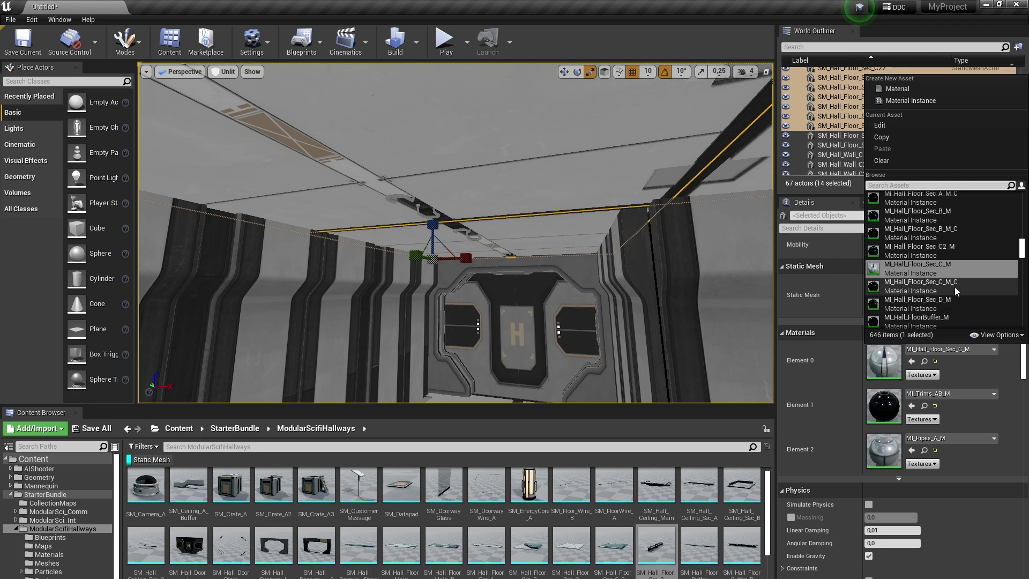
left_click(965, 251)
Try MI_Hall_Floor_Sec_B_M as Element 0 of the ceiling tiles, and undo the change.
left_click(957, 352)
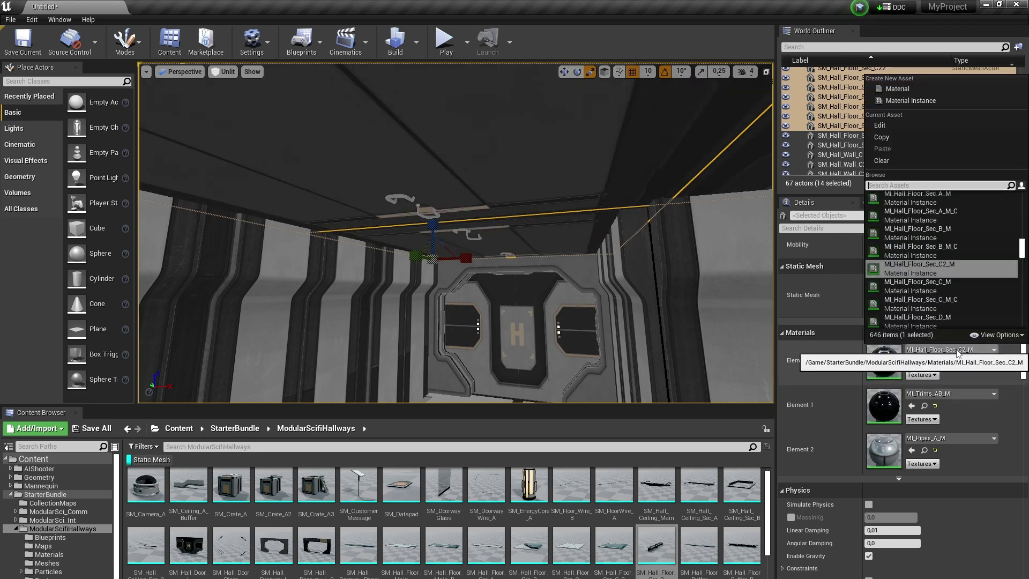
left_click(943, 234)
right_click_drag(616, 309, 675, 356)
key("ctrl+z")
Examine the ceiling, window row, doorway and hallway corners from inside the level.
right_click_drag(624, 309, 691, 300)
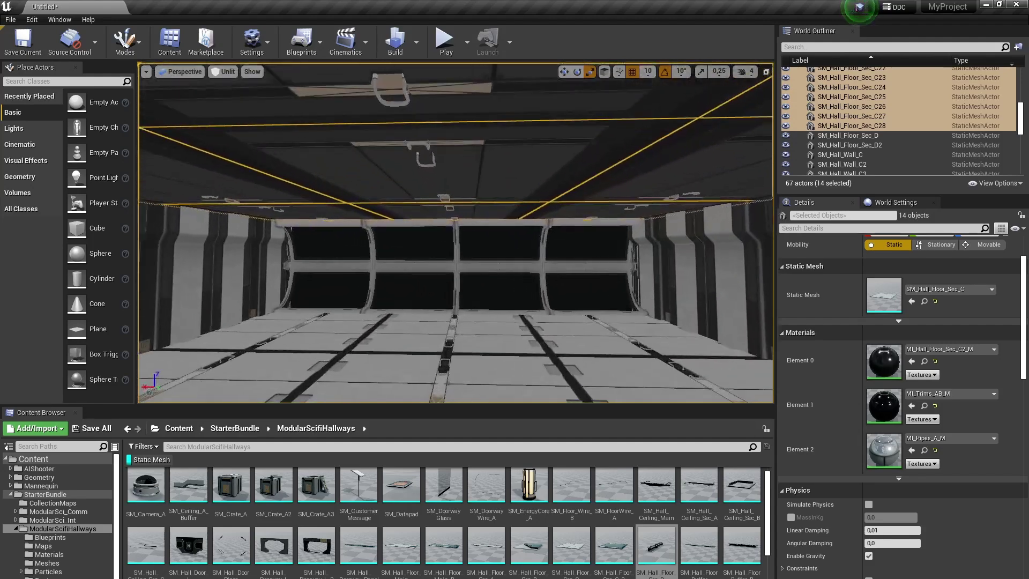
left_click(624, 335)
right_click_drag(536, 268, 428, 268)
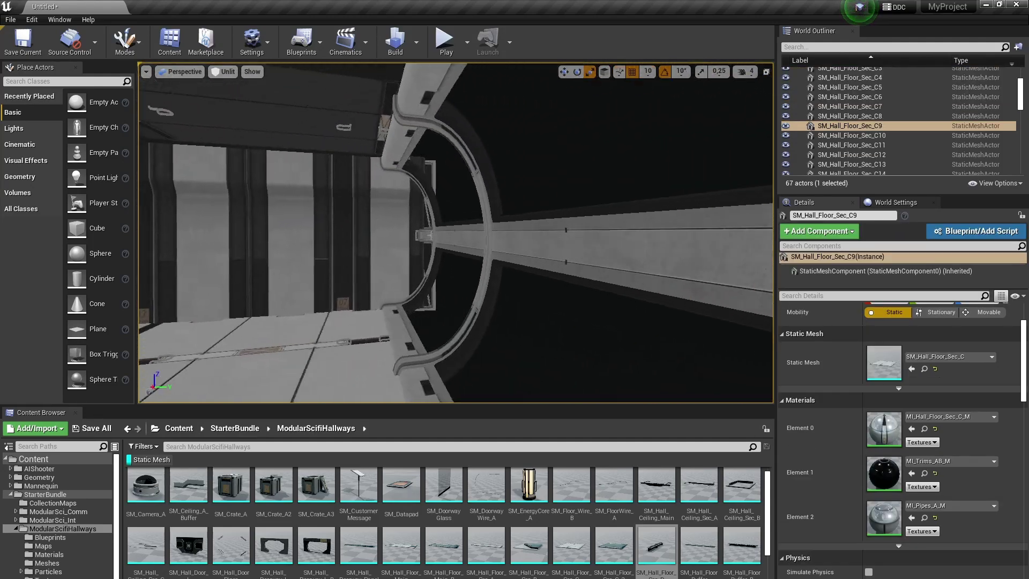
right_click_drag(627, 327, 595, 353)
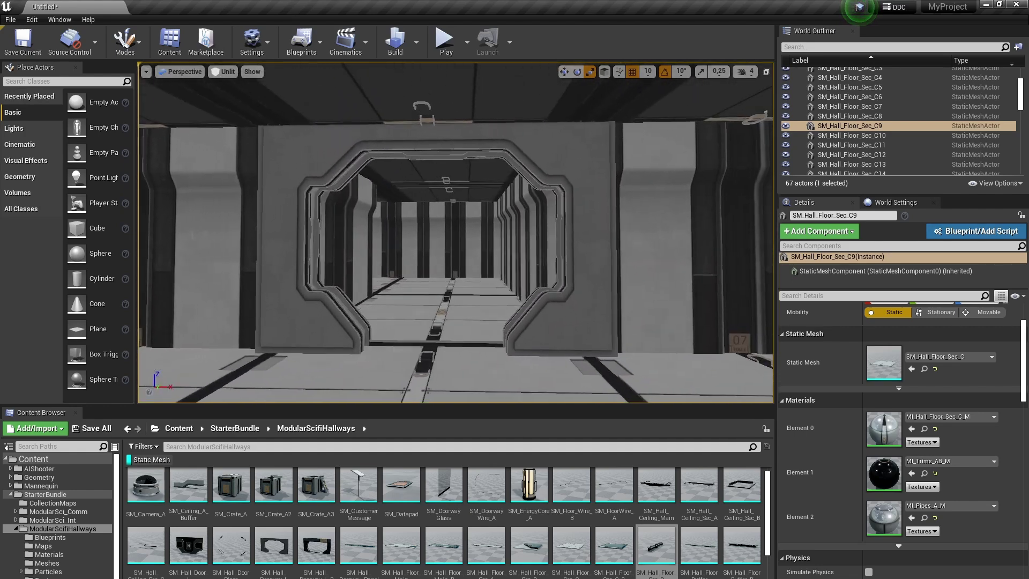
right_click_drag(595, 354, 632, 353)
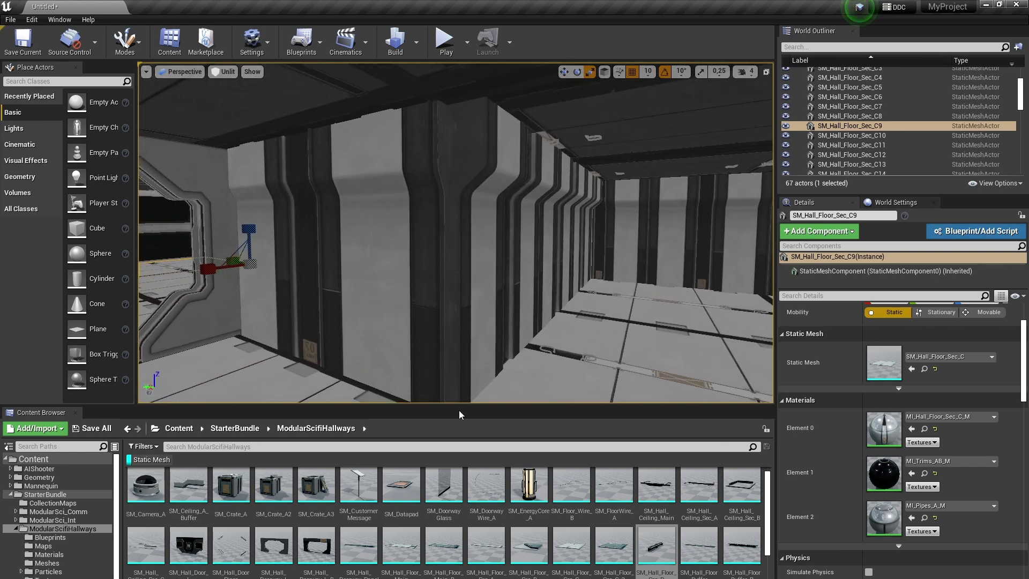
Try an SM_Hall_Sec_Corner piece at the hallway's outer wall corner near the doorway, and delete it.
scroll(497, 523, "down", 2)
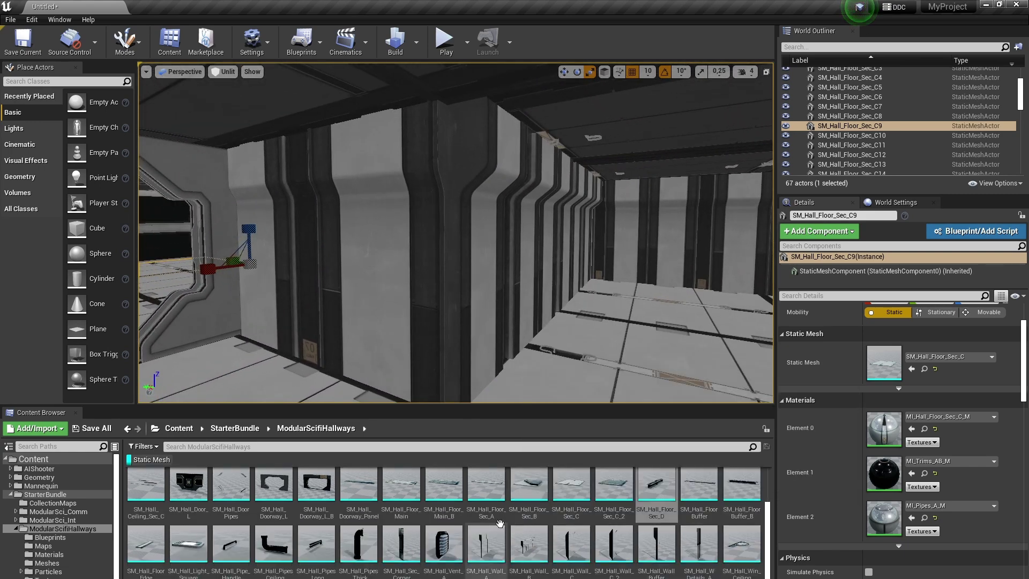
scroll(497, 522, "down", 1)
right_click_drag(461, 343, 437, 386)
left_click_drag(402, 545, 528, 367)
right_click_drag(528, 367, 571, 367)
right_click_drag(464, 374, 509, 373)
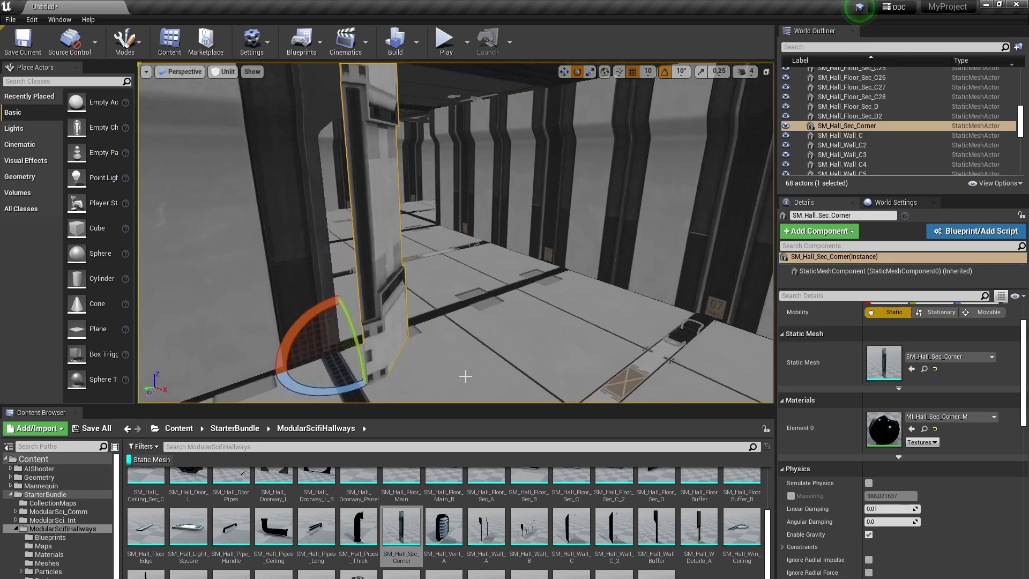
key("w")
left_click(604, 73)
left_click_drag(346, 349, 301, 325)
right_click_drag(301, 326, 160, 328)
right_click_drag(375, 316, 323, 321)
key("Delete")
Place an SM_Hall_Win_Det_A piece at the hallway's outer wall corner near the doorway.
scroll(274, 536, "up", 1)
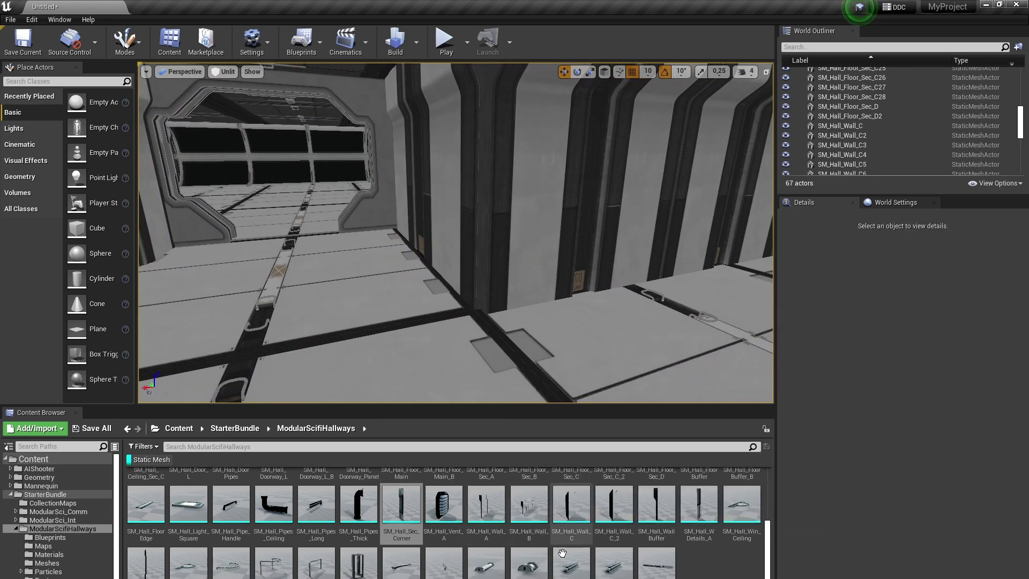
scroll(225, 557, "up", 1)
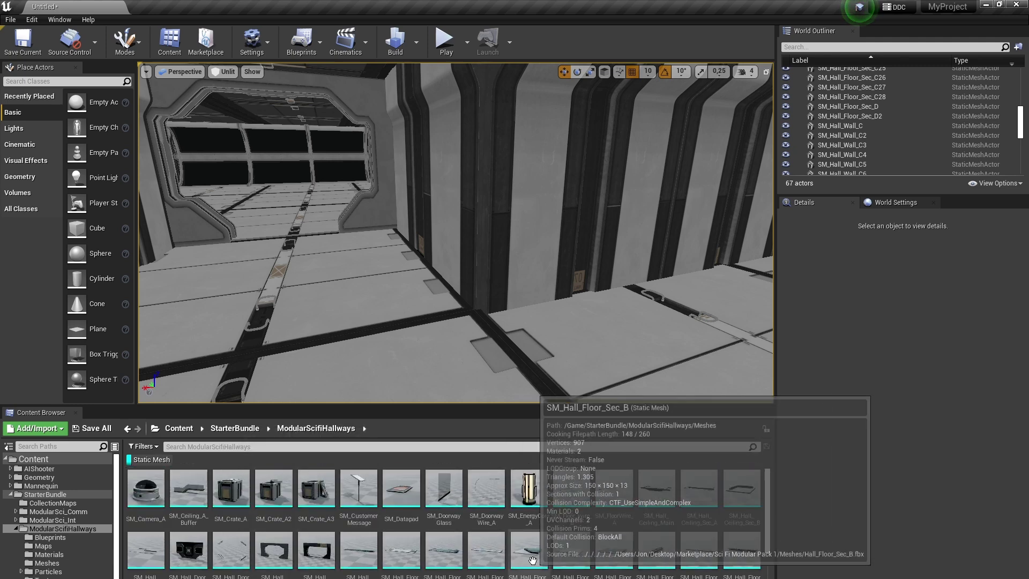
scroll(400, 538, "down", 2)
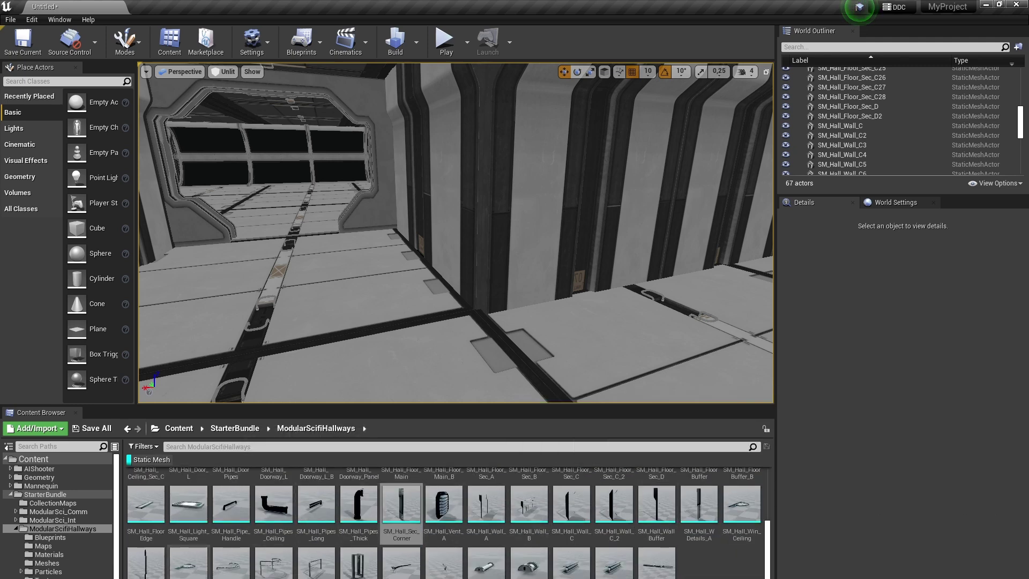
left_click(461, 317)
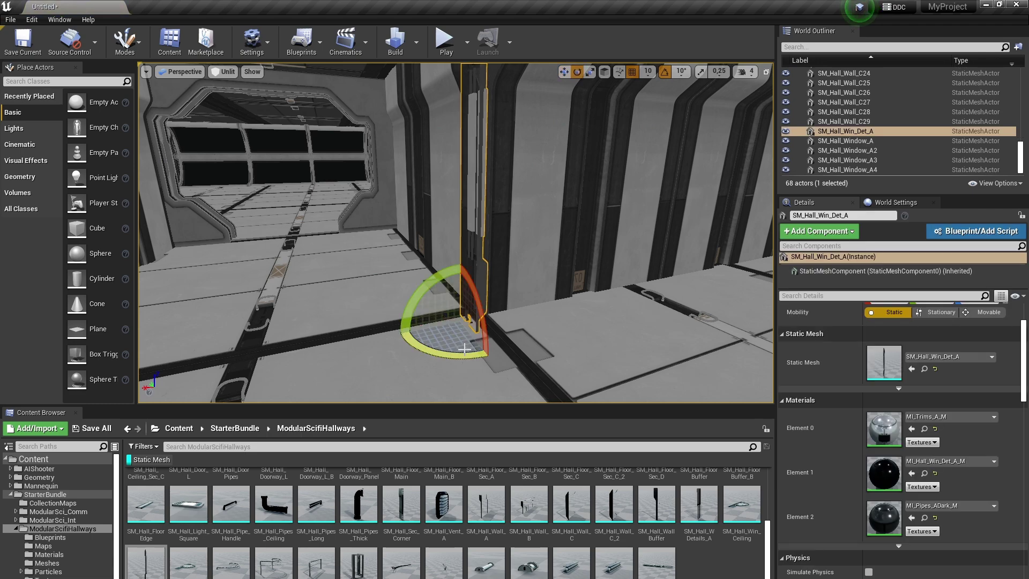
right_click_drag(464, 348, 429, 347)
Rotate the SM_Hall_Win_Det_A piece about 130° around its vertical axis and move it against the wall corner.
left_click_drag(420, 320, 475, 292)
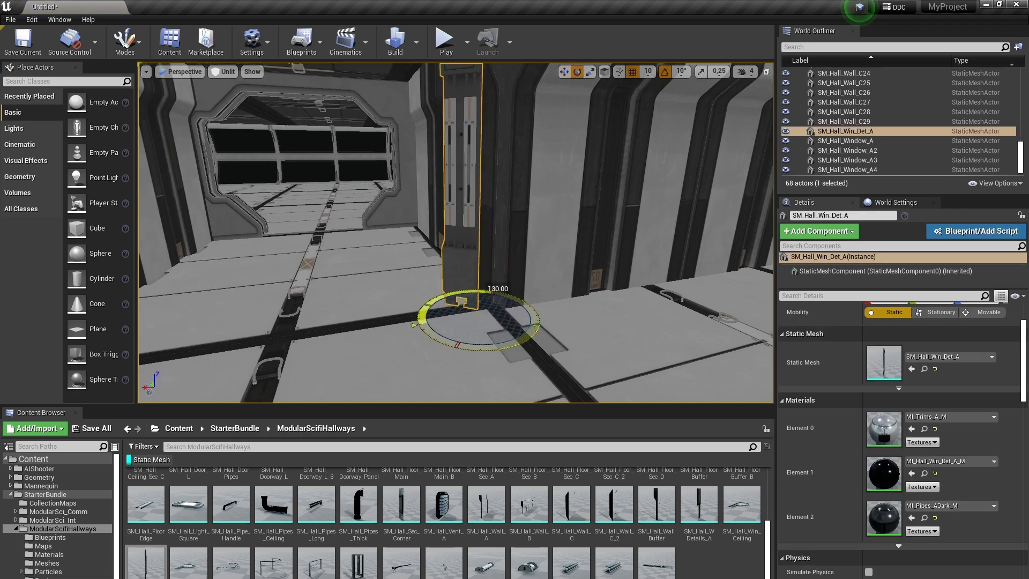
right_click_drag(460, 346, 443, 373)
key("w")
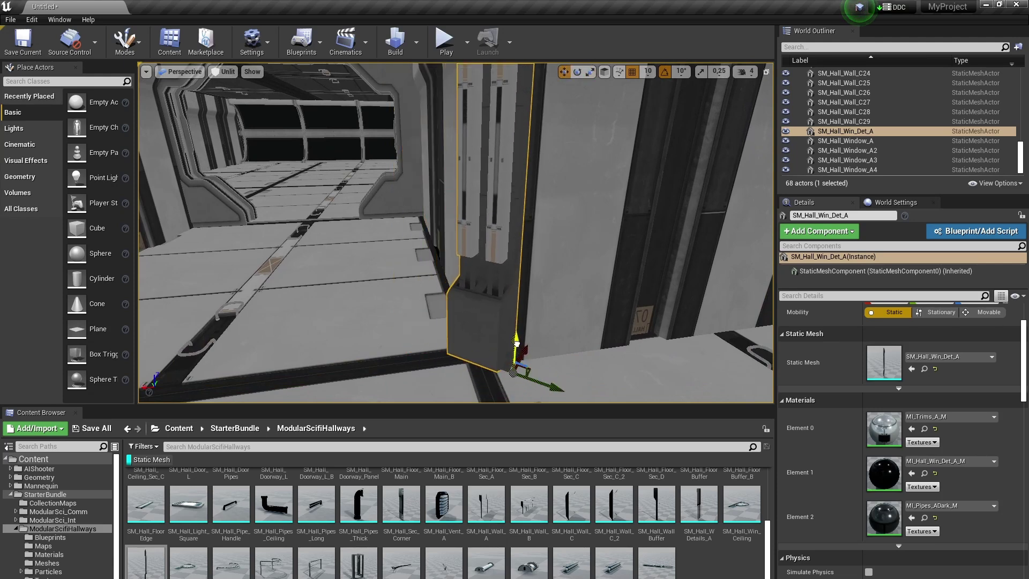
right_click_drag(514, 358, 540, 365)
Duplicate the SM_Hall_Win_Det_A piece onto the outer wall corner on the opposite side of the hallway.
key("w")
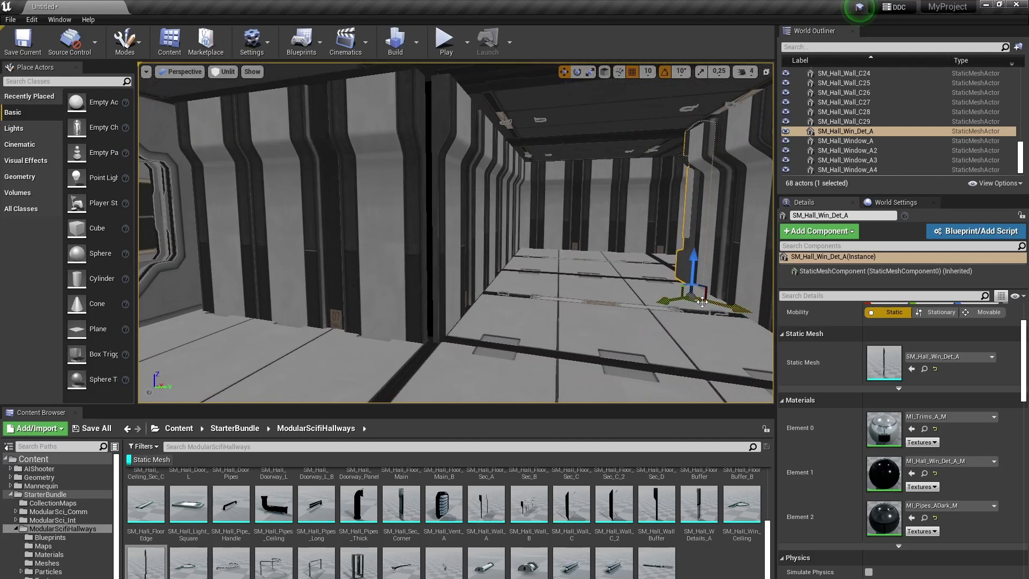
left_click_drag(701, 300, 540, 352, "alt")
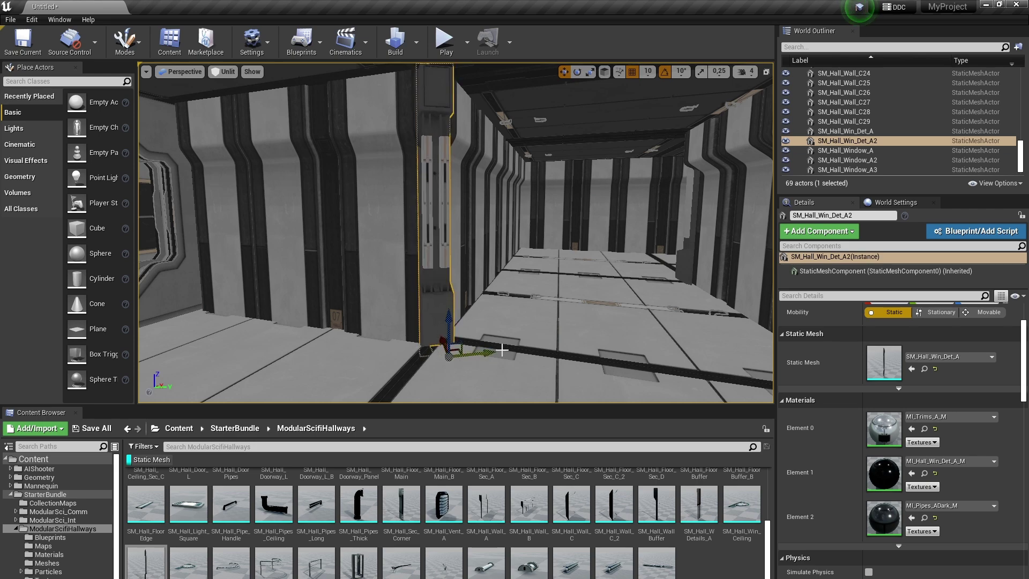
right_click_drag(502, 350, 651, 348)
right_click_drag(461, 348, 498, 340)
scroll(459, 532, "up", 1)
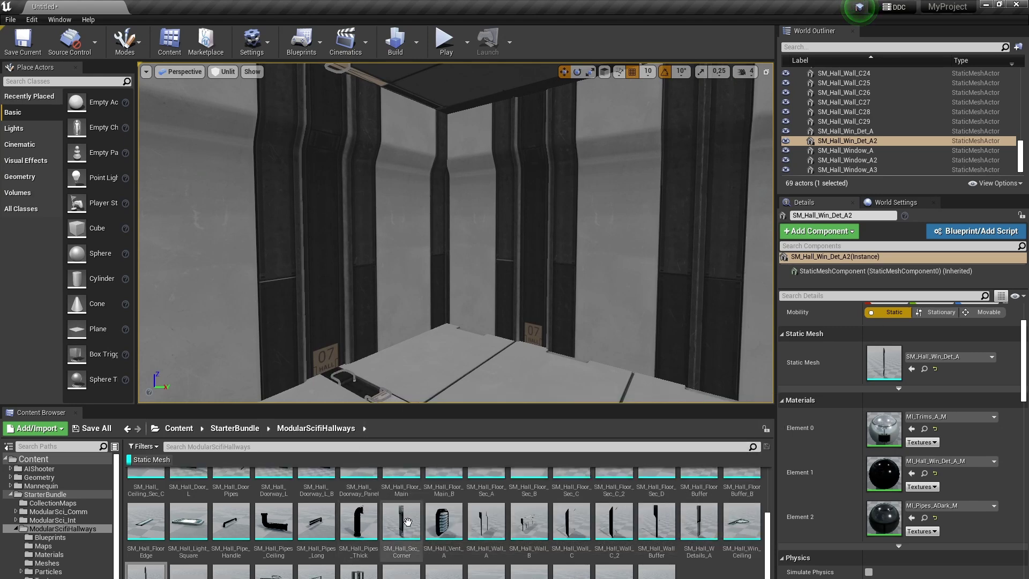
Try an SM_Hall_W_Details_A piece in the hallway corner and delete it.
scroll(407, 523, "up", 3)
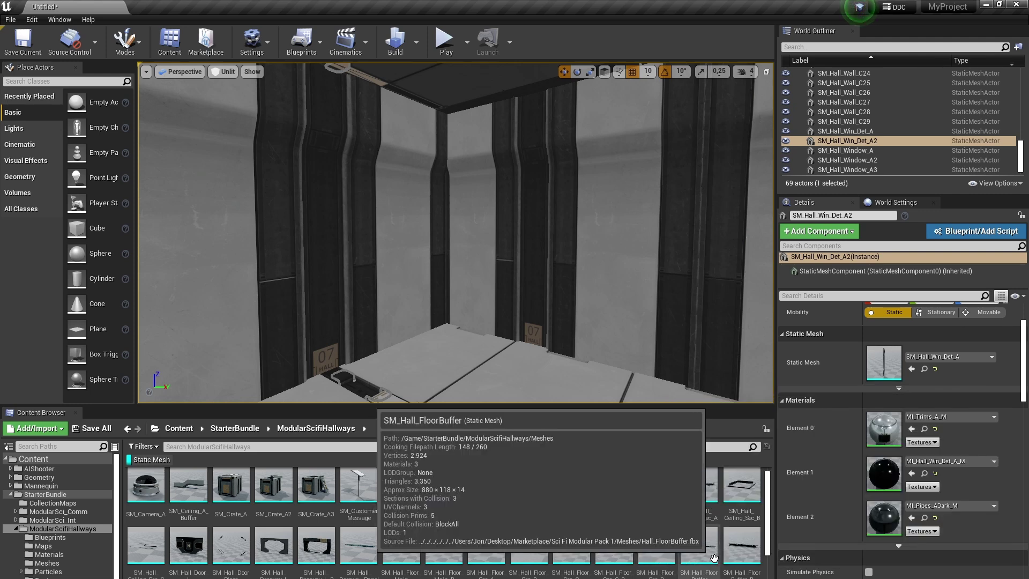
scroll(714, 557, "down", 3)
left_click_drag(715, 556, 477, 346)
key("Delete")
scroll(571, 536, "down", 2)
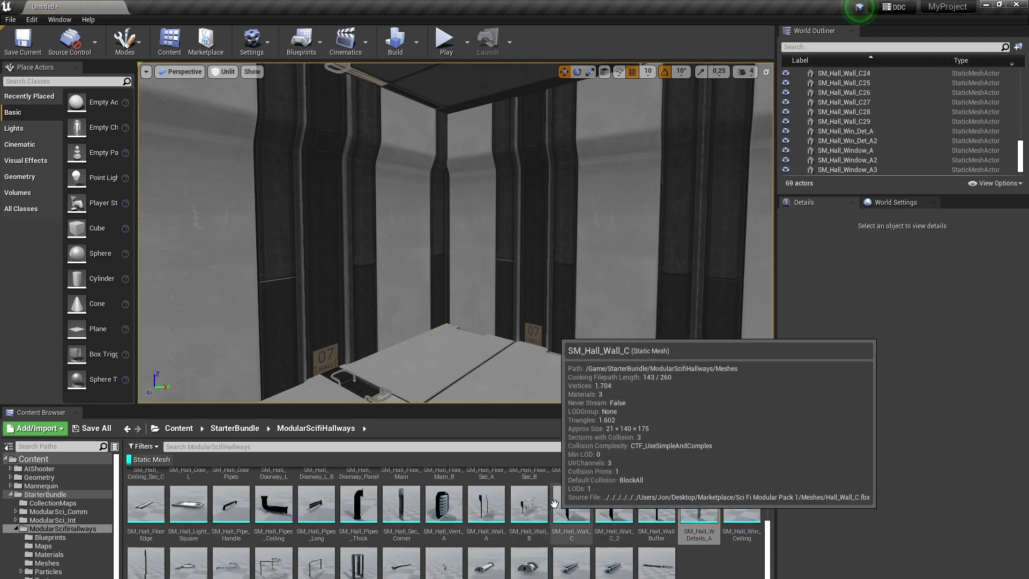
scroll(358, 574, "up", 3)
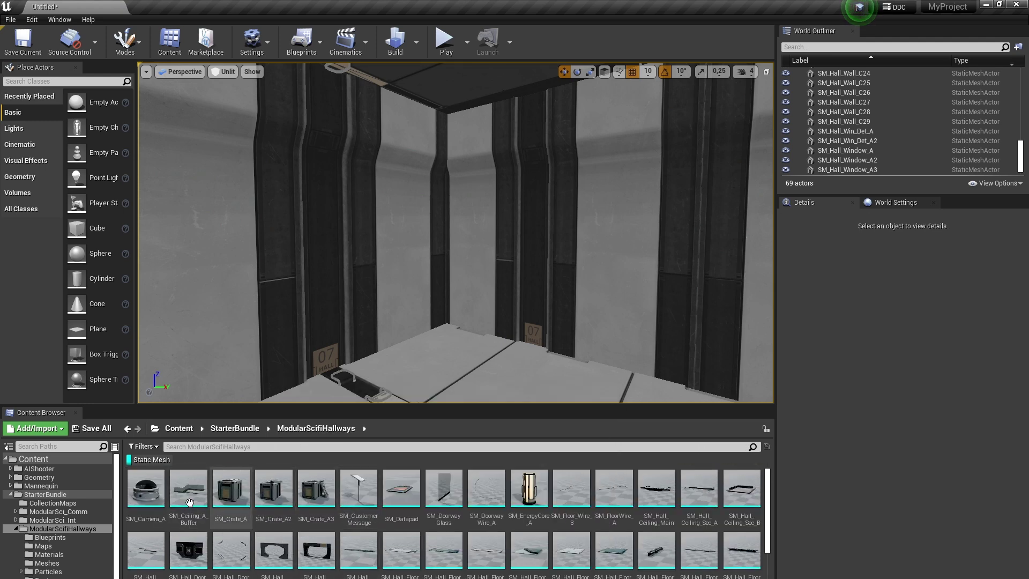
scroll(321, 541, "down", 2)
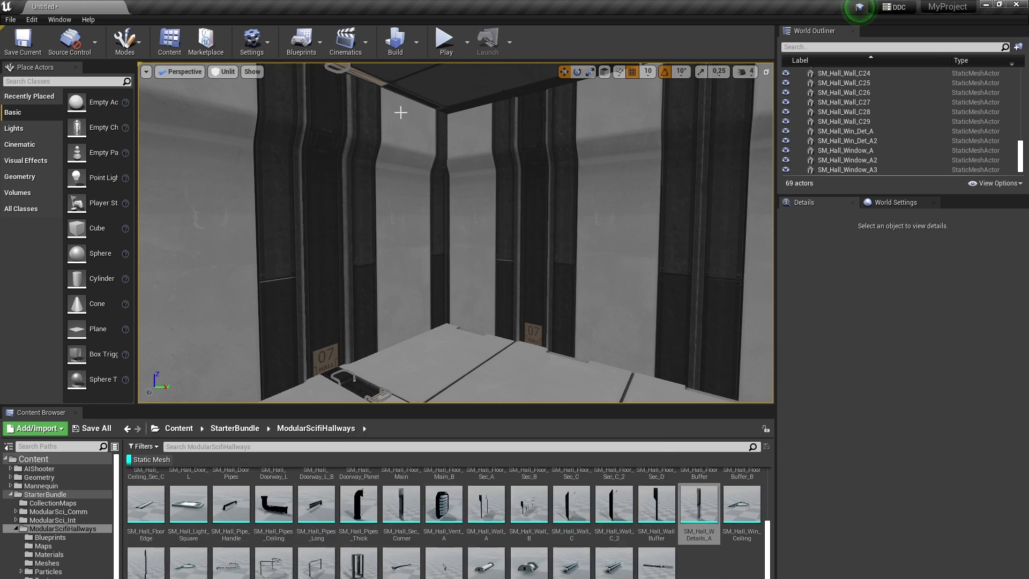
Place an SM_Hall_Sec_Corner piece in the hallway's inner wall corner and move it back flush between the two walls.
right_click_drag(501, 242, 501, 257)
left_click_drag(401, 504, 449, 322)
scroll(450, 323, "down", 4)
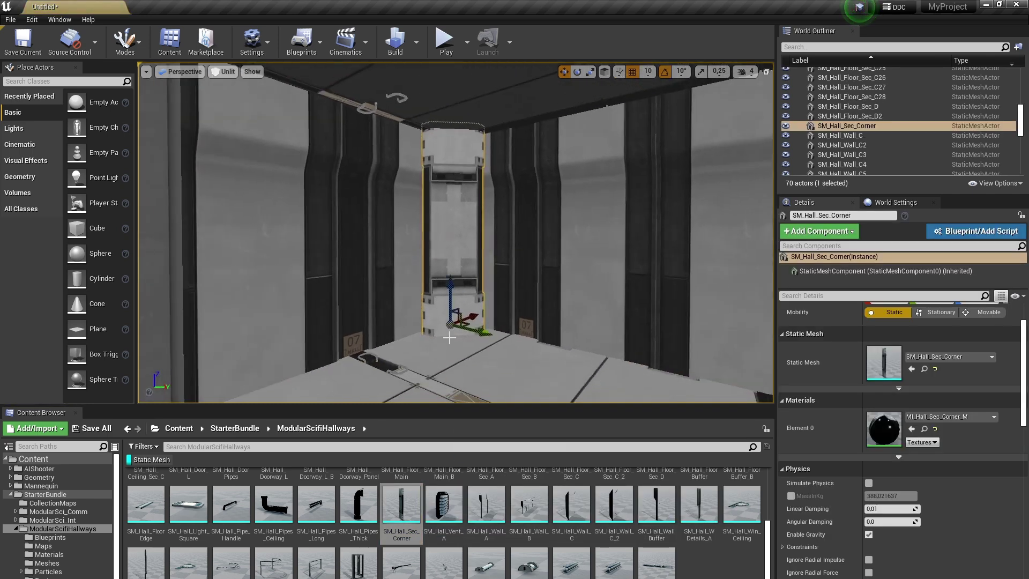
right_click_drag(450, 324, 460, 328)
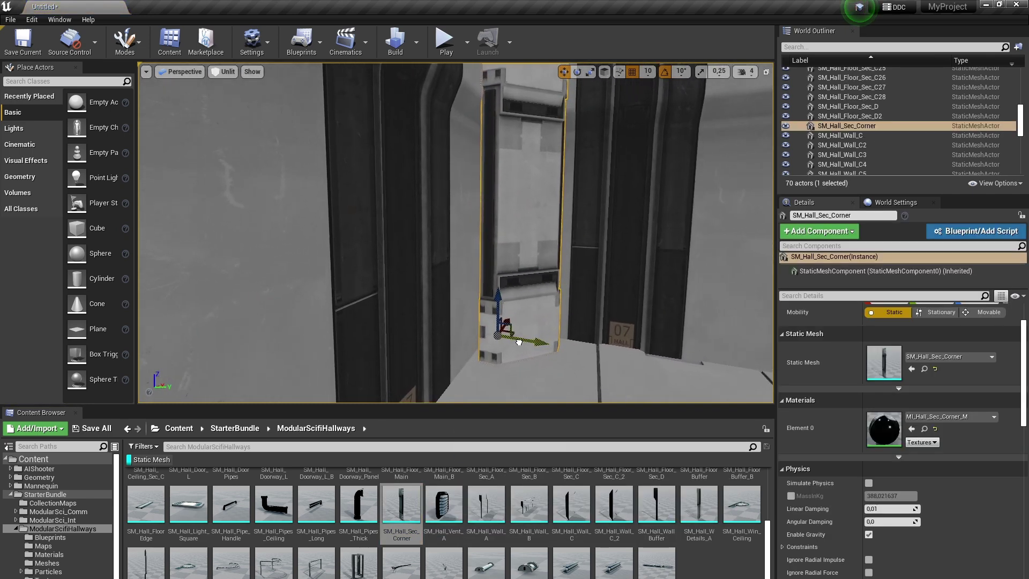
left_click_drag(518, 342, 499, 313)
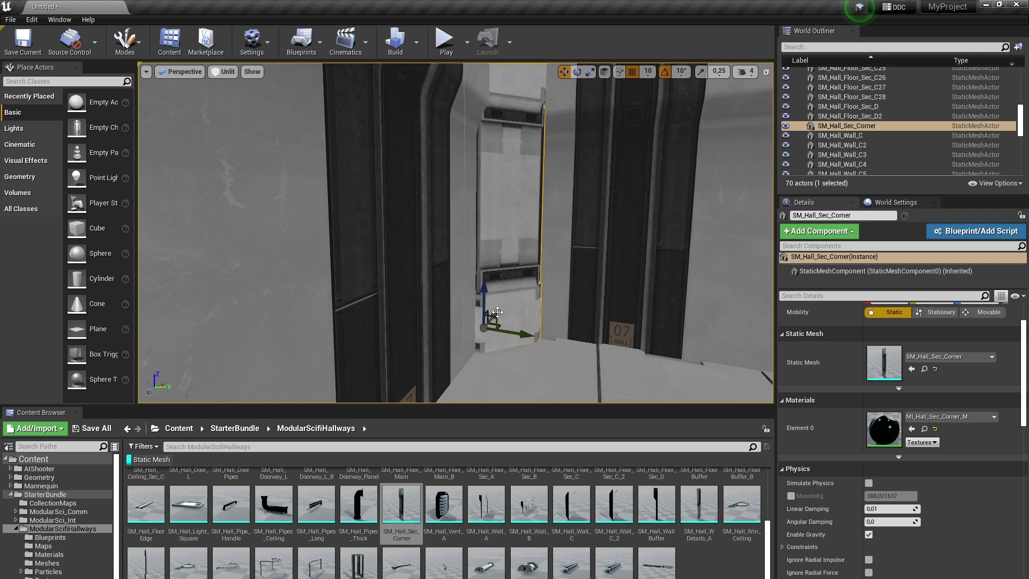
Place a second SM_Hall_Sec_Corner in the opposite wall corner, rotate it 90° around its vertical axis, and move it flush into the corner.
right_click_drag(498, 314, 343, 324)
left_click_drag(401, 504, 461, 343)
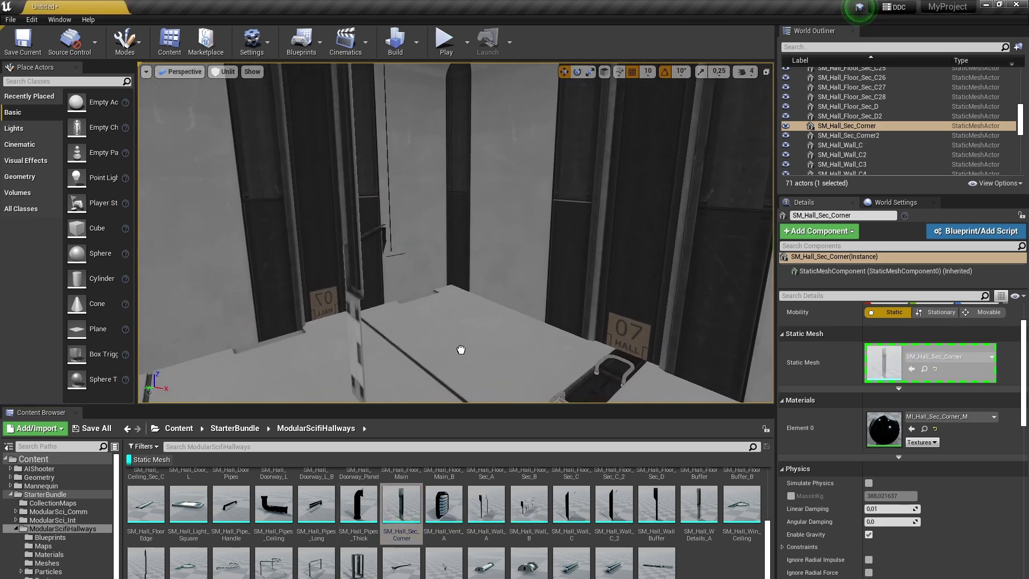
left_click_drag(448, 295, 454, 327)
key("e")
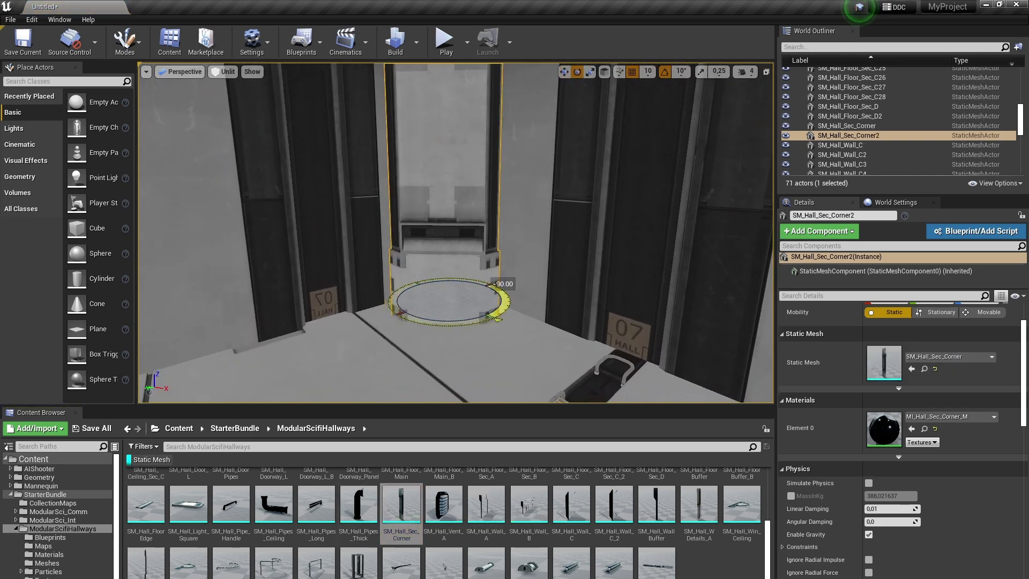
right_click_drag(455, 326, 421, 327)
key("w")
right_click_drag(523, 302, 563, 294)
key("s")
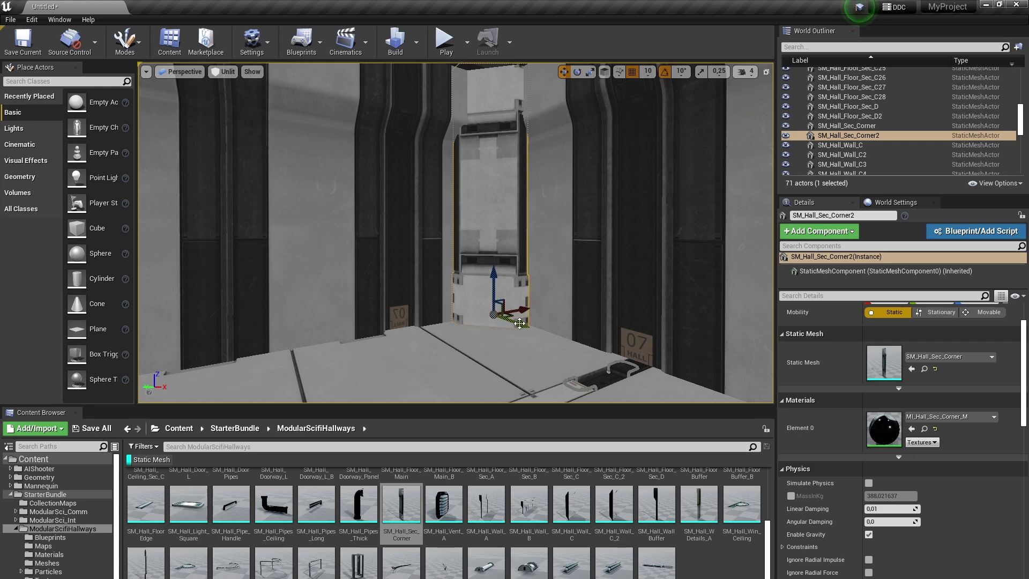
right_click_drag(524, 326, 499, 327)
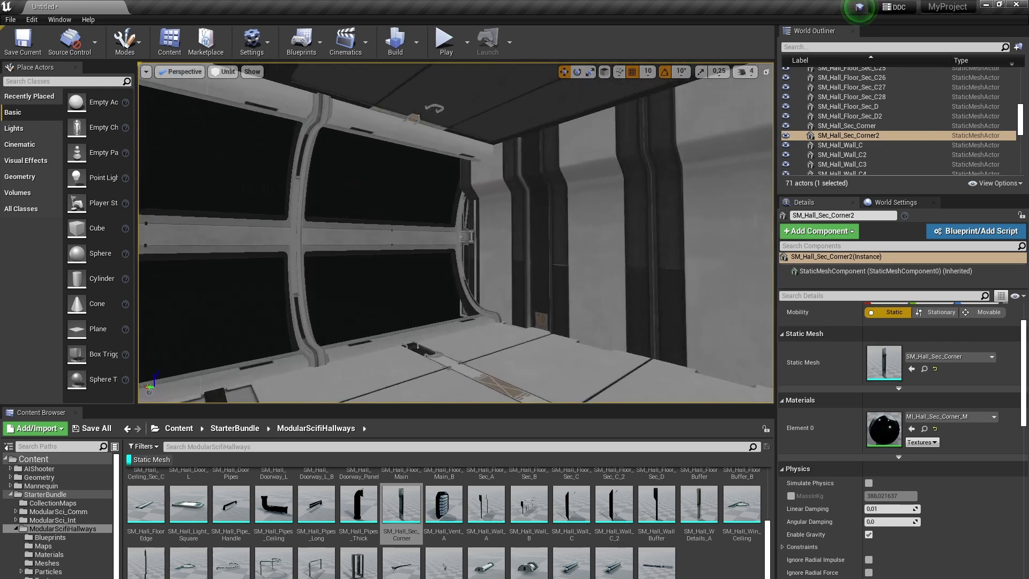
Place a third SM_Hall_Sec_Corner piece in an empty wall corner at the other end of the room.
right_click_drag(455, 233, 161, 233)
key("w")
right_click_drag(523, 326, 648, 348)
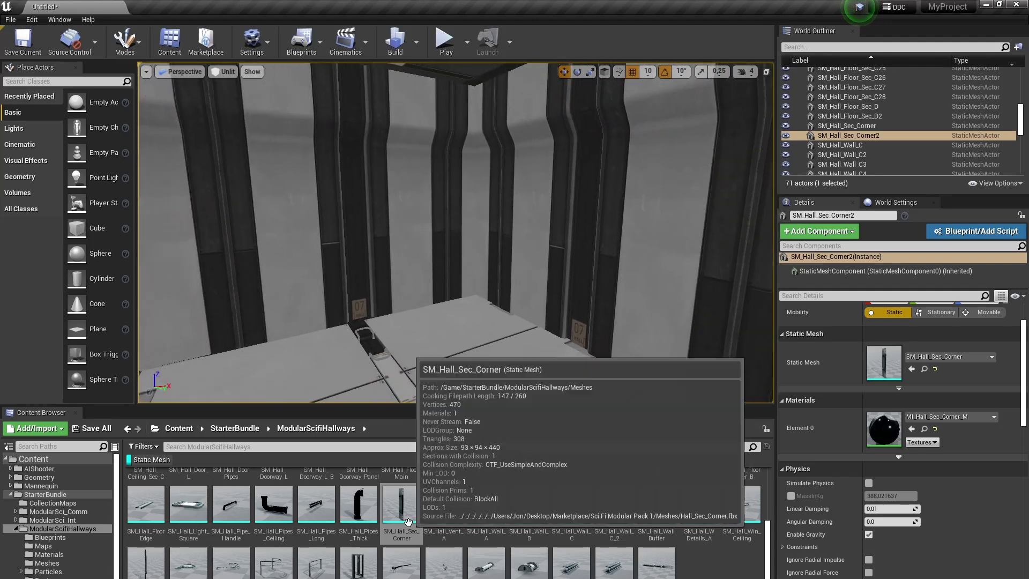
left_click_drag(408, 522, 471, 296)
mouse_move(470, 296)
right_mouse_down()
mouse_move(187, 300)
mouse_move(485, 287)
right_mouse_up()
key("w")
Place a fourth SM_Hall_Sec_Corner in the last empty wall corner, rotate it to face the room, and move it against the walls.
left_click_drag(402, 504, 458, 317)
key("e")
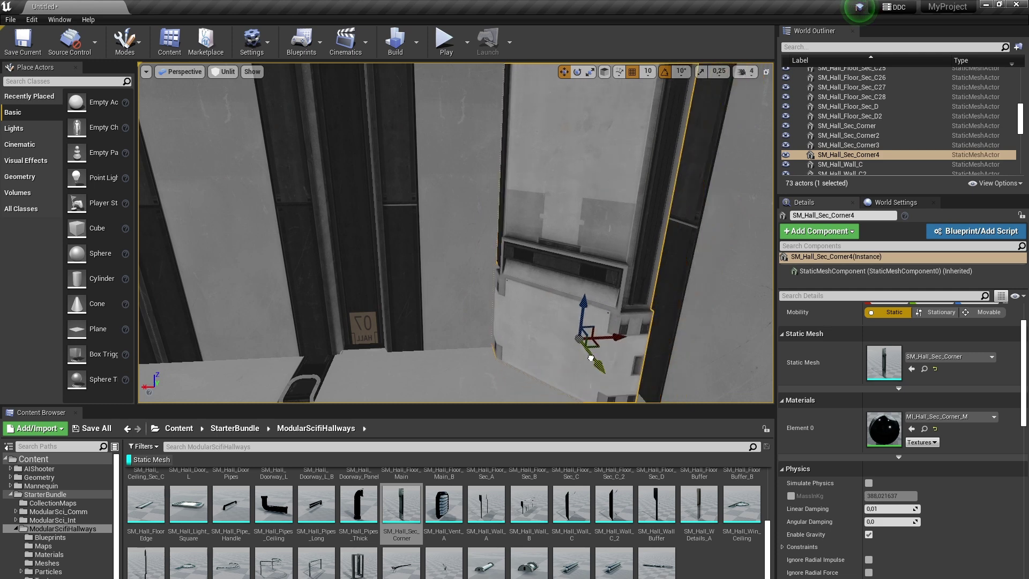
mouse_move(588, 331)
right_mouse_down()
mouse_move(610, 328)
mouse_move(583, 344)
right_mouse_up()
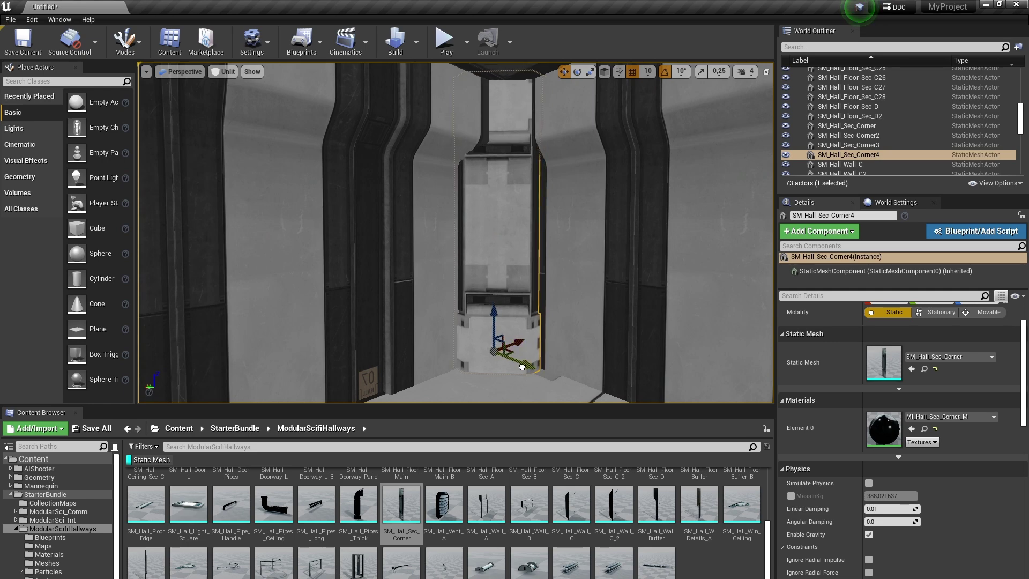
key("s")
right_click_drag(527, 368, 509, 388)
Place an SM_Hall_Pipes_Thick pipe on the floor against the side wall.
key("w")
key("w")
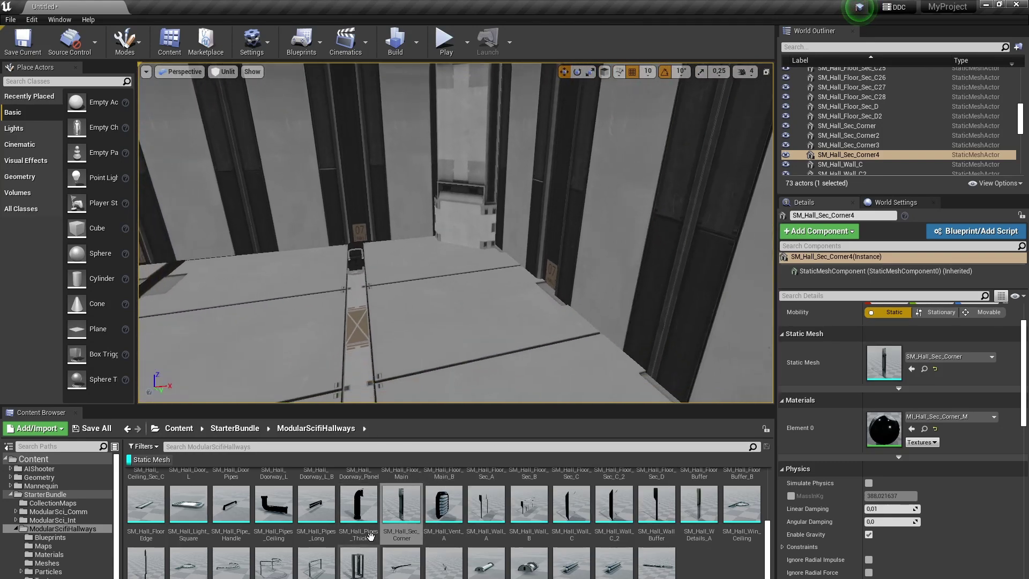
left_click_drag(370, 534, 540, 308)
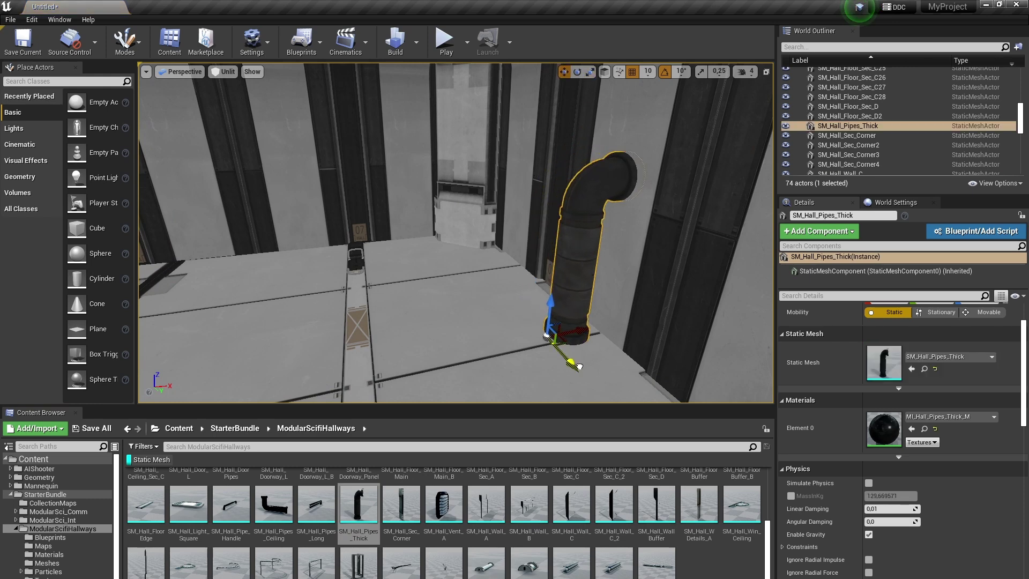
key("a")
right_click_drag(580, 366, 581, 365)
Duplicate the SM_Hall_Pipes_Thick three times along the wall to form a row of four pipes.
left_click_drag(478, 277, 699, 315, "alt")
key("f")
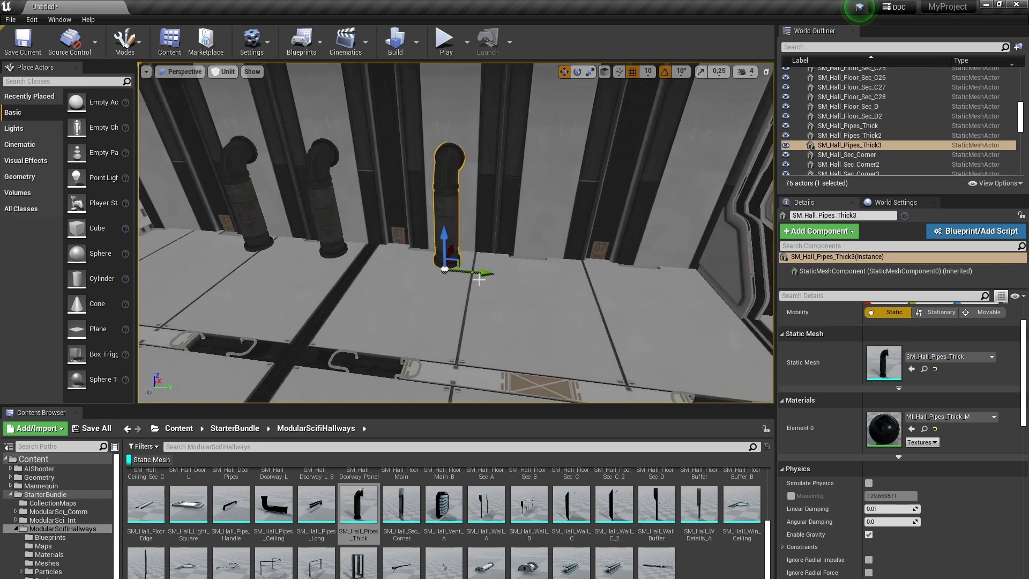
left_click_drag(484, 278, 593, 276, "alt")
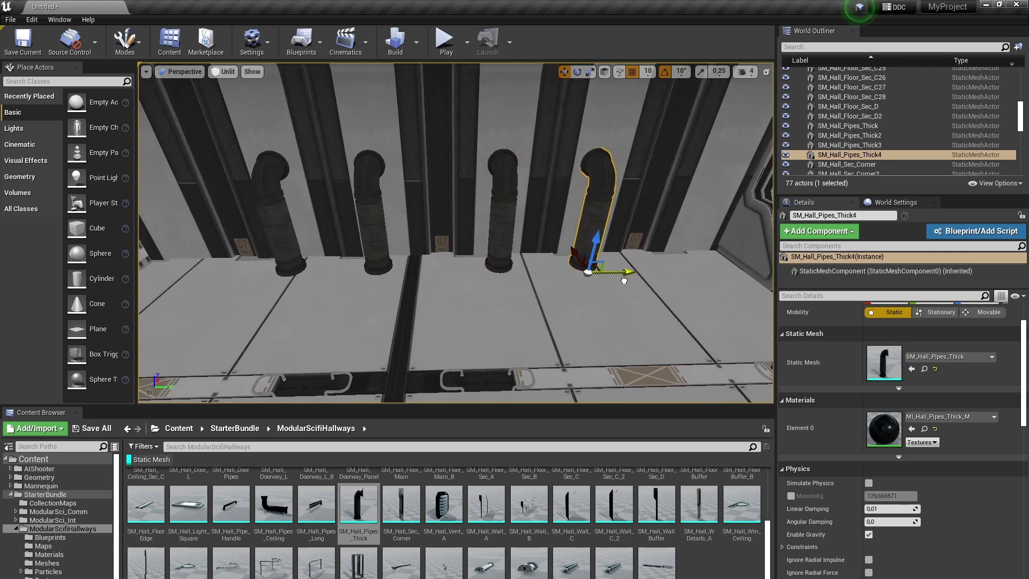
Place an SM_Hall_Pipes_Ceiling pipe between the side wall and the ceiling, above the thick pipes, and scale it down.
right_click_drag(624, 274, 343, 246)
mouse_move(608, 291)
right_mouse_down()
mouse_move(546, 287)
mouse_move(498, 321)
mouse_move(579, 284)
mouse_move(608, 291)
right_mouse_up()
right_click_drag(456, 332, 354, 262)
left_click_drag(273, 503, 366, 201)
left_click_drag(427, 219, 432, 225)
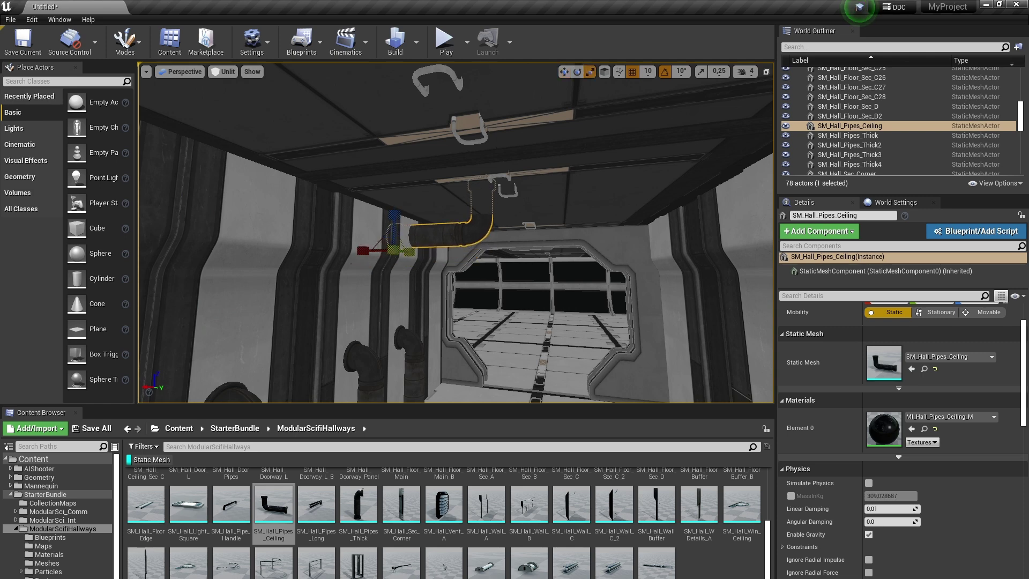
right_click_drag(379, 253, 353, 253)
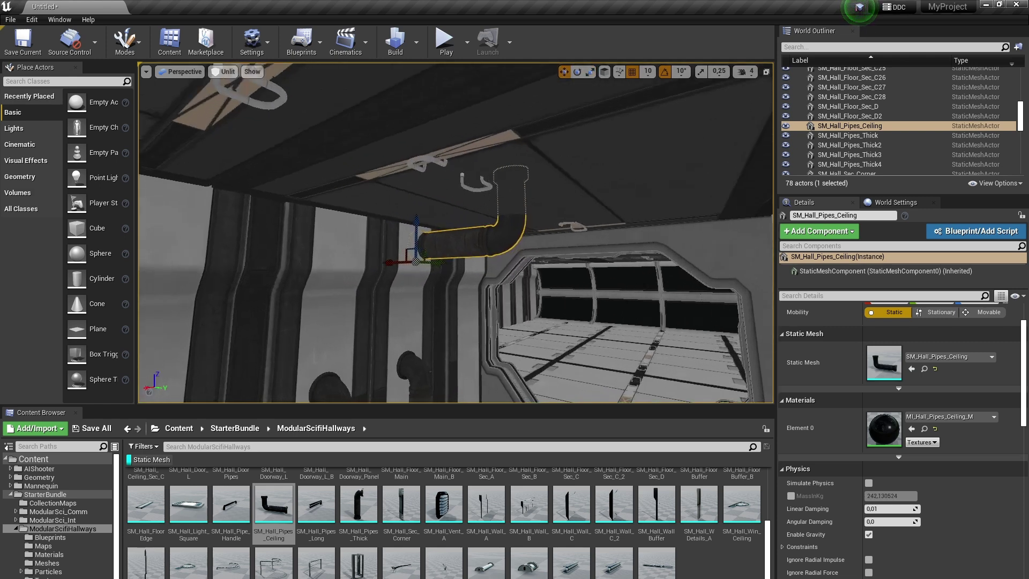
key("r")
left_click_drag(406, 228, 406, 234)
key("w")
right_click_drag(406, 235, 357, 251)
Duplicate the ceiling pipe beside itself, copy the pair farther along the wall, and adjust the position of one copy.
left_click_drag(504, 233, 419, 235, "alt")
left_click(524, 226)
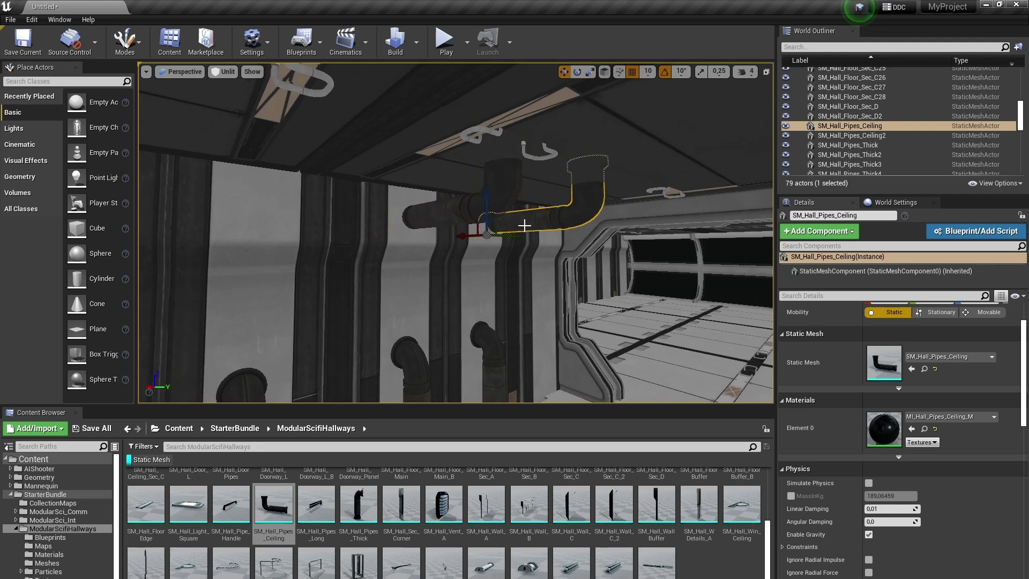
left_click(462, 213, "ctrl")
right_click_drag(462, 213, 397, 220)
left_click_drag(688, 233, 452, 241, "alt")
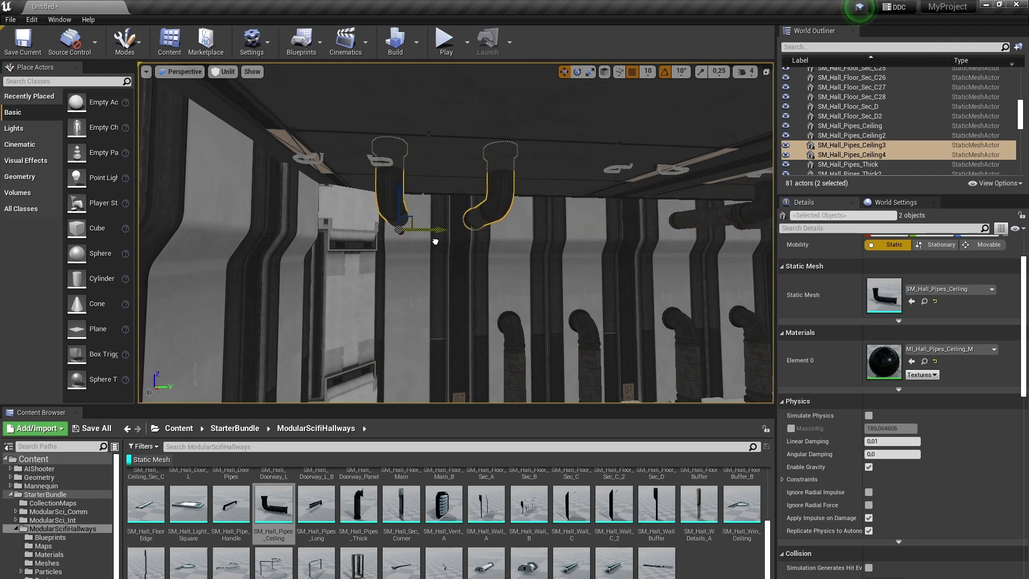
left_click(498, 230)
left_click_drag(541, 234, 536, 233)
Place an SM_Hall_Vent_A on the opposite wall, rotate it -90° around its vertical axis, and move it flush with the wall panel.
right_click_drag(536, 234, 742, 252)
right_click_drag(530, 252, 541, 252)
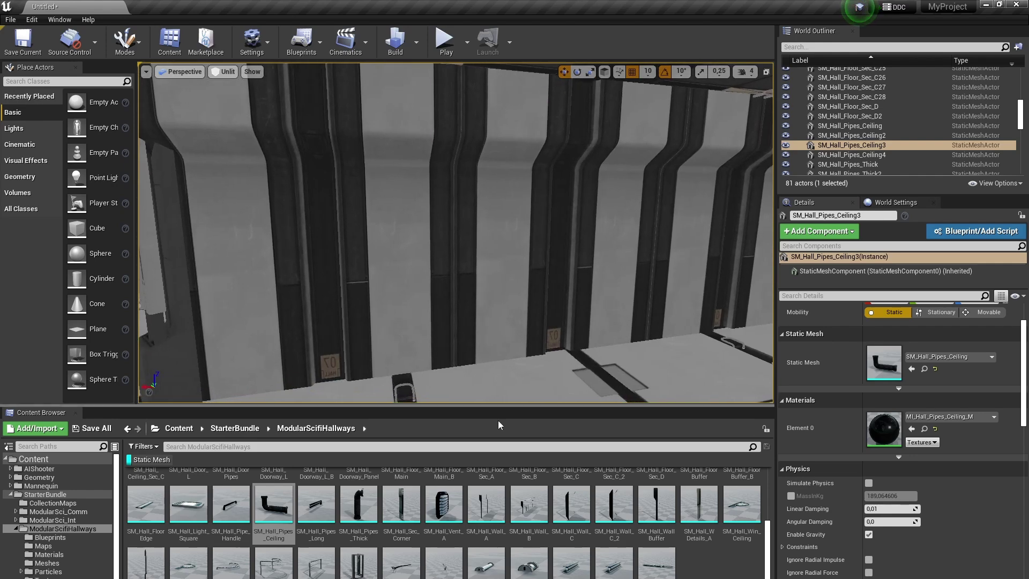
left_click_drag(443, 503, 395, 231)
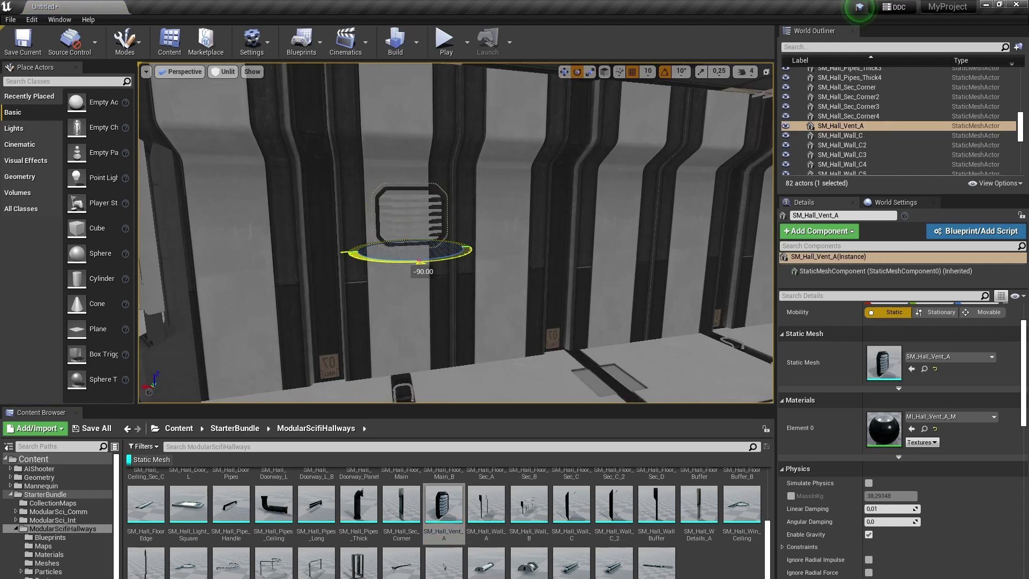
key("f")
key("w")
left_click_drag(342, 331, 310, 356)
right_click_drag(531, 189, 418, 188)
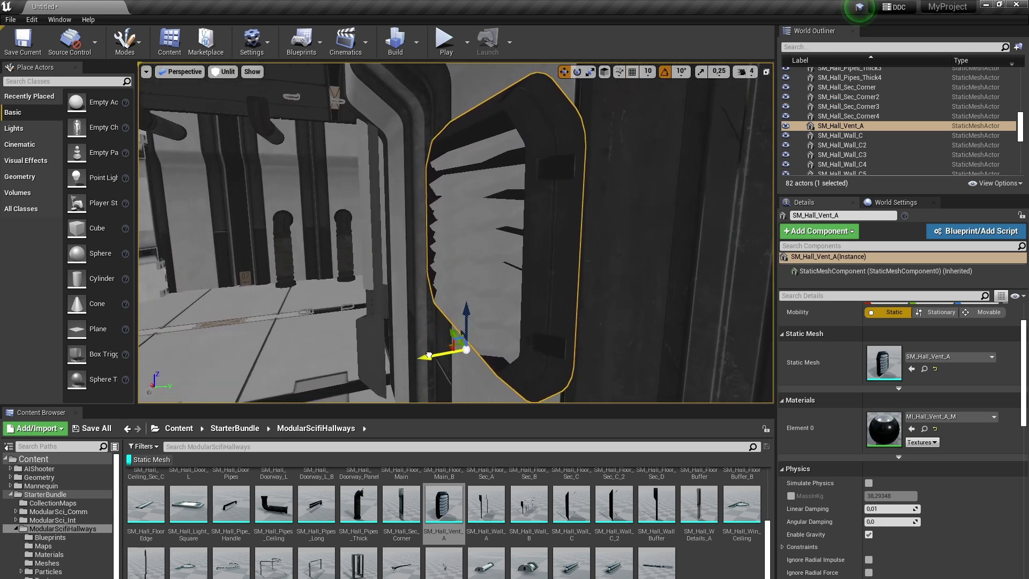
left_click_drag(429, 355, 459, 333)
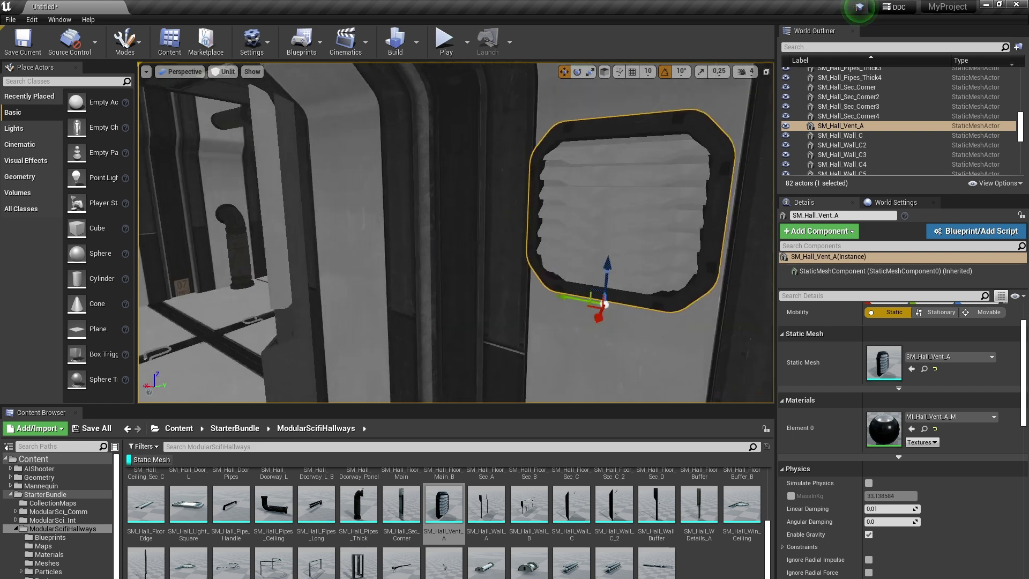
Duplicate the SM_Hall_Vent_A onto the neighbouring wall panel.
mouse_move(439, 273)
right_mouse_down()
mouse_move(490, 273)
mouse_move(455, 273)
right_mouse_up()
left_click_drag(431, 259, 588, 256, "alt")
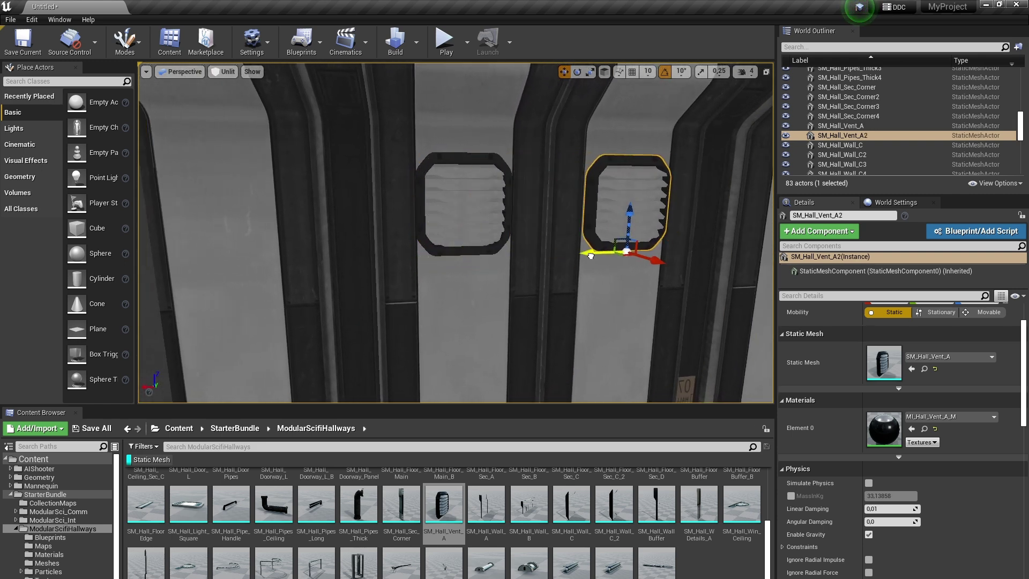
right_click_drag(596, 258, 649, 273)
left_click(597, 258)
Place an SM_Crate_A and an SM_Crate_A2 on the floor along the side wall.
right_click_drag(557, 268, 568, 290)
scroll(308, 521, "up", 3)
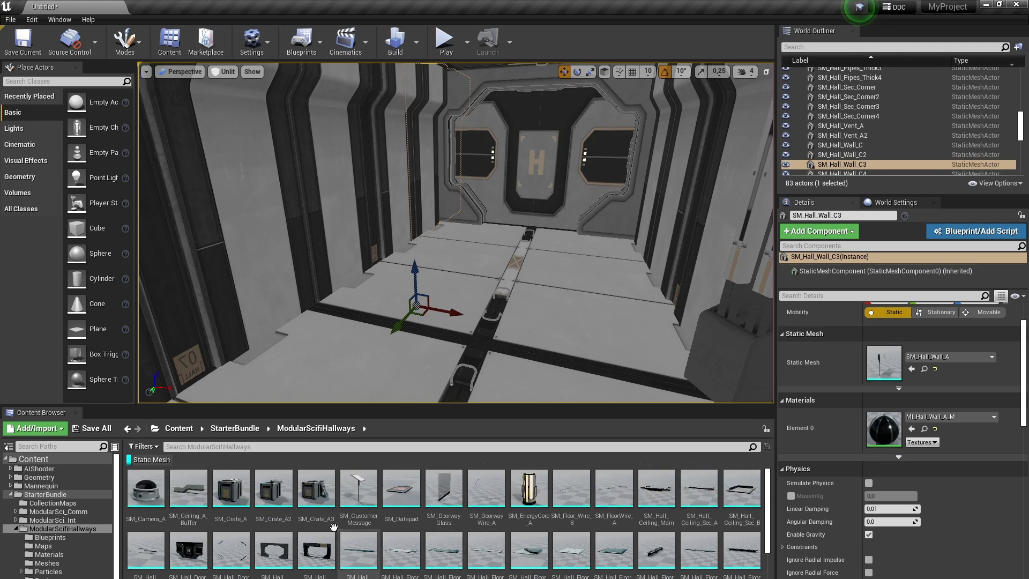
left_click_drag(238, 504, 308, 375)
key("e")
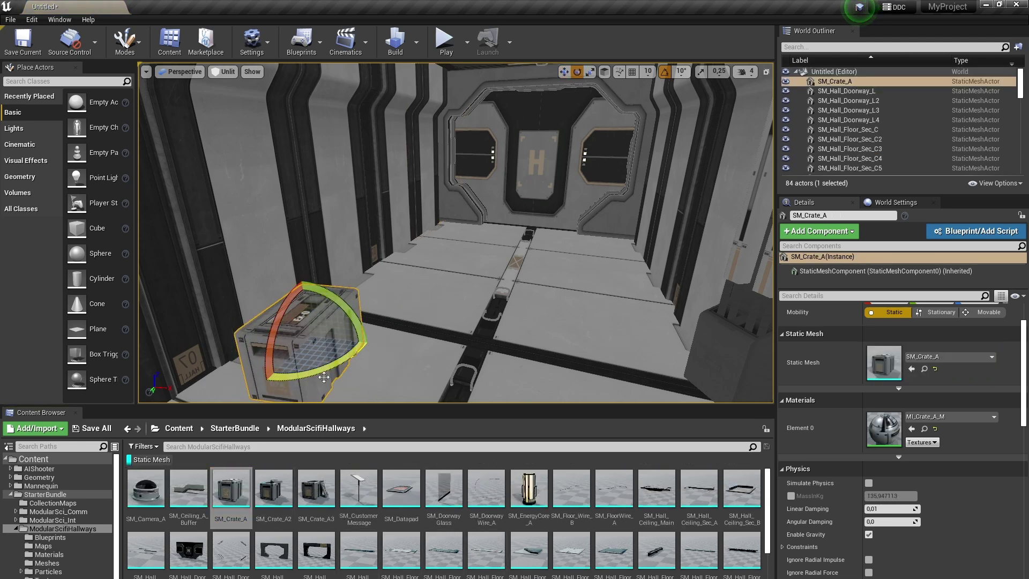
left_click_drag(273, 489, 397, 294)
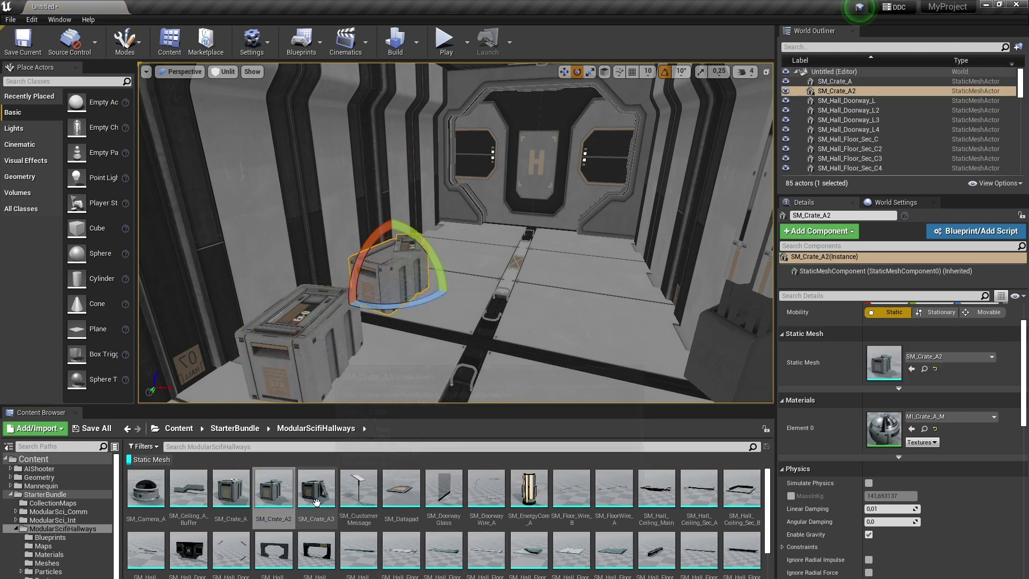
Place an SM_Crate_A3 and another SM_Crate_A2 on the hallway floor.
left_click_drag(317, 488, 572, 312)
right_click_drag(549, 354, 611, 359)
right_click_drag(585, 298, 585, 299)
left_click_drag(278, 502, 423, 322)
right_click_drag(423, 322, 423, 321)
Lay an SM_FloorWire_A and an SM_Floor_Wire_B on the floor, rotating the second wire around its vertical axis.
left_click_drag(609, 490, 461, 353)
left_click(462, 356)
left_click_drag(570, 488, 323, 333)
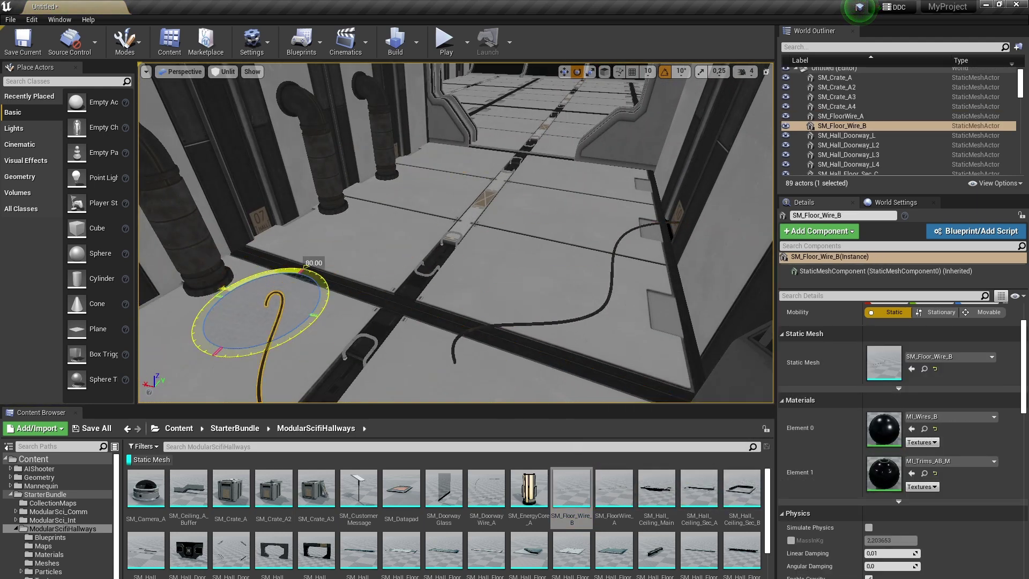
left_click_drag(312, 271, 327, 284)
right_click_drag(327, 284, 327, 284)
Try an SM_Hall_Floor_Main_B piece on the floor near the crates and delete it.
scroll(468, 541, "down", 3)
left_click(459, 378)
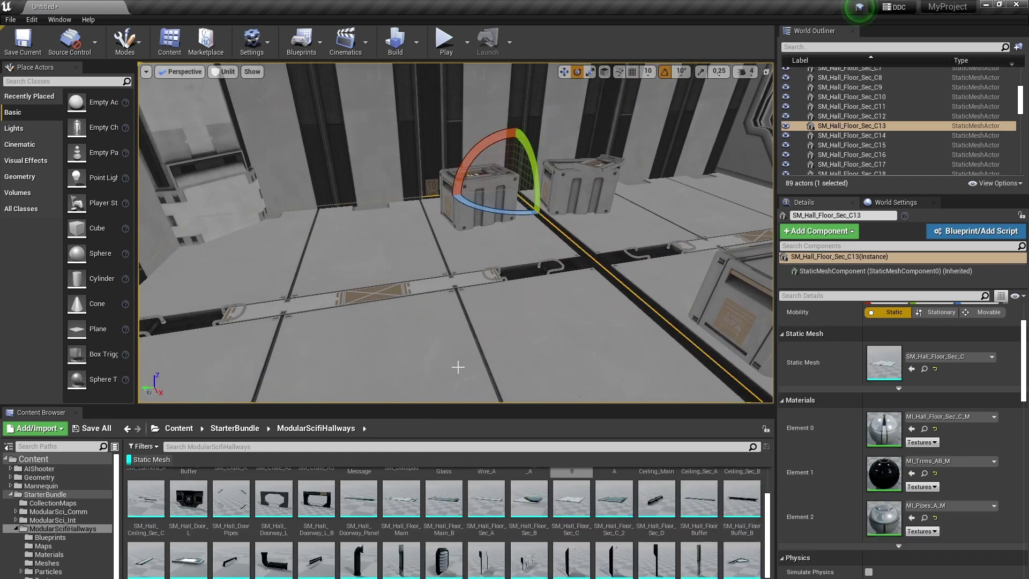
left_click_drag(443, 498, 467, 354)
key("Delete")
Place an SM_Hall_Floor_Sec_B piece on the floor beside the wall, next to the crate.
left_click_drag(529, 500, 396, 267)
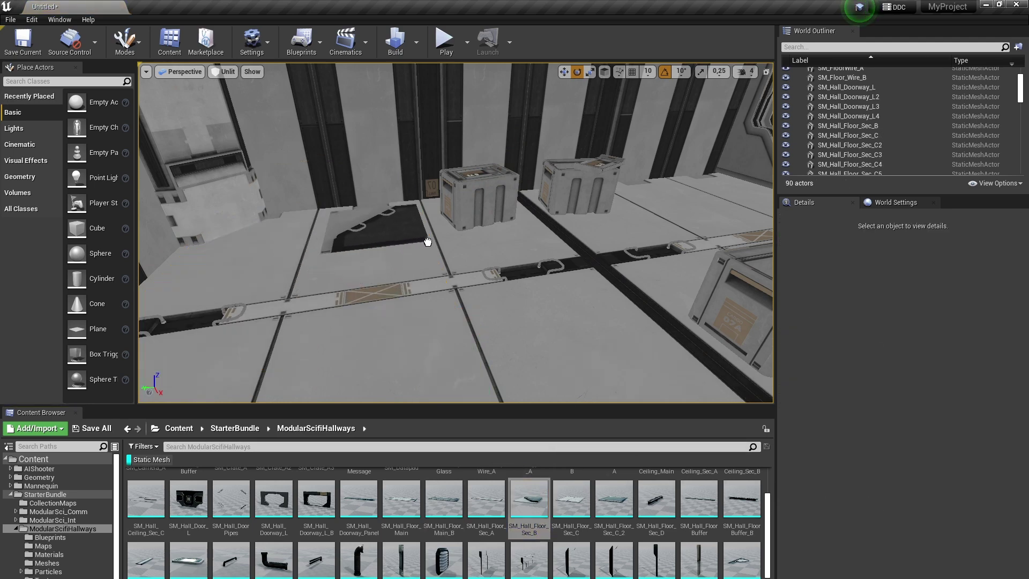
left_click_drag(425, 235, 424, 235)
Try an SM_Hall_Floor_Sec_C_2 piece on the hallway floor and delete it.
right_click_drag(423, 236, 493, 238)
left_click_drag(612, 505, 434, 273)
key("Delete")
Place an SM_Hall_Floor_Sec_D strip on the floor and move it along the base of the side wall.
left_click_drag(654, 500, 493, 282)
left_click_drag(416, 289, 416, 293)
left_click_drag(416, 320, 471, 316)
left_click_drag(413, 265, 513, 217)
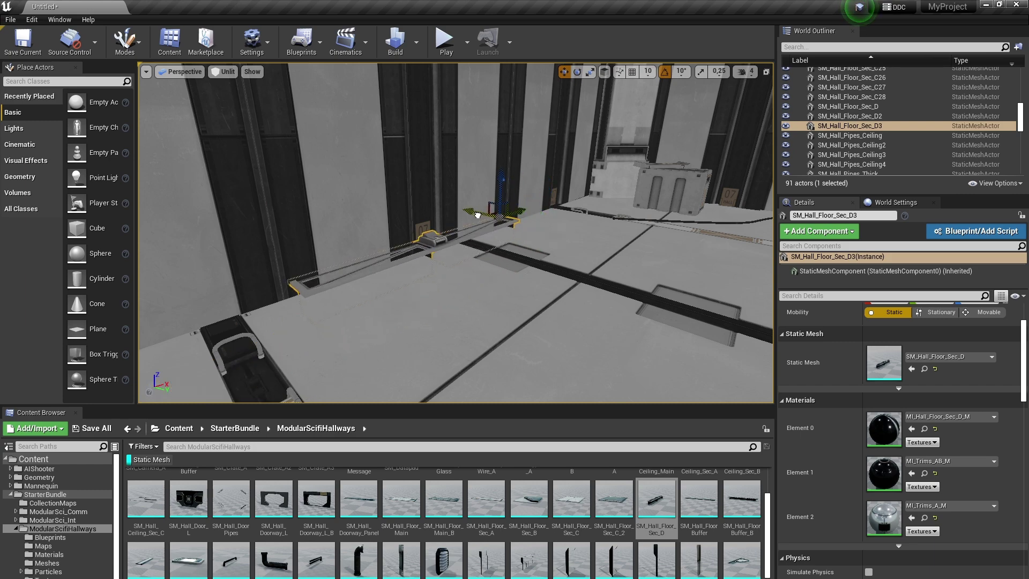
left_click(499, 253)
Place an SM_Crate_A2 on the floor near the doorway and rotate it around its vertical axis.
key("s")
right_click_drag(498, 252, 455, 254)
key("w")
scroll(291, 541, "up", 2)
left_click_drag(274, 490, 397, 304)
key("e")
right_click_drag(397, 304, 416, 303)
left_click_drag(375, 327, 397, 326)
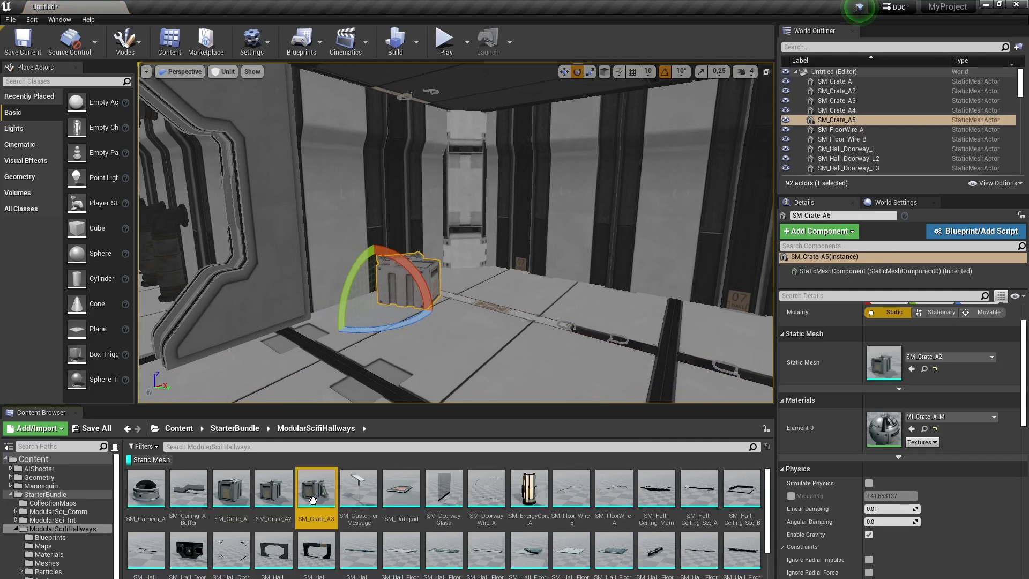
Place an SM_Crate_A3 and an SM_Crate_A on the floor beside the crate near the doorway.
left_click_drag(318, 493, 474, 268)
left_click_drag(231, 490, 465, 327)
Place an SM_Camera_A on the ceiling above the corner and rotate it 180° so it hangs downward.
mouse_move(465, 327)
right_mouse_down()
mouse_move(465, 300)
mouse_move(465, 327)
right_mouse_up()
key("w")
left_click_drag(129, 495, 479, 153)
left_click_drag(538, 139, 533, 171)
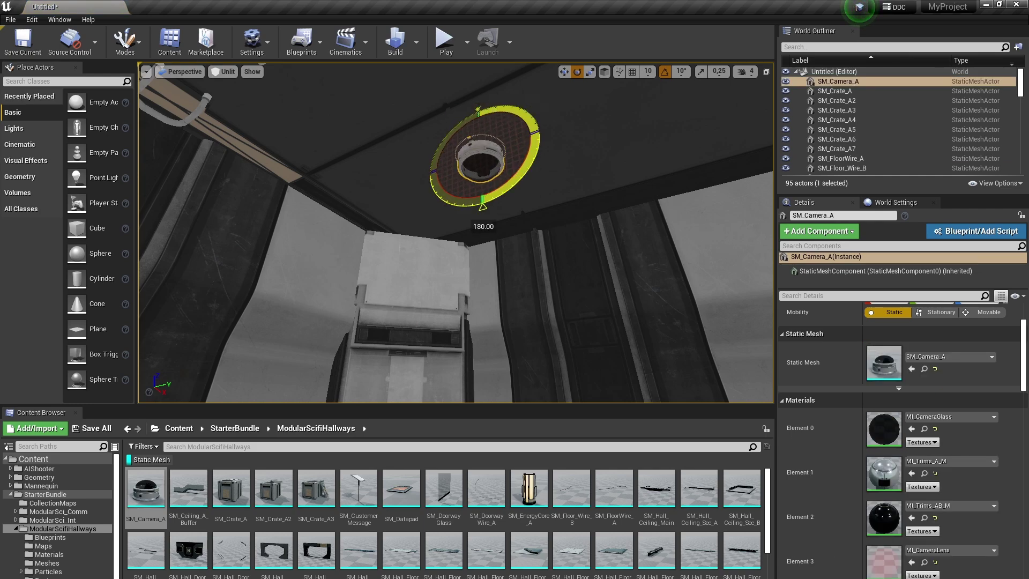
Place an SM_Crate_A on the floor near the back wall of the windowed room.
key("s")
right_click_drag(480, 215, 724, 295)
right_click_drag(294, 367, 313, 404)
key("s")
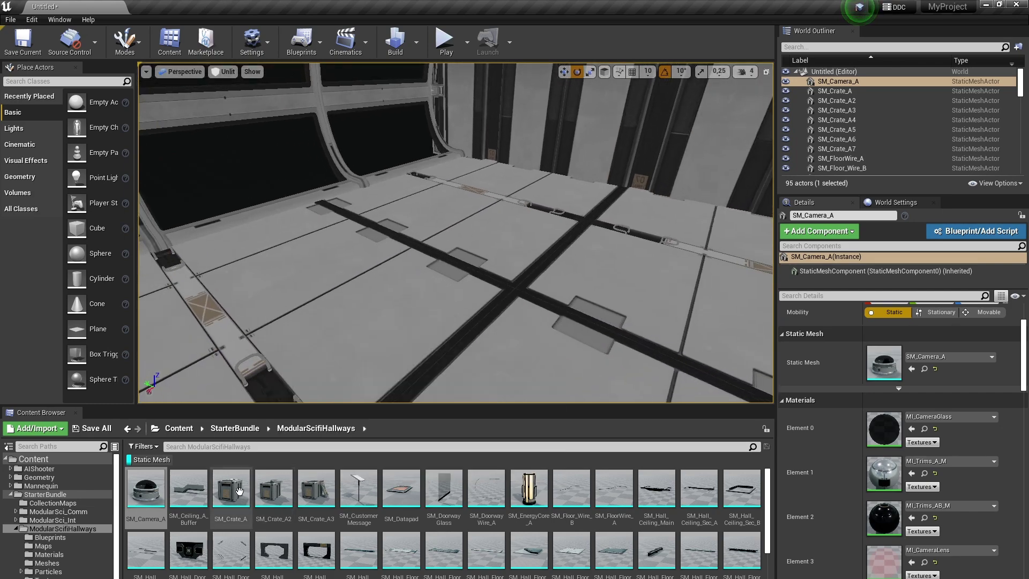
left_click_drag(237, 491, 483, 172)
Place an SM_EnergyCore_A on the floor and duplicate it twice to form a row along the wall.
right_click_drag(485, 174, 568, 126)
left_click_drag(531, 486, 449, 281)
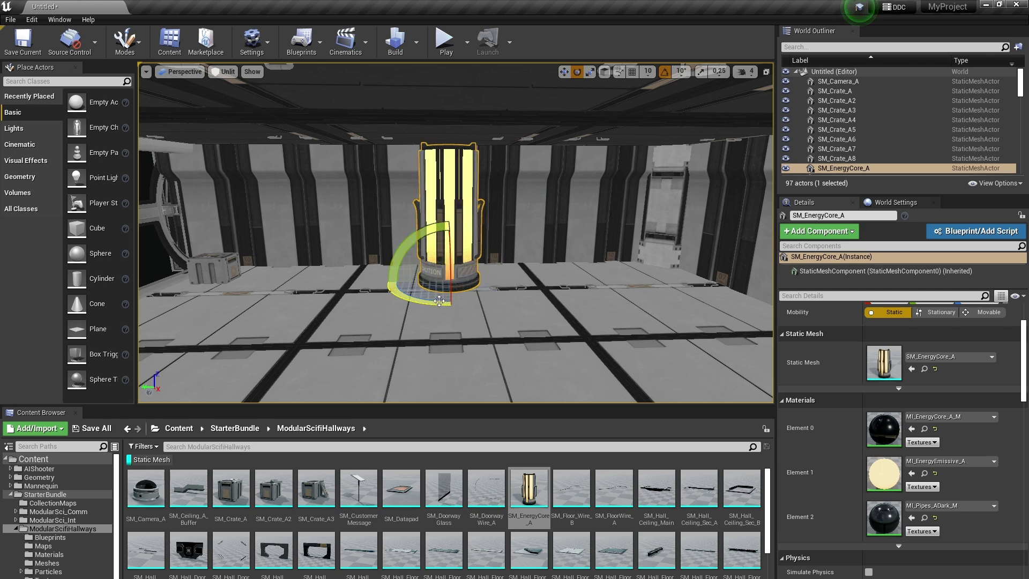
key("f")
key("w")
left_click_drag(494, 303, 703, 307, "alt")
right_click_drag(702, 307, 761, 311)
mouse_move(631, 277)
right_mouse_down()
mouse_move(740, 274)
mouse_move(631, 277)
right_mouse_up()
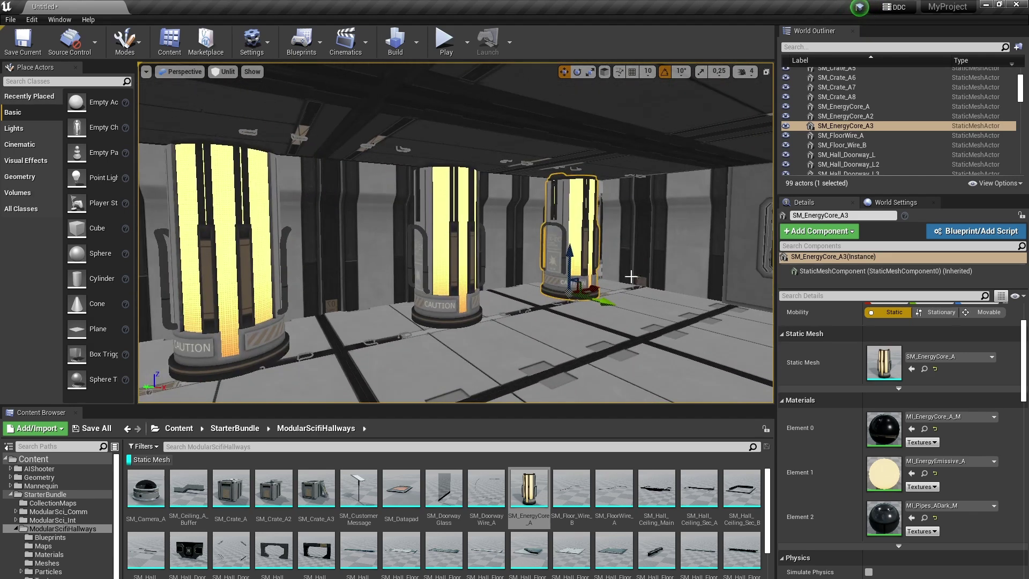
Select all three energy cores and scale their height down slightly.
left_click(468, 277, "ctrl")
left_click(247, 293, "ctrl")
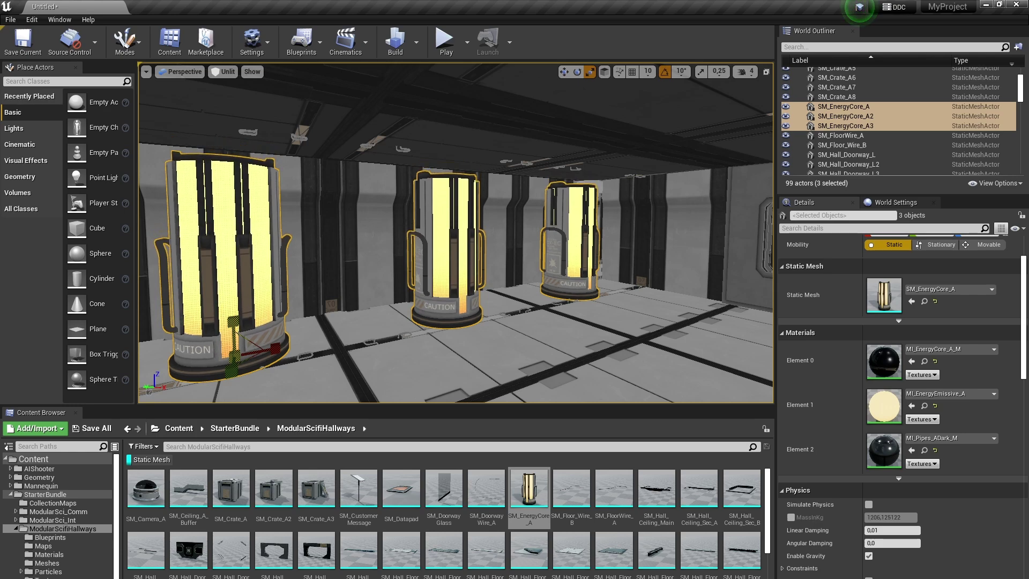
left_click(514, 345)
Place an SM_Light_A mesh on the central floor strip in front of the octagonal doorway.
right_click_drag(514, 345, 196, 350)
scroll(459, 532, "down", 1)
scroll(509, 509, "down", 2)
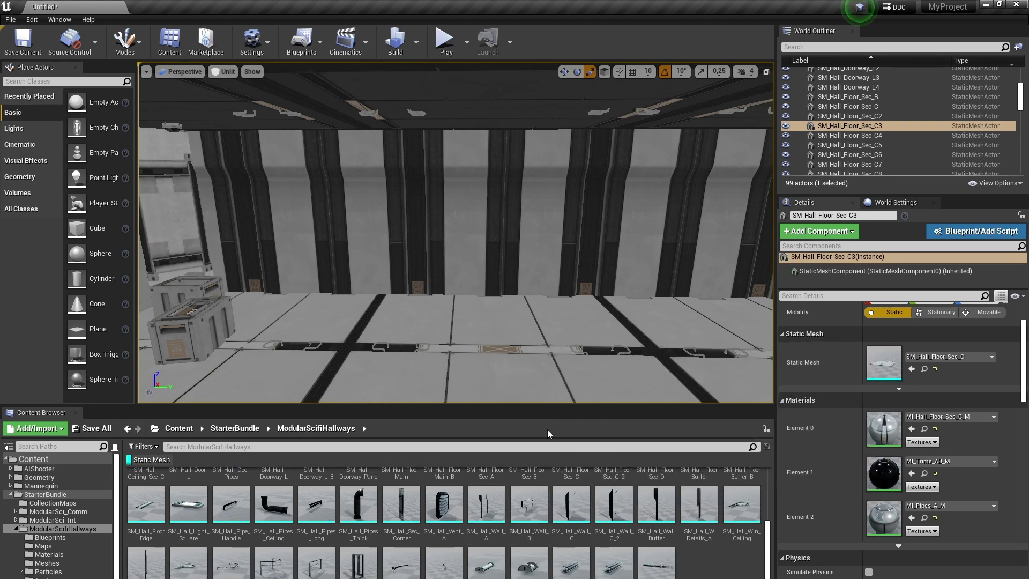
left_click_drag(544, 371, 673, 397)
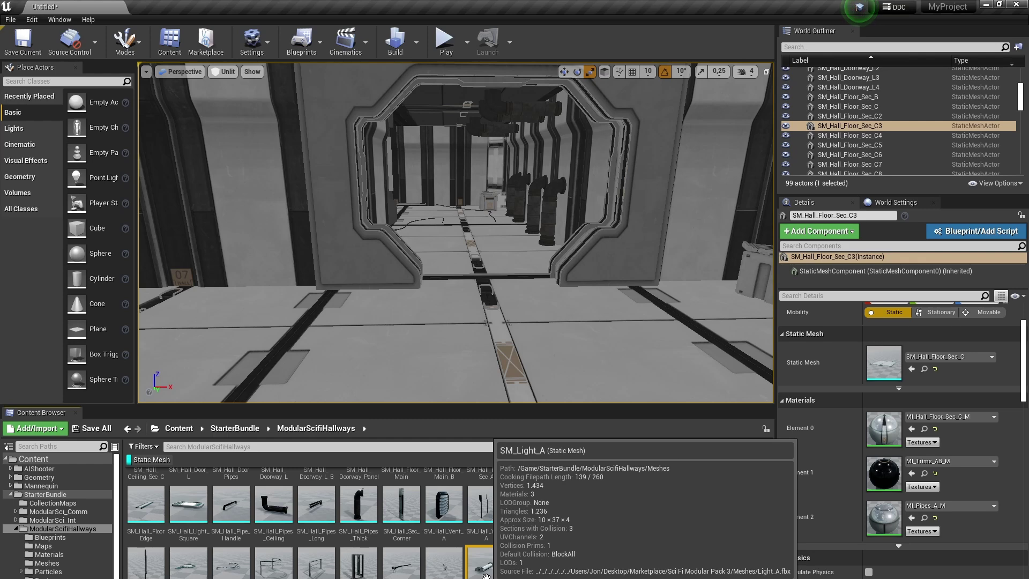
left_click_drag(485, 575, 509, 367)
key("f")
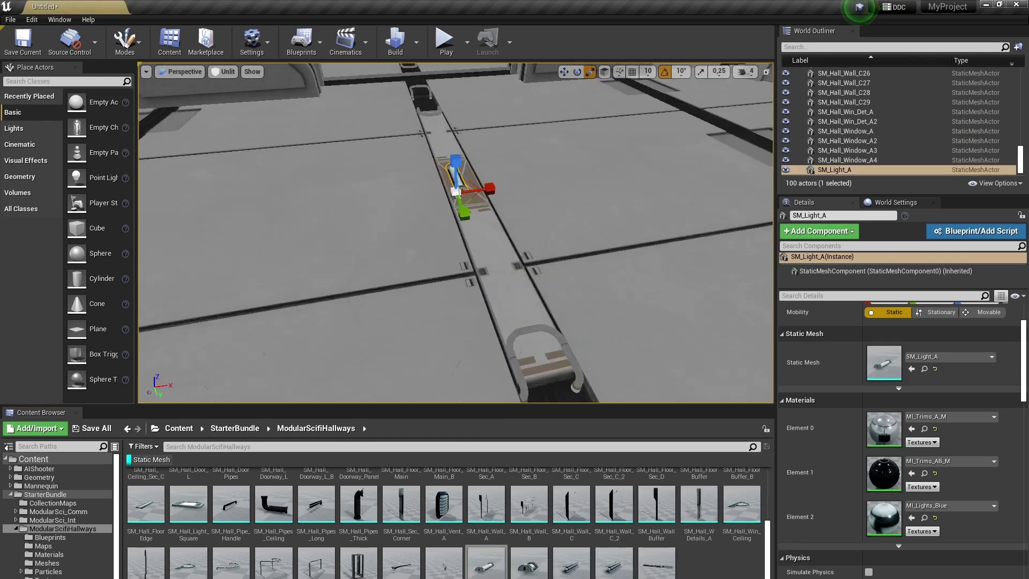
left_click_drag(467, 215, 494, 216)
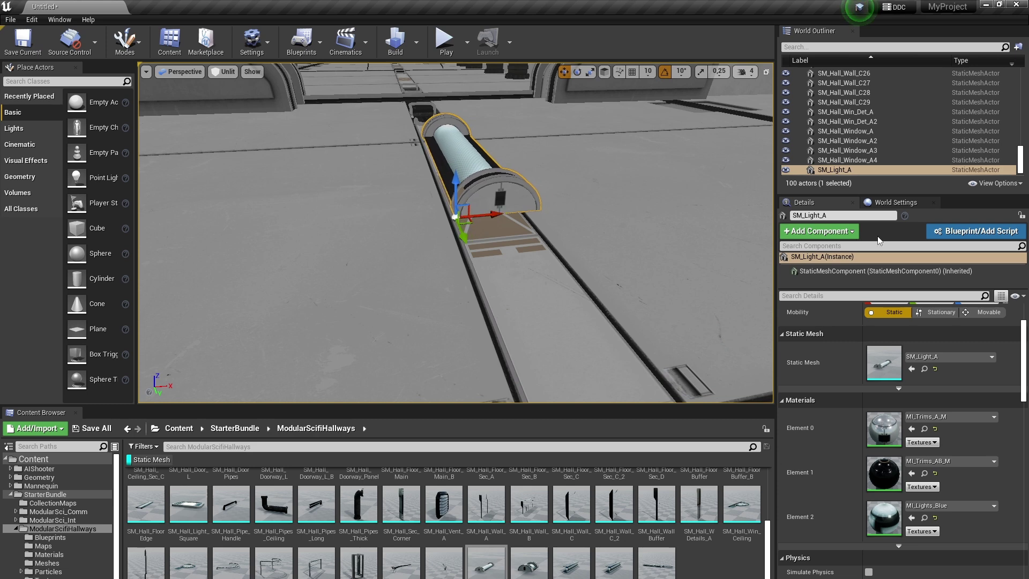
Create a New Subclass blueprint named BP_Light from the light mesh, with StaticMeshActor as parent class.
left_click(938, 236)
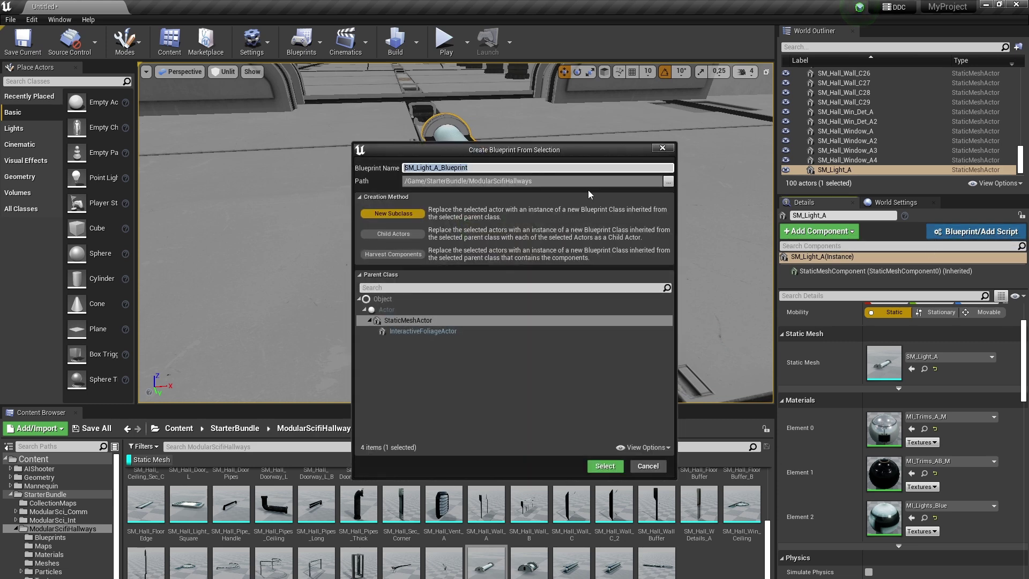
type("BP_Light")
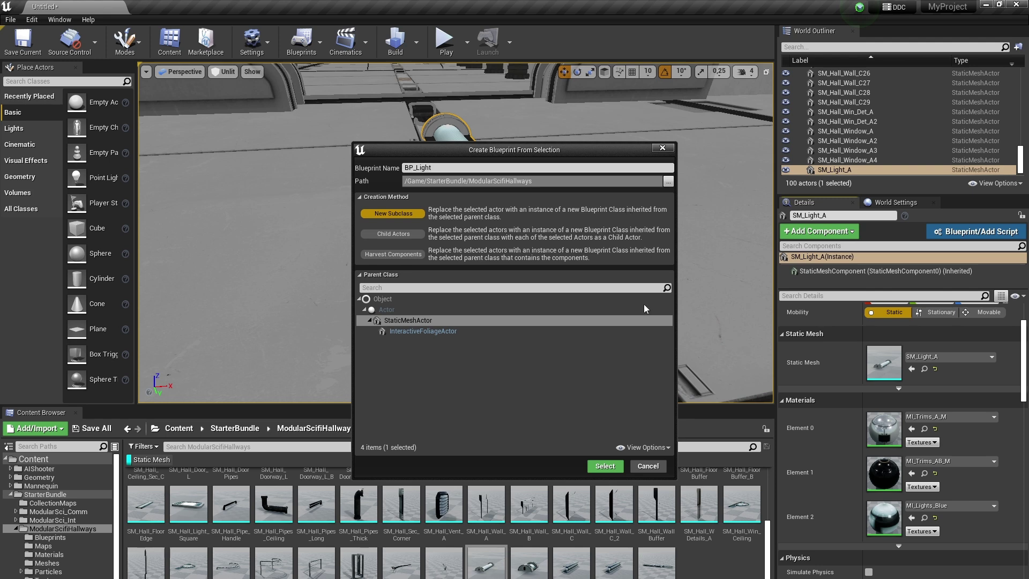
left_click(605, 466)
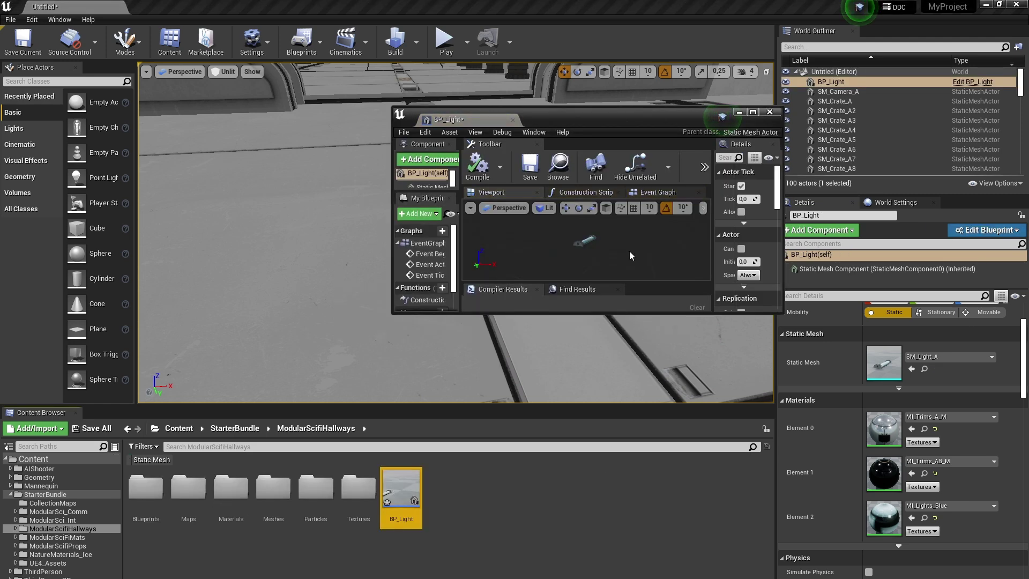
Add a Point Light component to BP_Light and position it centred just above the light tube.
double_click(642, 115)
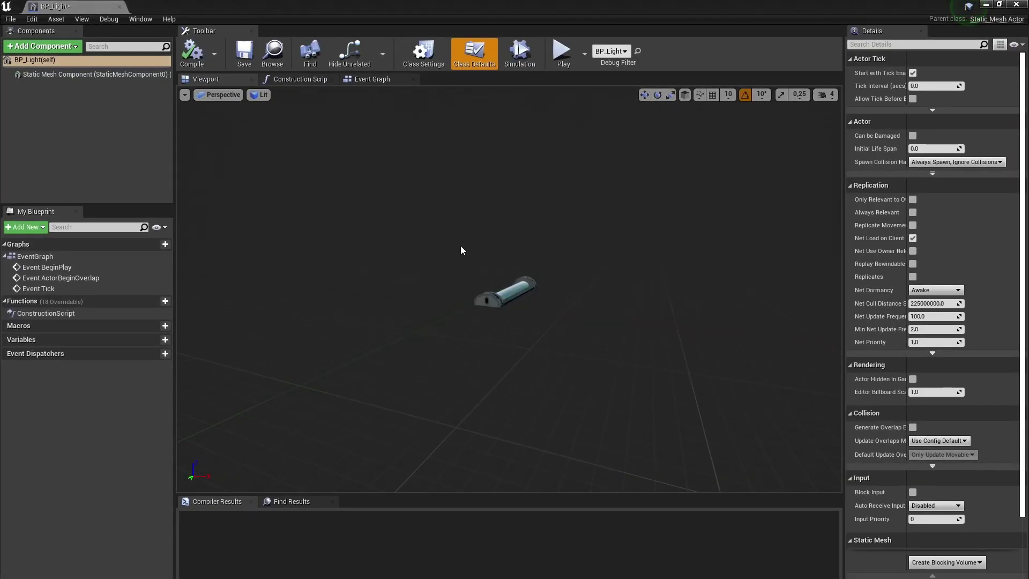
mouse_move(454, 261)
right_mouse_down()
mouse_move(461, 256)
mouse_move(459, 279)
right_mouse_up()
key("w")
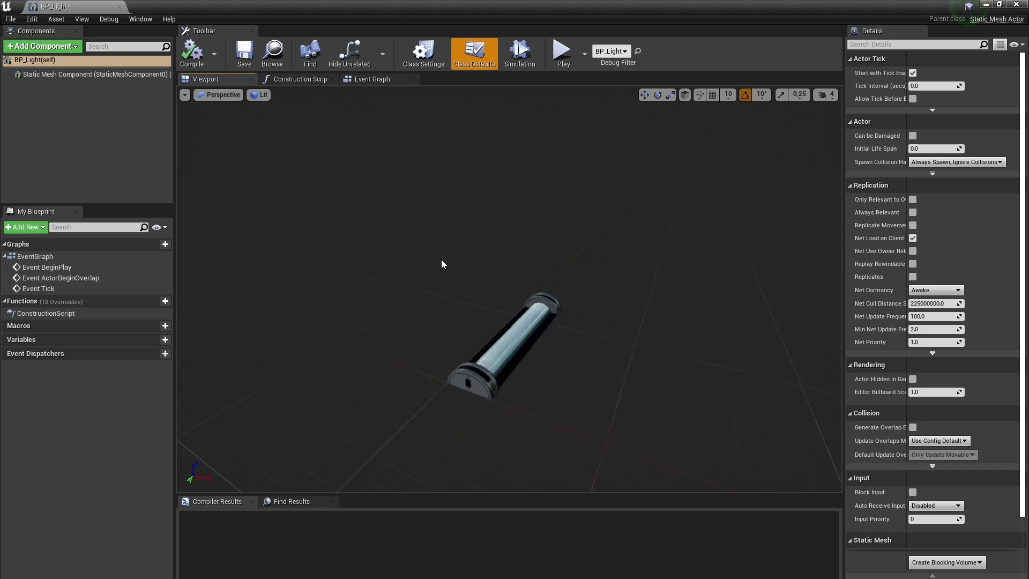
left_click(69, 47)
left_click(67, 145)
left_click_drag(422, 408, 480, 354)
left_click_drag(538, 344, 504, 363)
left_click_drag(510, 321, 495, 247)
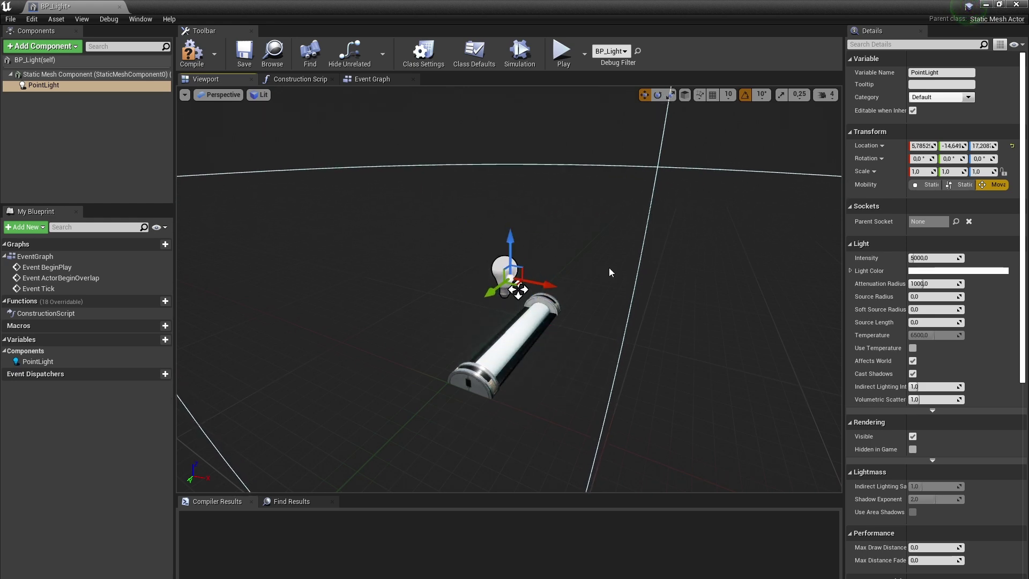
Set the point light's colour to pale blue, hex sRGB EAEAFFFF, and compile the blueprint before closing it.
left_click(936, 273)
left_click_drag(763, 362, 762, 354)
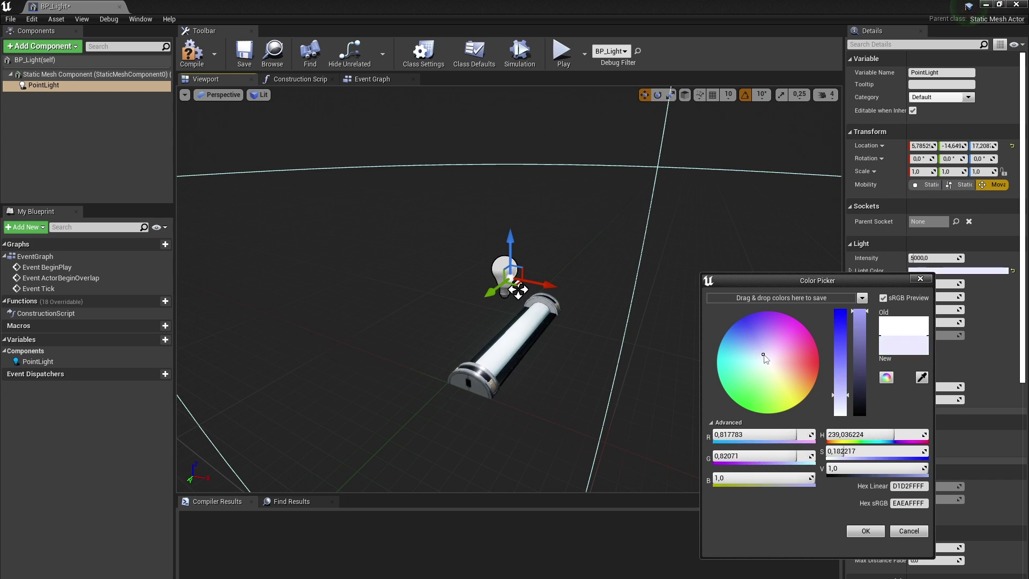
left_click(865, 531)
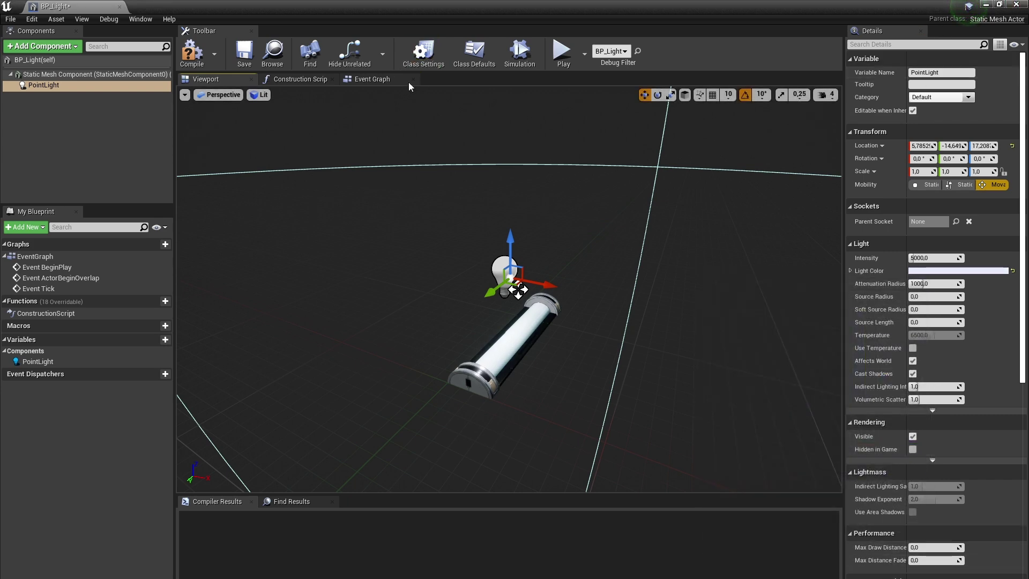
left_click(191, 52)
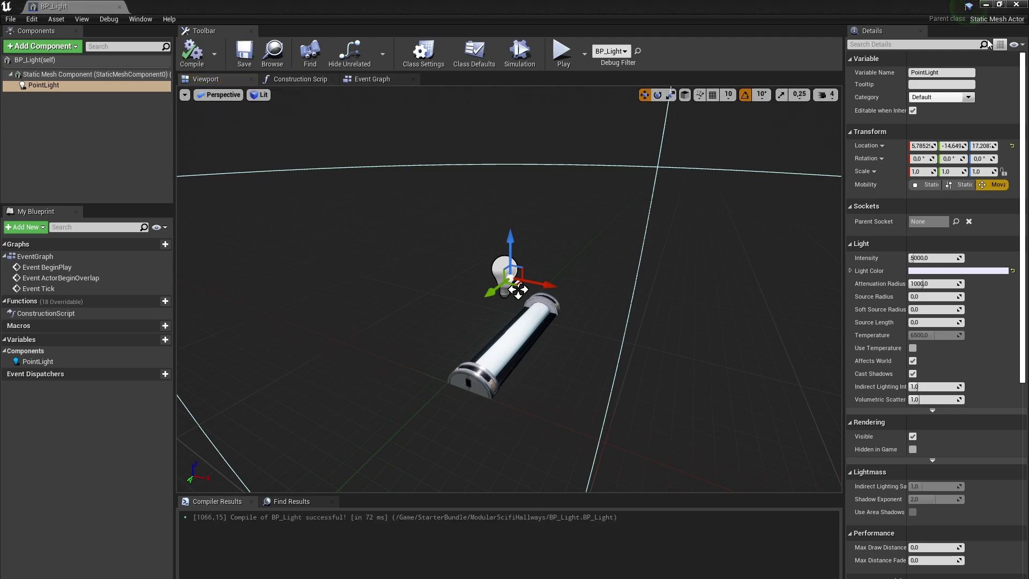
left_click(1016, 4)
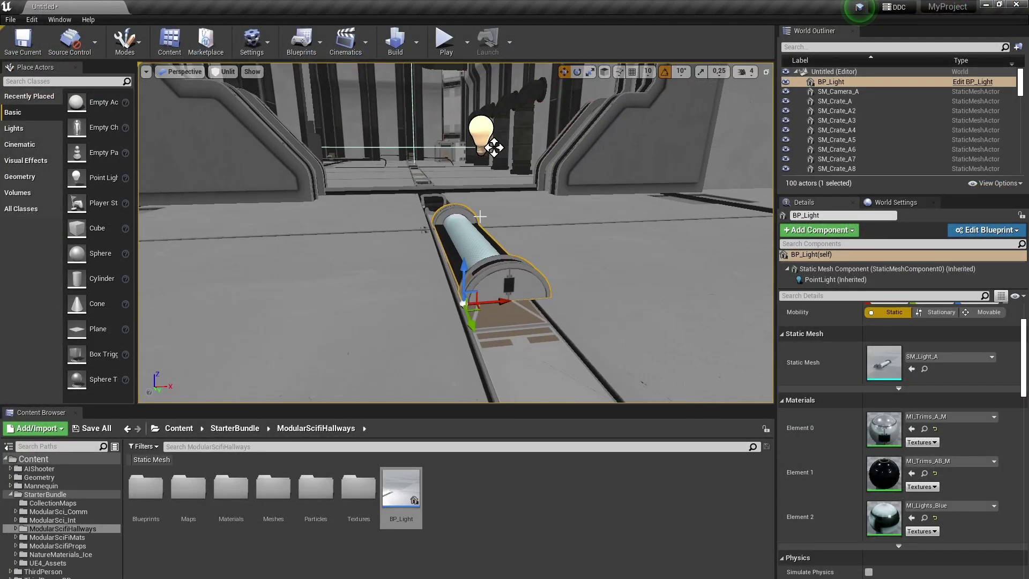
Delete the BP_Light from the floor and place a BP_Light on the hallway ceiling, turned to face downward.
key("Delete")
mouse_move(503, 236)
right_mouse_down()
mouse_move(496, 211)
mouse_move(354, 215)
mouse_move(501, 231)
right_mouse_up()
key("w")
left_click_drag(400, 487, 438, 175)
key("e")
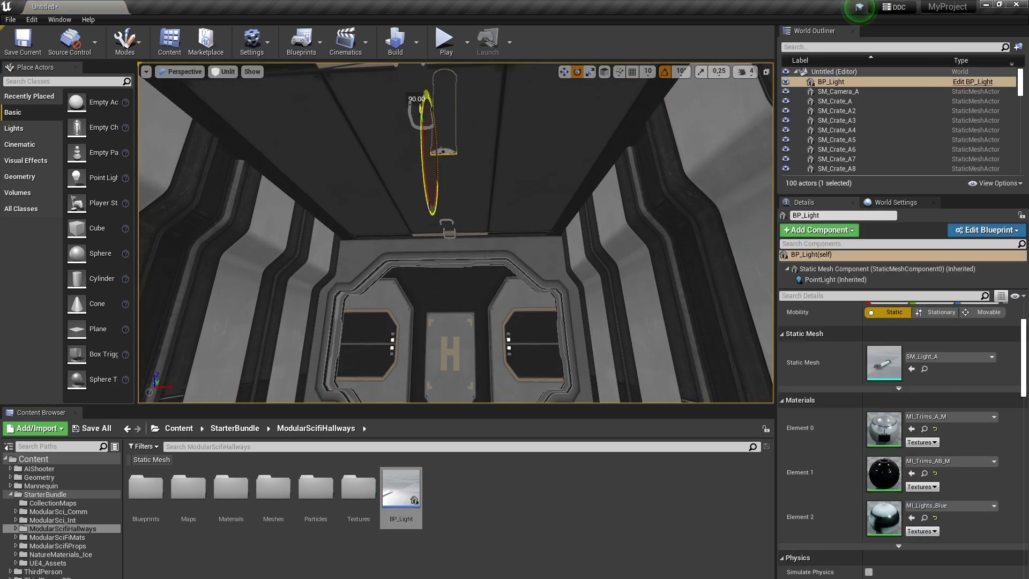
Shift the ceiling BP_Light to the middle of its ceiling panel.
key("d")
right_click_drag(432, 166, 300, 148)
key("w")
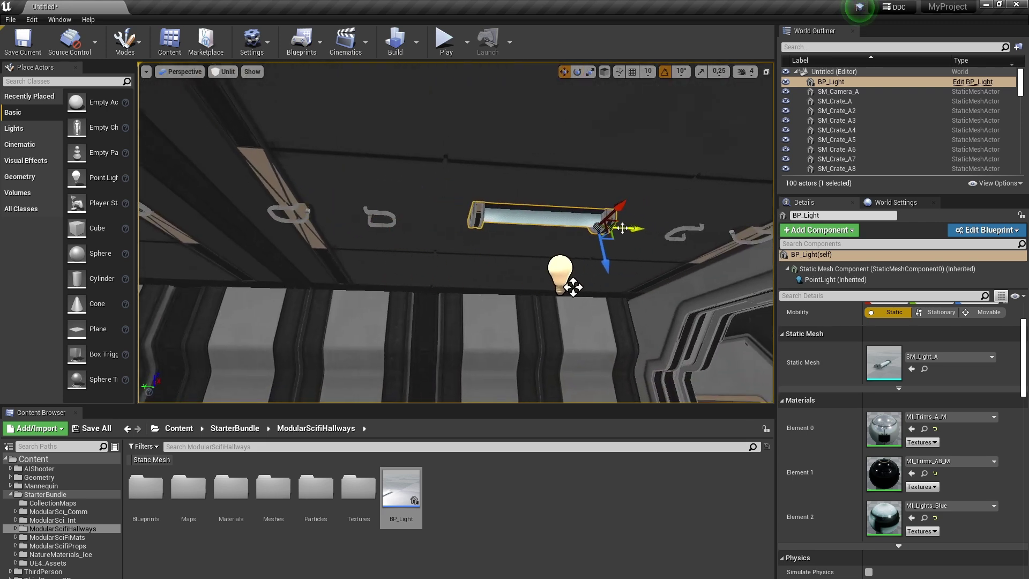
key("a")
right_click_drag(622, 229, 742, 221)
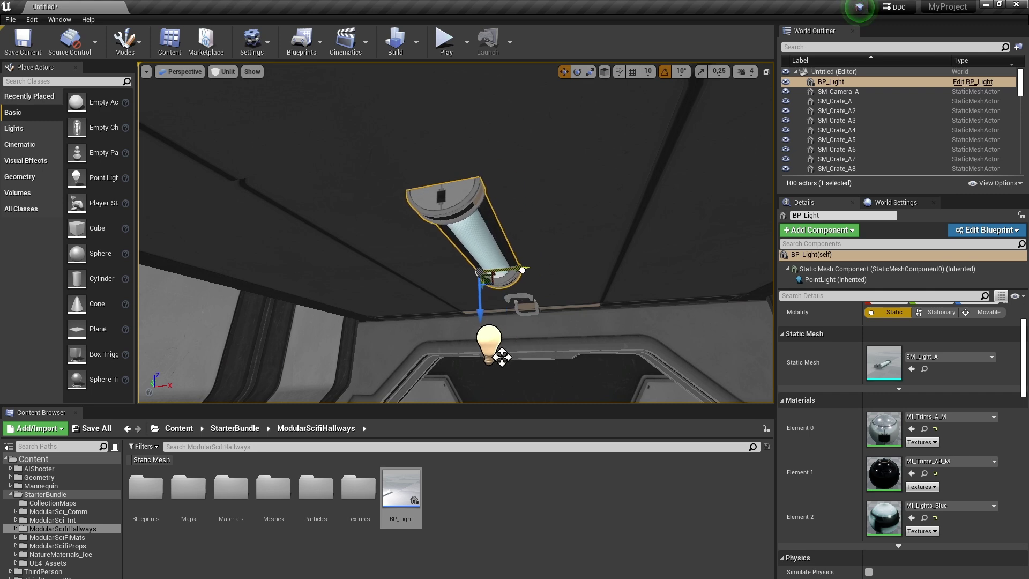
left_click_drag(521, 270, 496, 284, "alt")
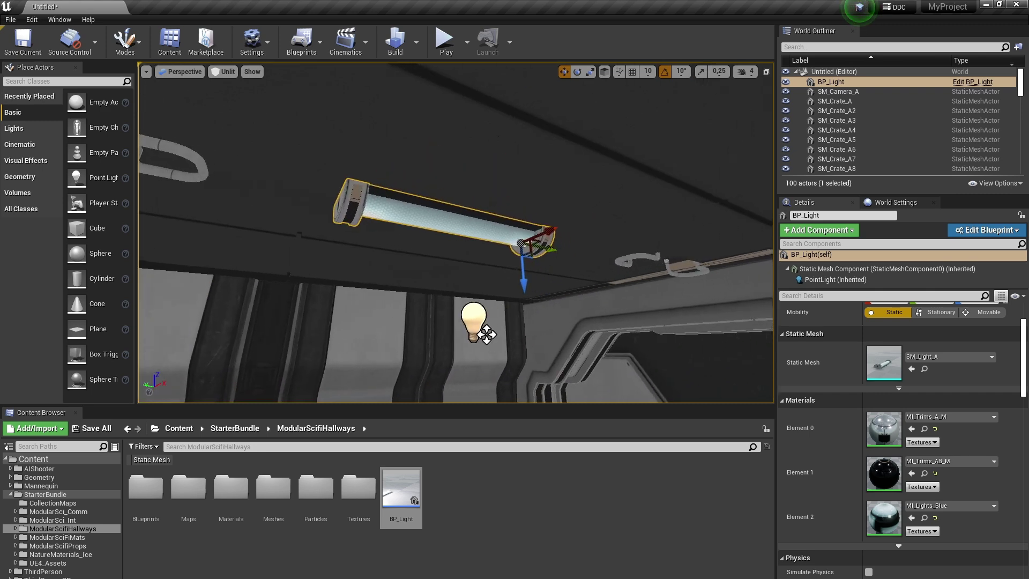
Duplicate the ceiling BP_Light to another section of the hallway ceiling.
key("a")
right_click_drag(486, 334, 351, 222)
key("s")
key("w")
left_click_drag(351, 223, 316, 204, "alt")
left_click_drag(451, 195, 455, 194, "alt")
Duplicate the new light to the ceiling by the wall vents and rotate the copy 90° around its vertical axis.
key("w")
right_click_drag(455, 194, 289, 225)
key("w")
right_click_drag(455, 214, 333, 119)
key("d")
right_click_drag(625, 202, 579, 236)
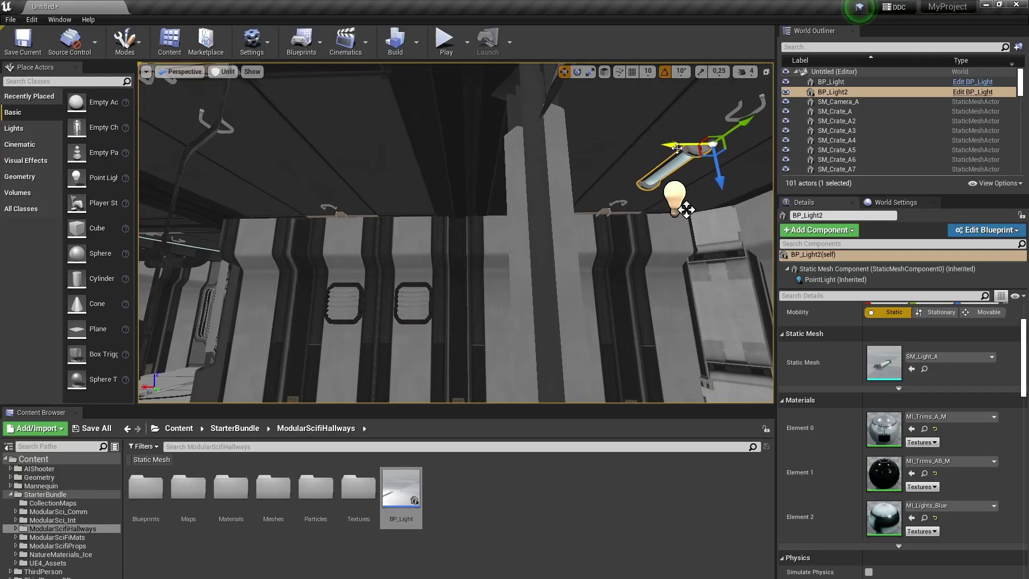
left_click_drag(676, 145, 290, 177, "alt")
key("a")
mouse_move(317, 185)
right_mouse_down()
mouse_move(300, 188)
mouse_move(318, 185)
right_mouse_up()
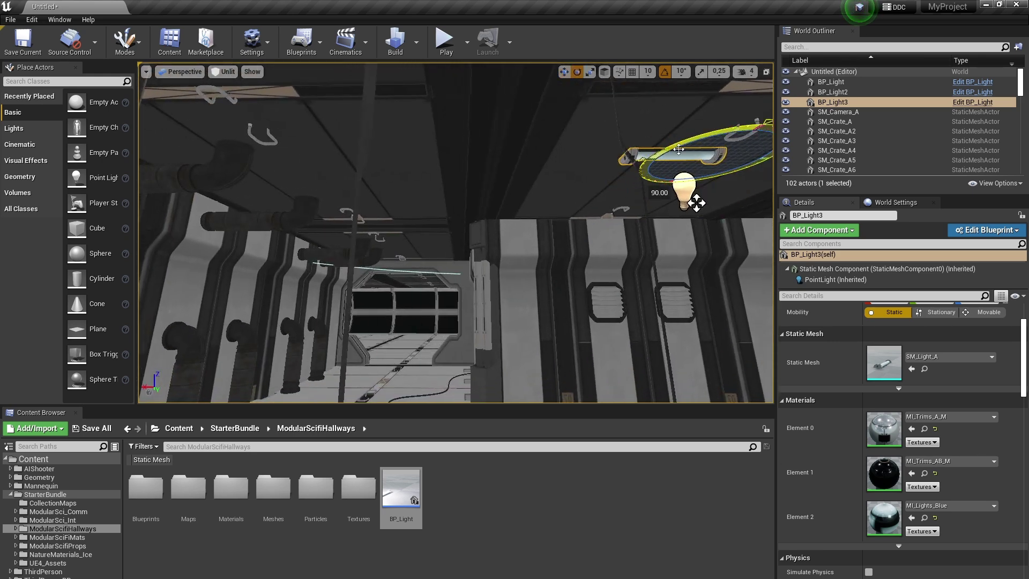
Centre the rotated light on the ceiling panel between the hallway walls.
key("w")
key("a")
right_click_drag(674, 149, 737, 150)
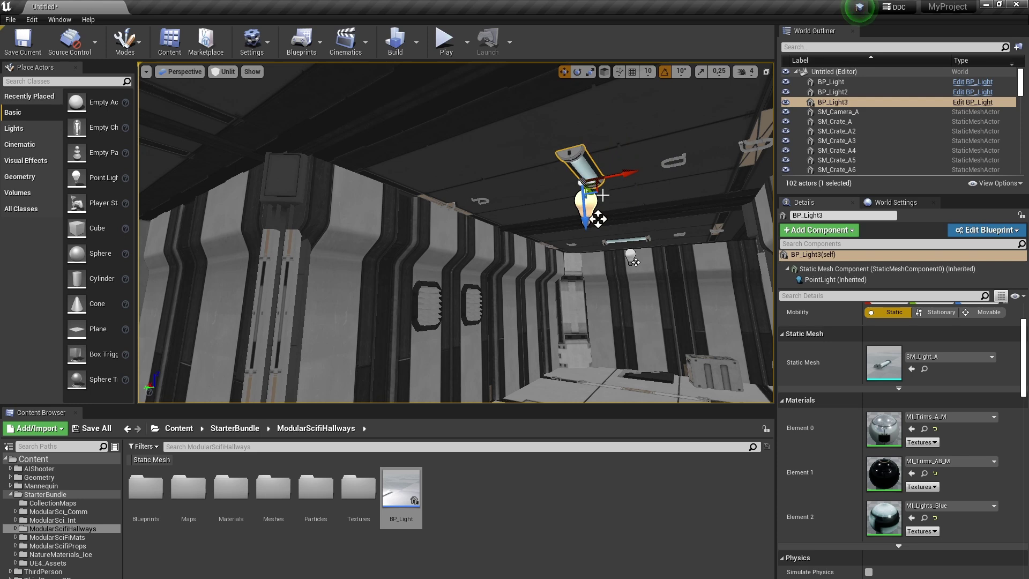
key("d")
right_click_drag(599, 197, 439, 165)
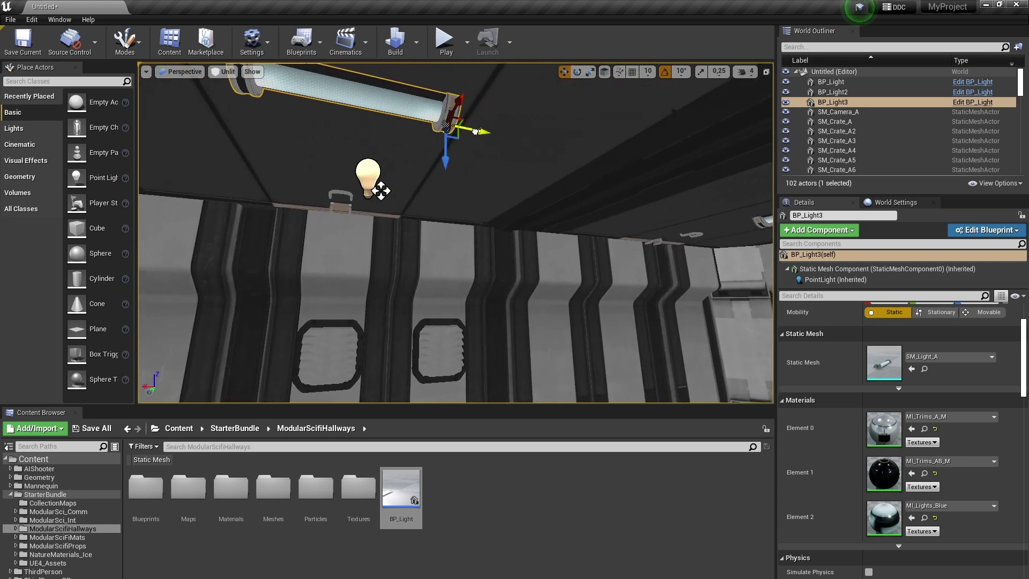
key("a")
right_click_drag(475, 132, 600, 134)
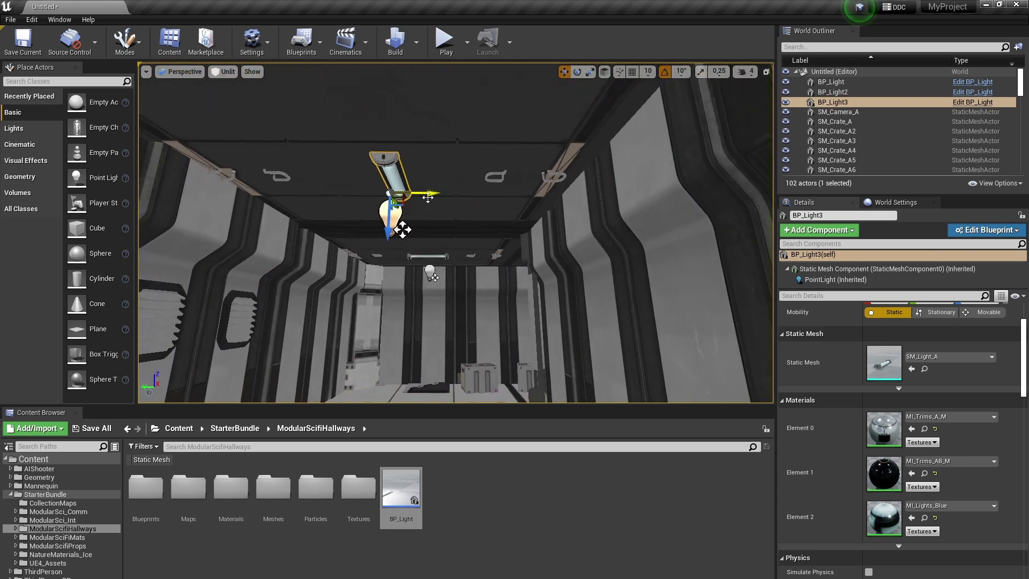
Rotate the ceiling light above the crates around its vertical axis.
right_click_drag(429, 200, 428, 235)
left_click(445, 158)
key("e")
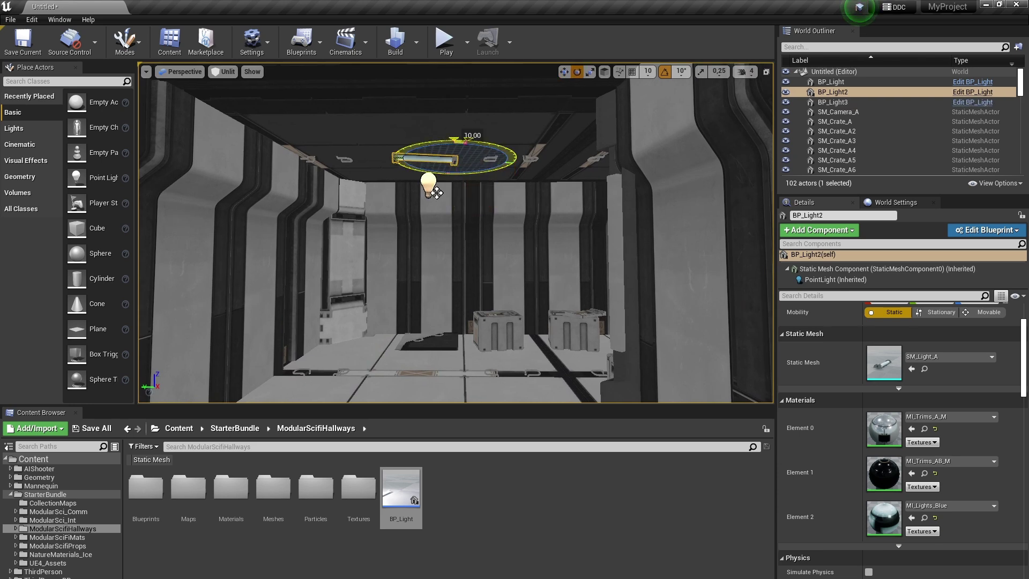
Duplicate the ceiling light near the wall vents to the ceiling of the pipe-lined hallway.
key("d")
right_click_drag(439, 166, 267, 147)
right_click_drag(596, 196, 669, 215)
left_click(538, 149)
key("w")
right_click_drag(538, 149, 461, 166)
key("s")
left_click_drag(731, 217, 699, 217, "alt")
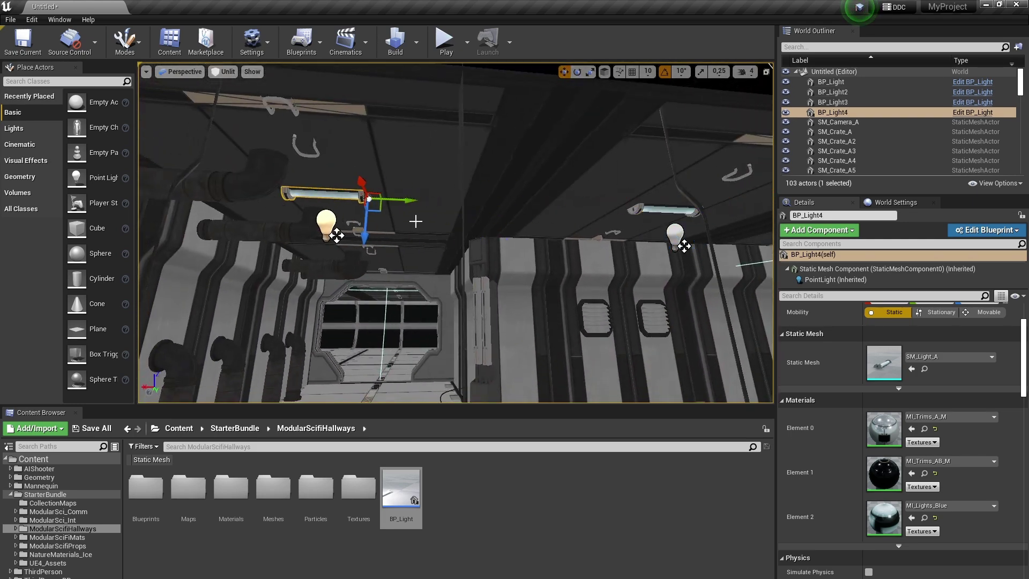
Duplicate the pipe hallway's light farther along the ceiling toward the octagonal doorway.
key("w")
right_click_drag(415, 220, 284, 214)
left_click_drag(408, 144, 676, 190, "alt")
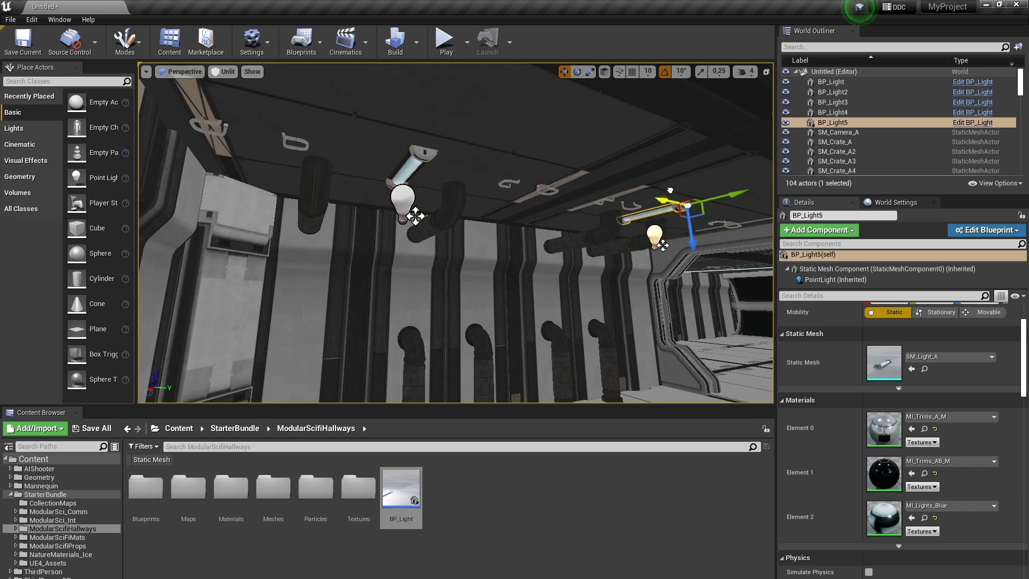
Rotate the light near the octagonal doorway around its vertical axis and reposition it on the ceiling.
key("w")
right_click_drag(700, 193, 792, 193)
key("e")
left_click_drag(584, 124, 565, 125)
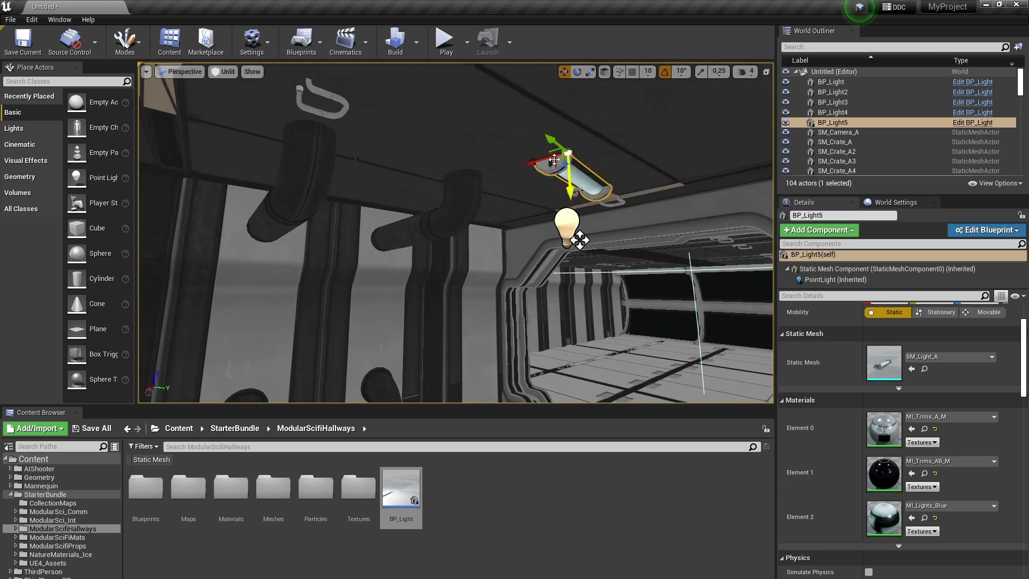
left_click_drag(547, 140, 391, 75)
key("a")
right_click_drag(391, 75, 522, 76)
left_click_drag(400, 79, 376, 79)
Place a BP_Light from the content folder on the windowed room's ceiling and rotate it to face downward.
right_click_drag(397, 200, 396, 199)
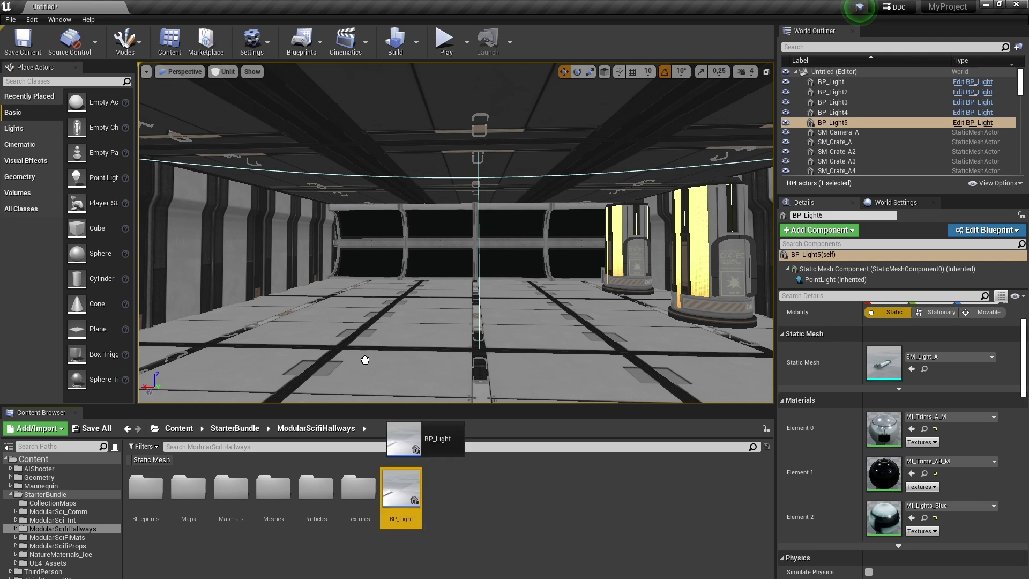
left_click_drag(401, 485, 353, 320)
left_click_drag(302, 178, 301, 179)
right_click_drag(301, 179, 257, 171)
key("w")
key("e")
left_click_drag(371, 209, 354, 207)
Adjust the windowed room's light position and duplicate it across the ceiling toward the energy cores.
right_click_drag(455, 194, 455, 193)
key("w")
left_click_drag(466, 200, 462, 199)
right_click_drag(462, 198, 462, 199)
left_click_drag(372, 199, 503, 199, "alt")
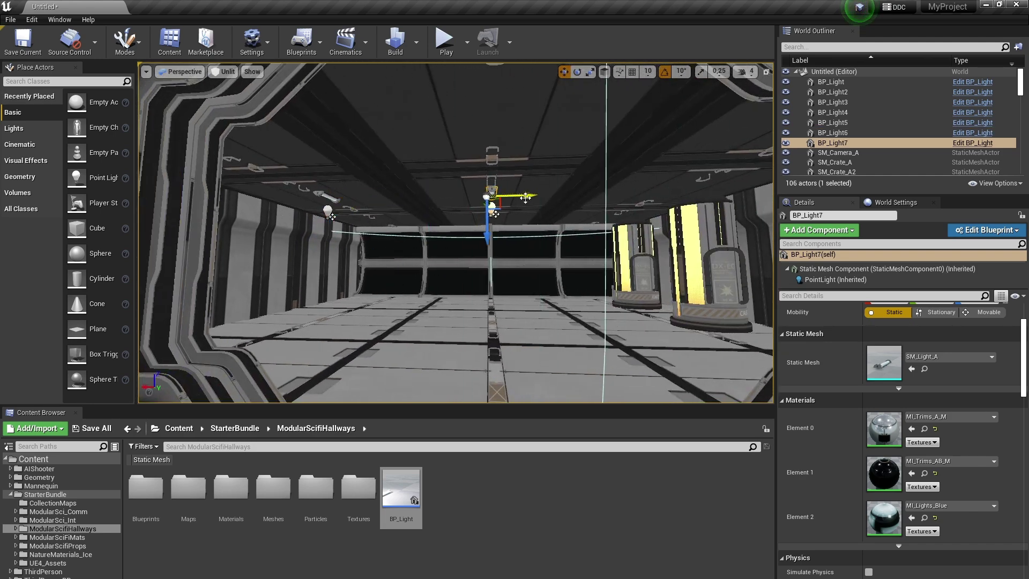
Select both ceiling lights in the windowed room and duplicate the pair farther along the ceiling.
right_click_drag(526, 198, 421, 198)
left_click(416, 210, "ctrl")
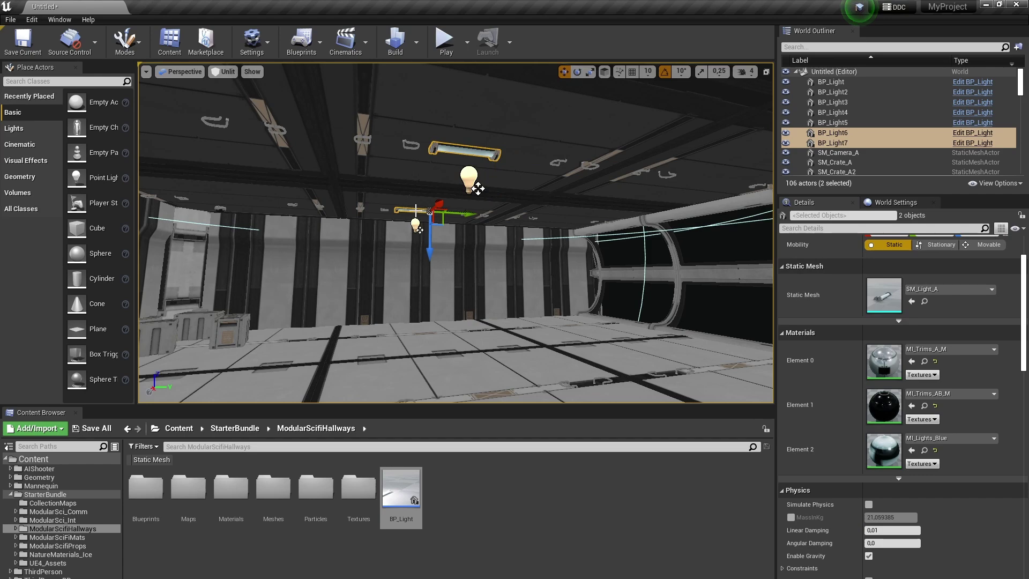
left_click_drag(465, 213, 314, 224)
right_click_drag(313, 224, 314, 224)
right_click_drag(208, 207, 209, 208)
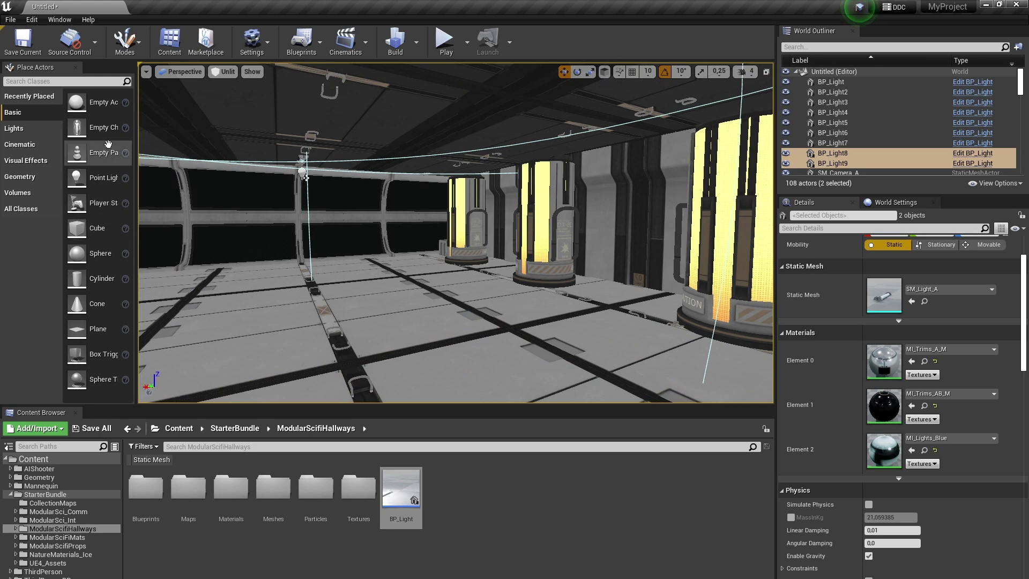
Place a point light near the energy cores with pale yellow colour FFF0A8, intensity about 37.3 cd and attenuation radius about 1081.
left_click(60, 130)
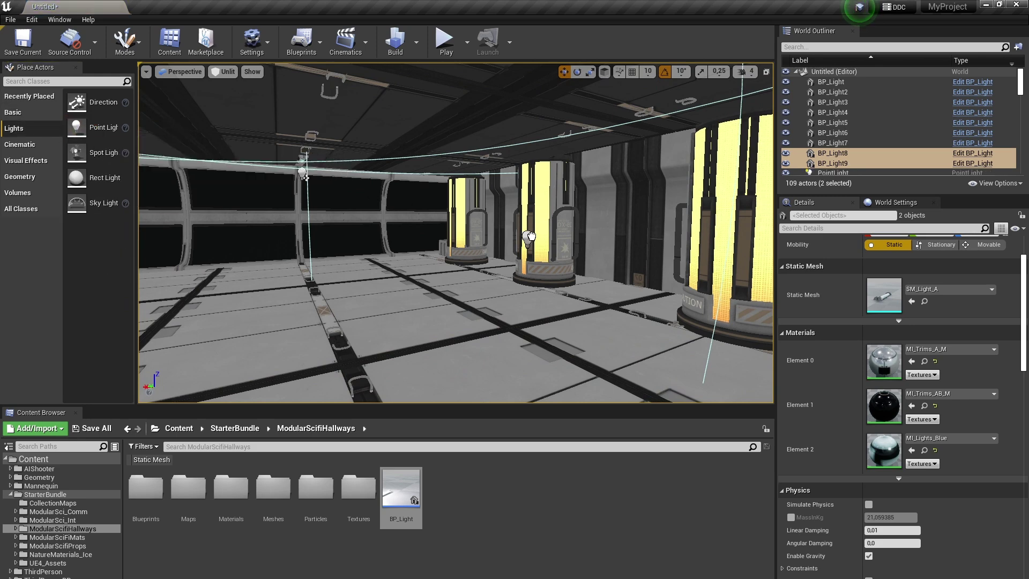
left_click_drag(524, 228, 532, 229)
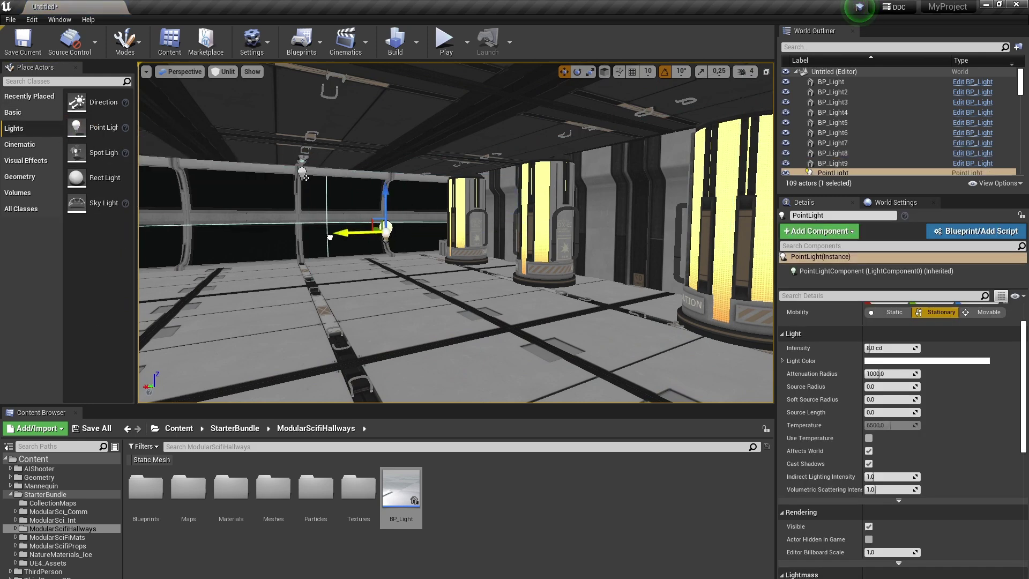
left_click(927, 360)
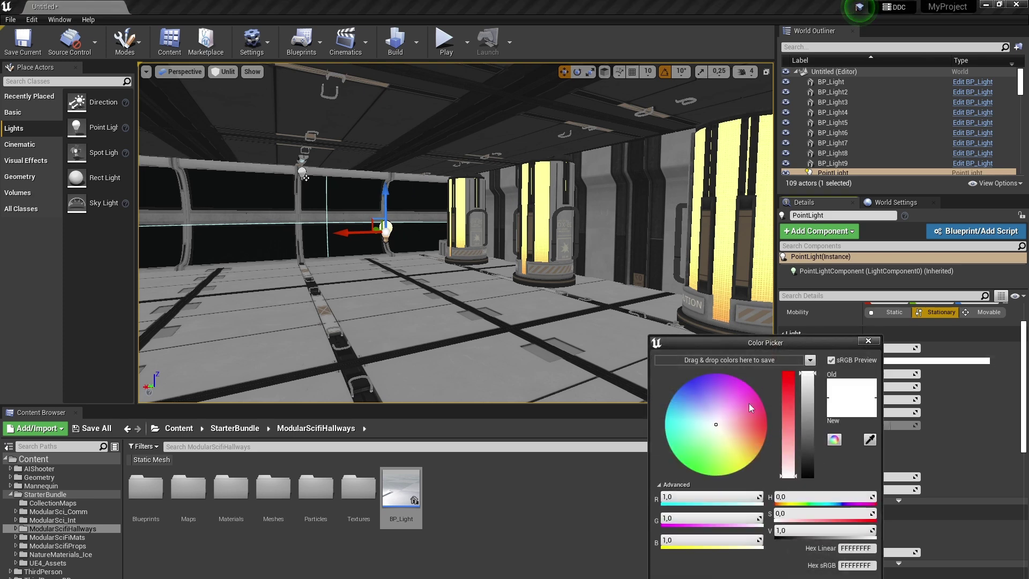
left_click_drag(747, 410, 743, 461)
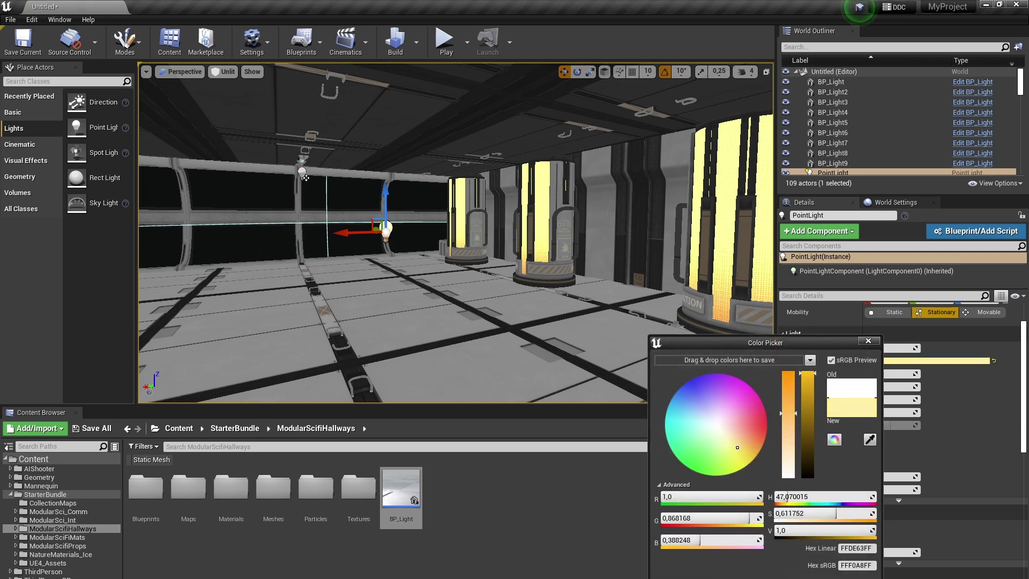
left_click(868, 340)
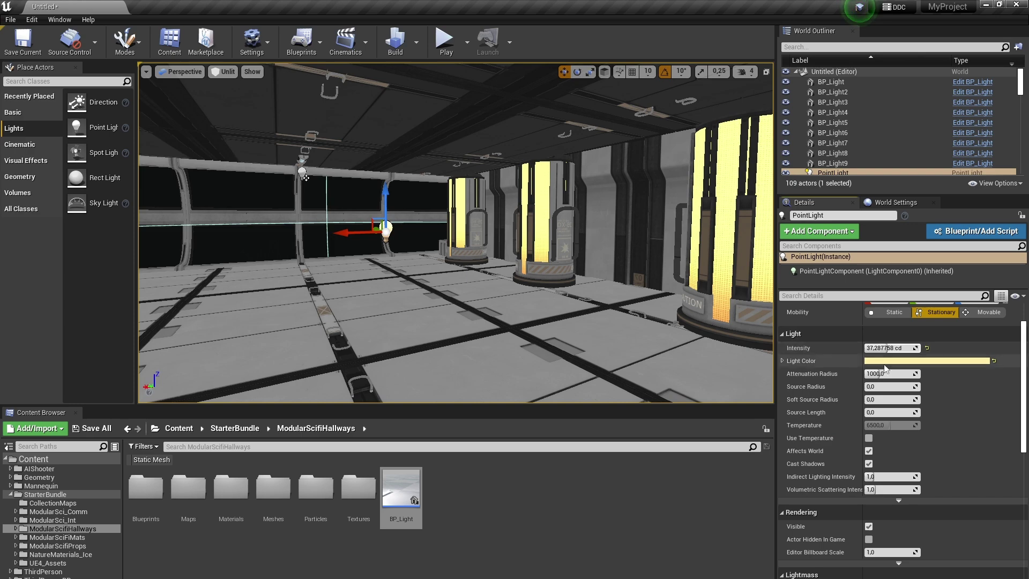
left_click_drag(883, 373, 879, 374)
Position the point light in front of an energy core and duplicate it beside the other two cores.
right_click_drag(520, 199, 482, 199)
left_click_drag(445, 221, 399, 225)
right_click_drag(423, 220, 339, 224)
left_click_drag(472, 200, 558, 214, "alt")
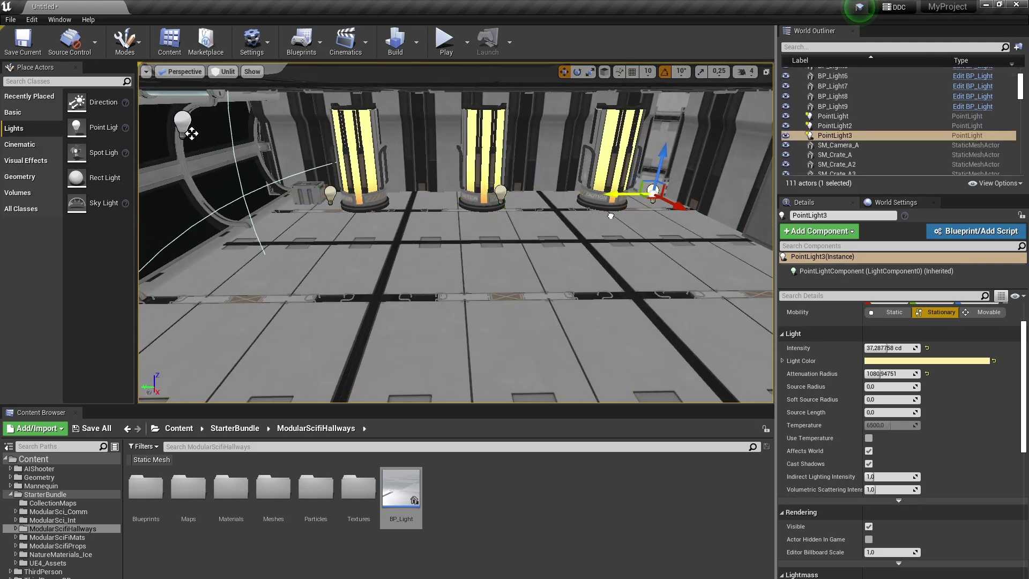
Switch the viewport to Lit shading and move the selected point light closer to its energy core.
left_click(227, 74)
left_click(240, 104)
right_click_drag(300, 161, 377, 166)
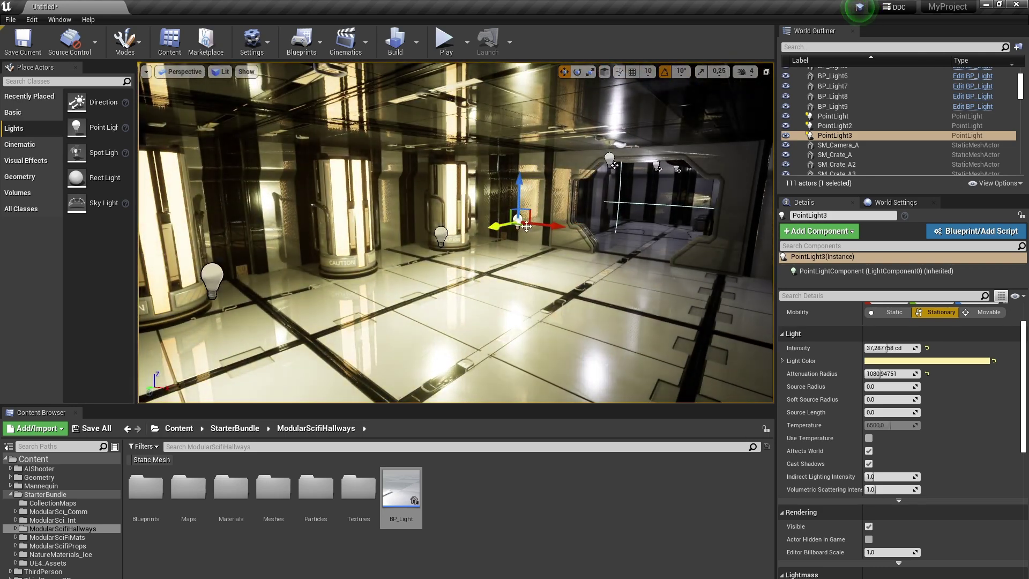
left_click_drag(543, 222, 489, 221)
right_click_drag(444, 214, 423, 198)
right_click_drag(493, 238, 353, 236)
Delete the other two point lights in front of the energy cores.
left_click(441, 237)
key("Delete")
left_click(435, 207)
key("Delete")
Change the remaining point light's colour to a more saturated orange-yellow.
right_click_drag(435, 207, 497, 219)
left_click(495, 217)
left_click(883, 360)
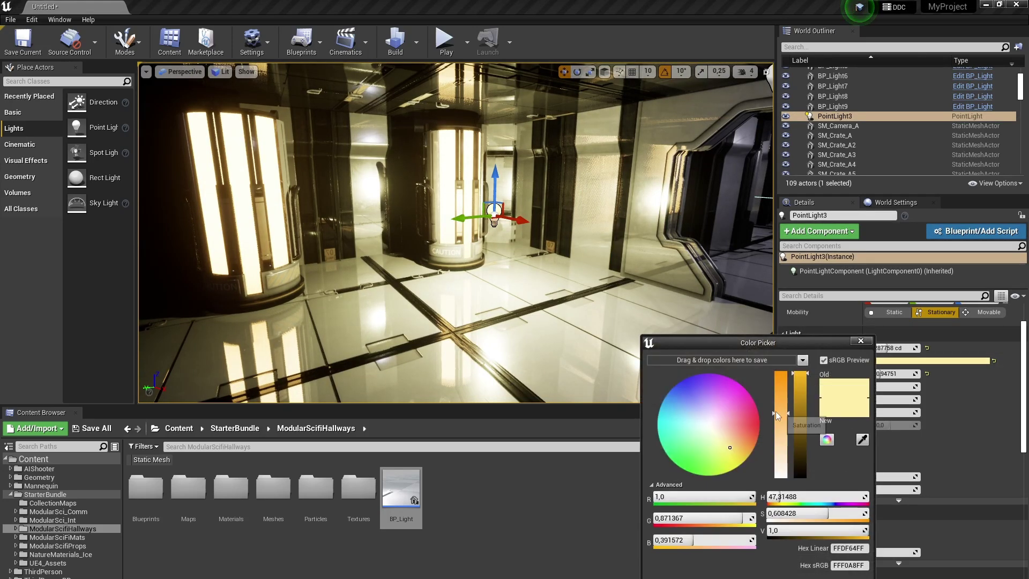
left_click_drag(776, 410, 774, 373)
left_click(740, 451)
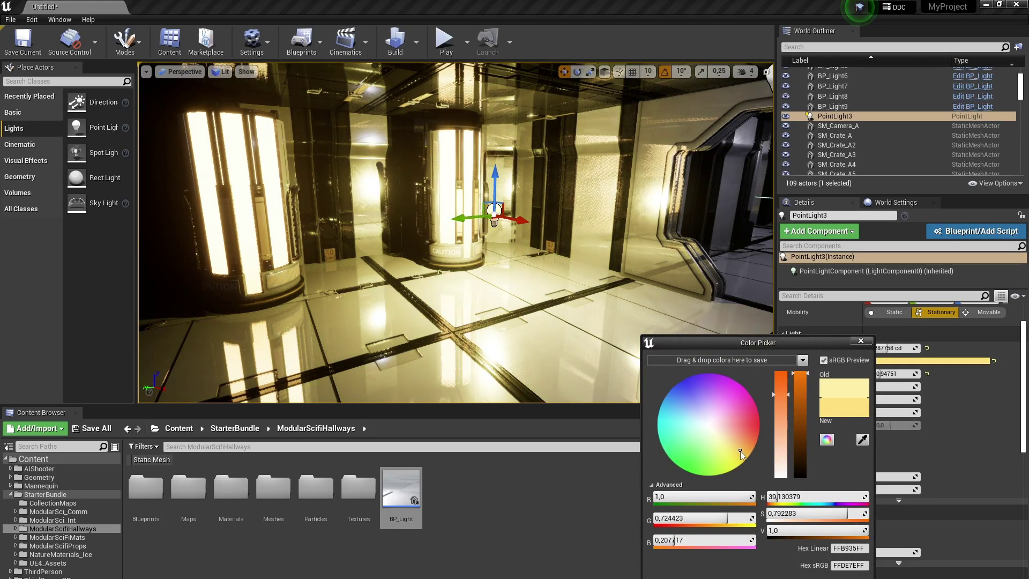
left_click_drag(738, 449, 741, 447)
left_click(823, 578)
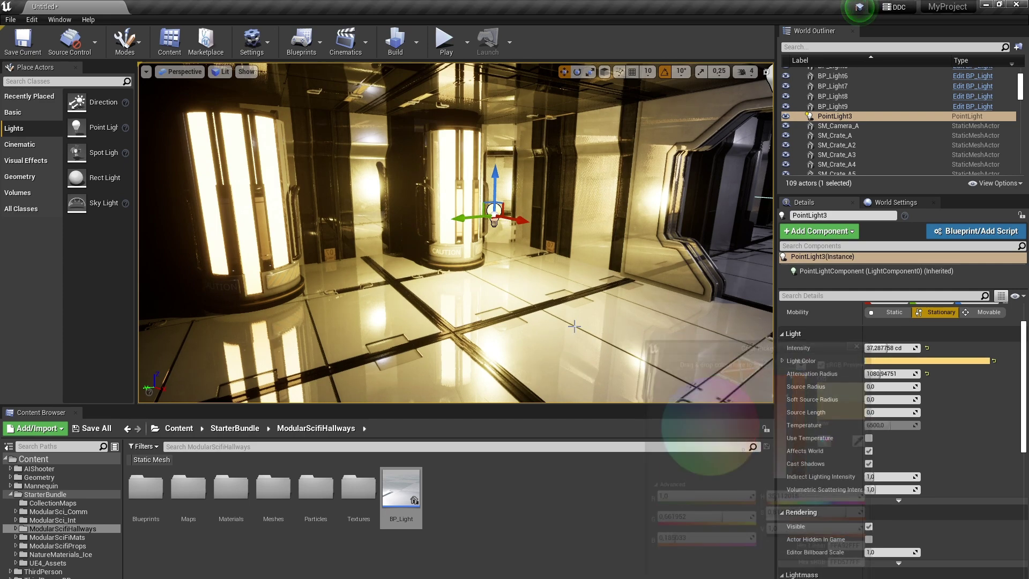
Set the point light's attenuation radius to about 576 and its intensity to about 14.56 cd.
left_click_drag(877, 373, 898, 387)
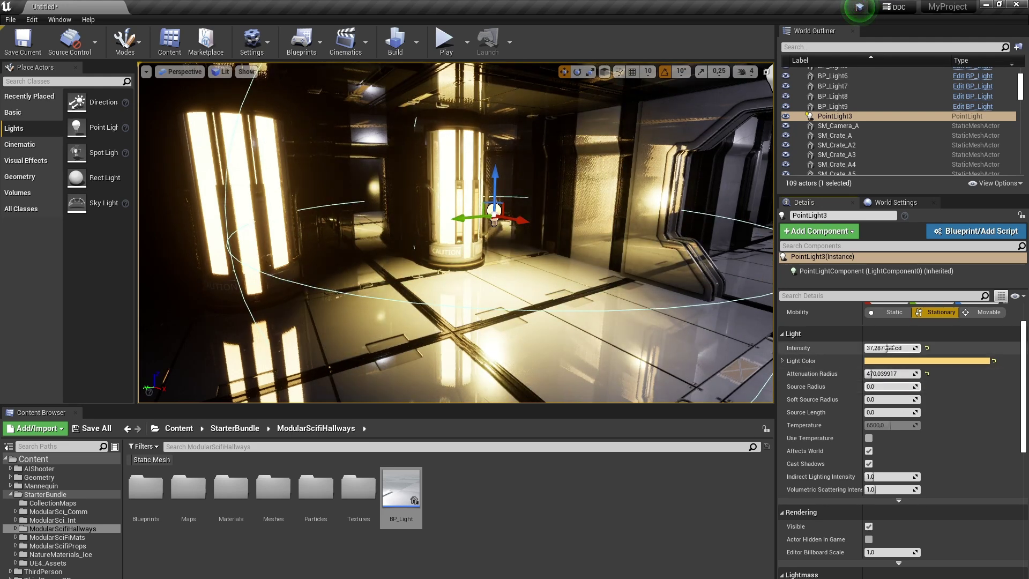
left_click_drag(889, 349, 898, 373)
Duplicate the point light beside the other two energy cores and set the mobility of all three to Movable.
right_click_drag(604, 262, 547, 261)
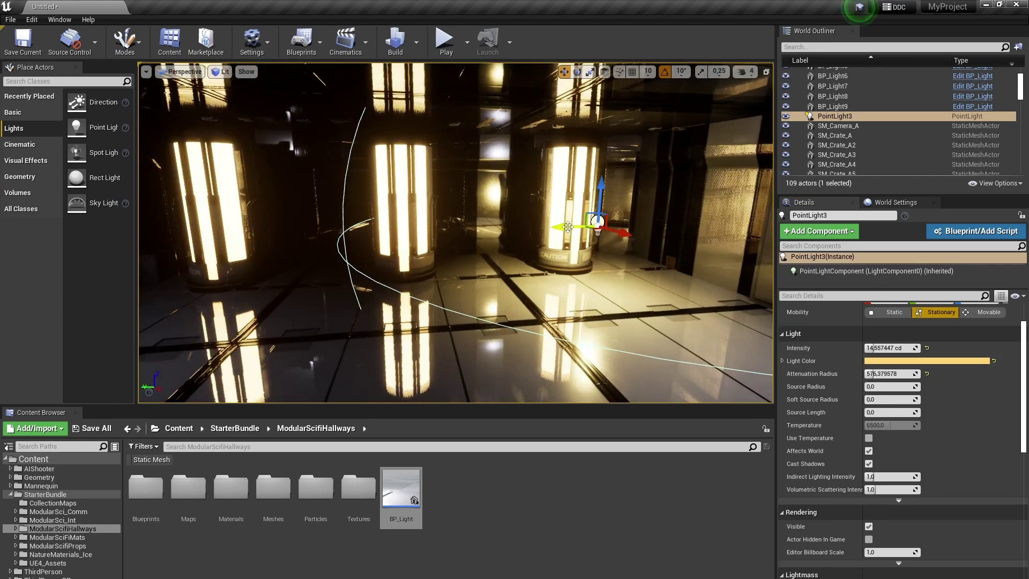
left_click_drag(559, 227, 145, 237, "alt")
right_click_drag(268, 241, 305, 242)
left_click(834, 115, "shift")
left_click(987, 245)
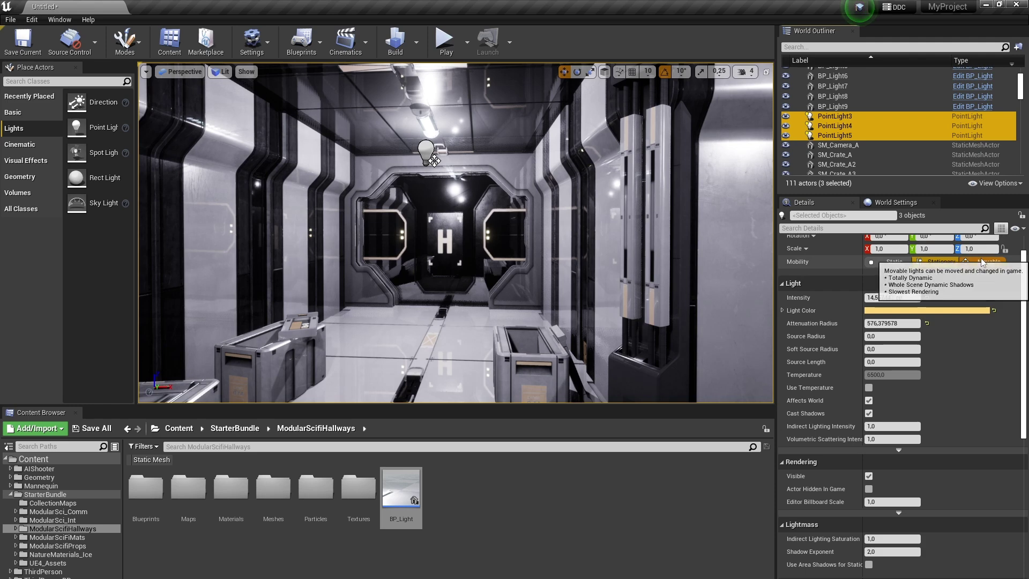
Open the blueprint of the hallway's BP_Light and adjust the intensity of its PointLight component.
left_click(429, 153)
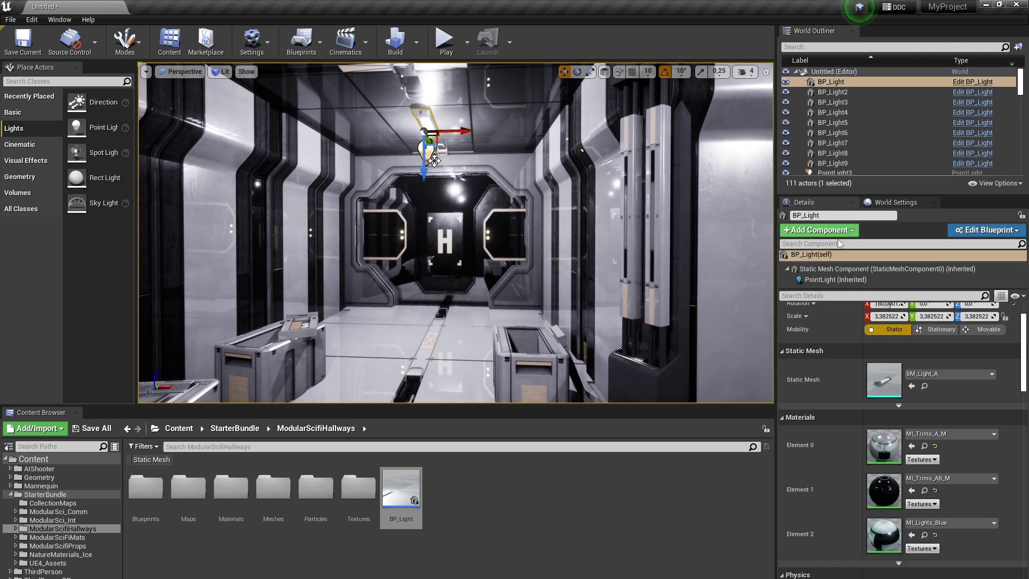
left_click(986, 230)
left_click(959, 250)
left_click(59, 85)
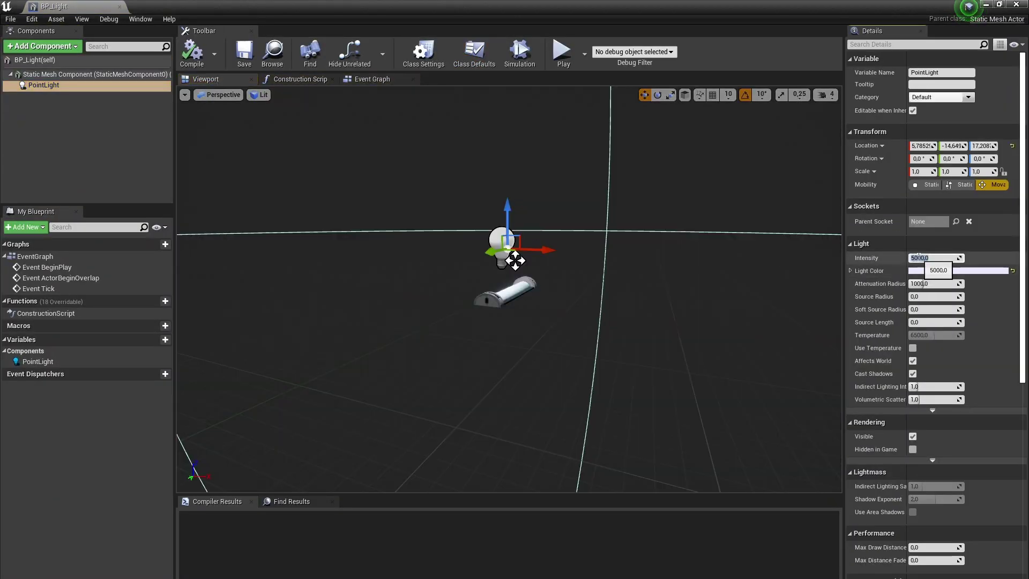
left_click(984, 5)
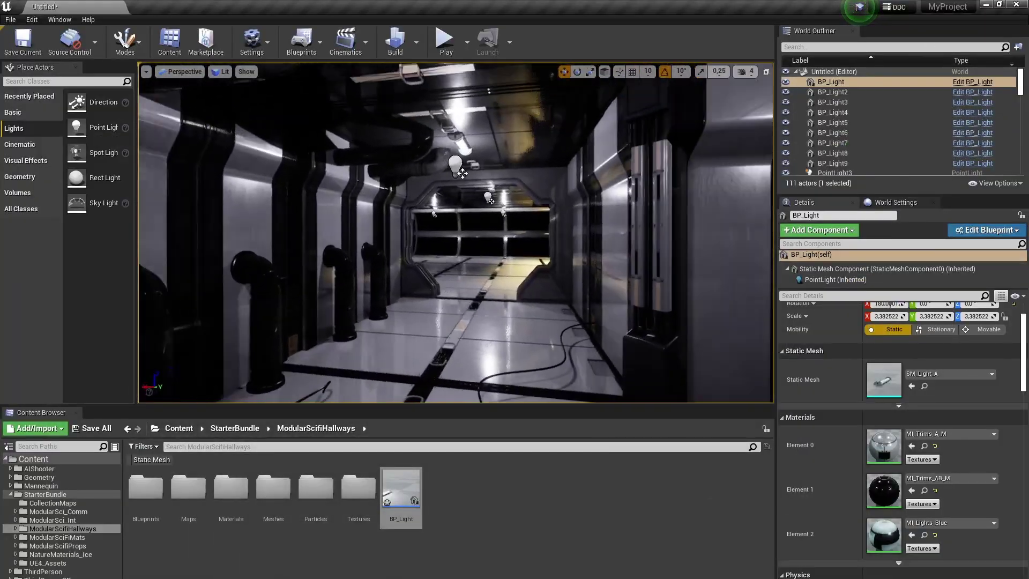
Find Exponential Height Fog among the placeable actors and place it on the windowed room's floor.
key("w")
left_click(51, 113)
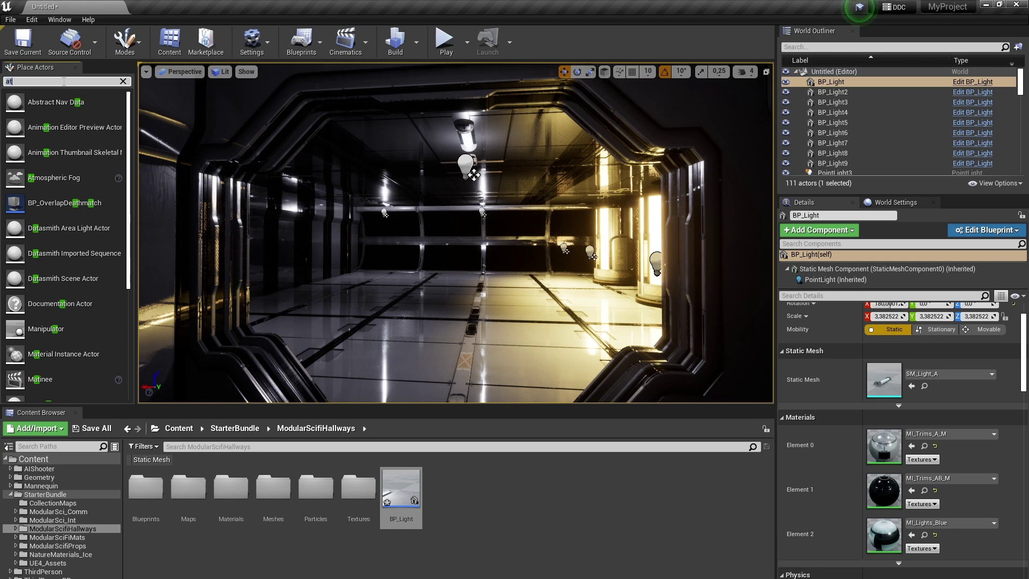
left_click_drag(76, 125, 488, 309)
Set the height fog's inscattering colour to black.
key("w")
right_click_drag(508, 325, 528, 336)
key("s")
right_click_drag(745, 318, 745, 319)
key("w")
left_click(883, 336)
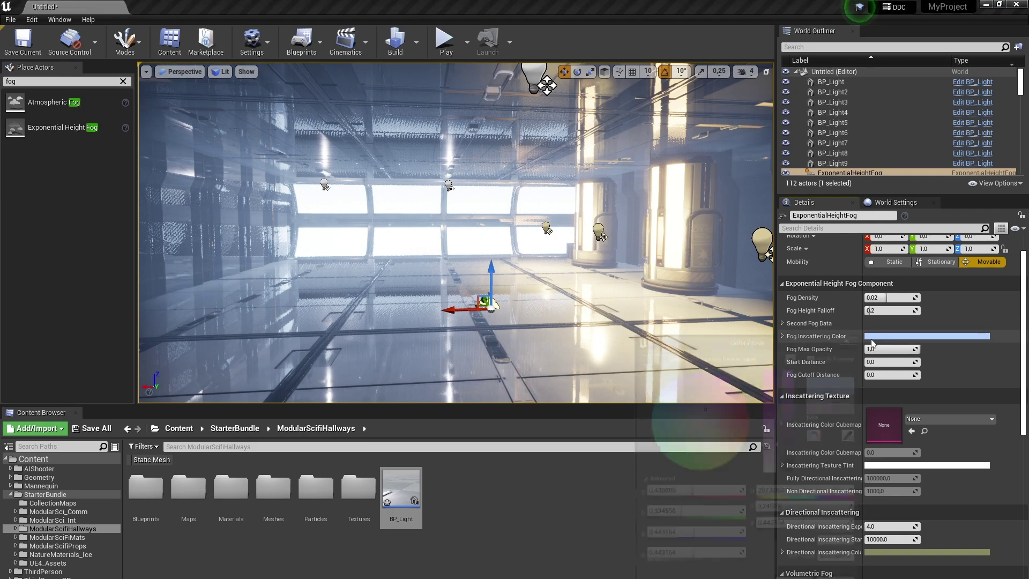
left_click_drag(790, 423, 799, 555)
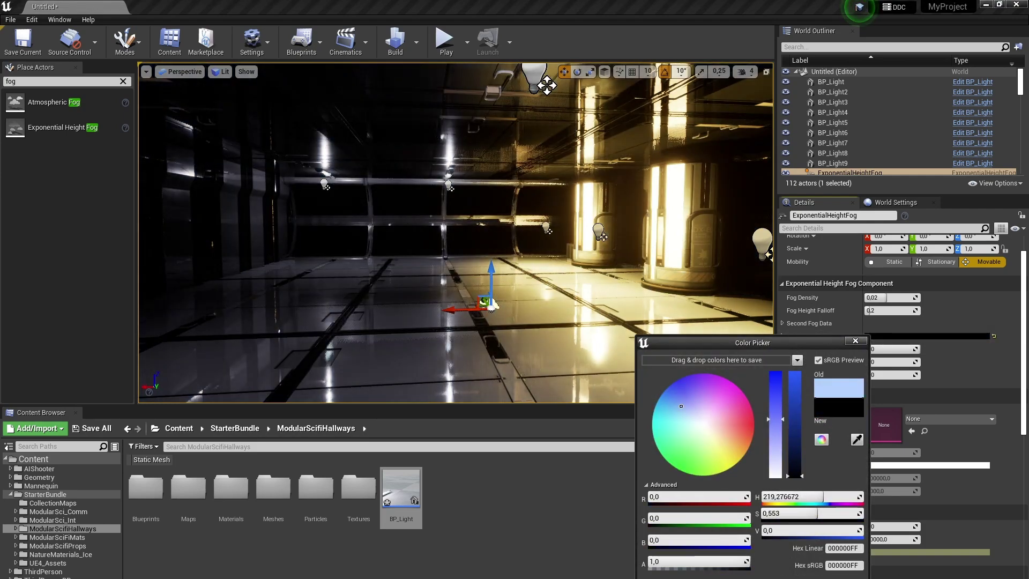
left_click(855, 341)
Set the height fog's density to 0.5 and its second fog data density to 1.0.
key("w")
right_click_drag(744, 316, 736, 343)
key("s")
mouse_move(641, 347)
right_mouse_down()
mouse_move(639, 337)
mouse_move(641, 347)
right_mouse_up()
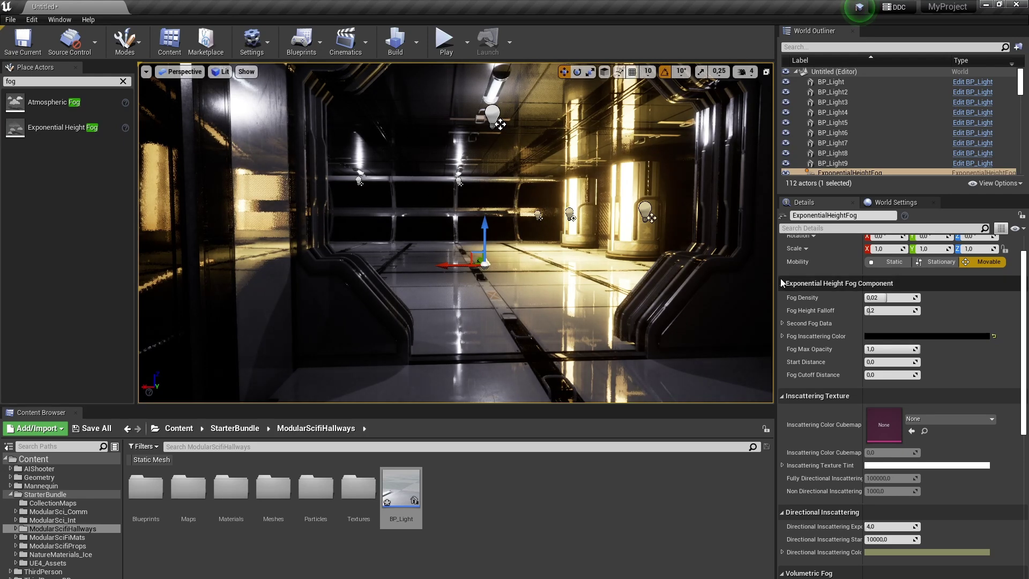
left_click_drag(889, 298, 861, 331)
left_click(783, 323)
type("2.0")
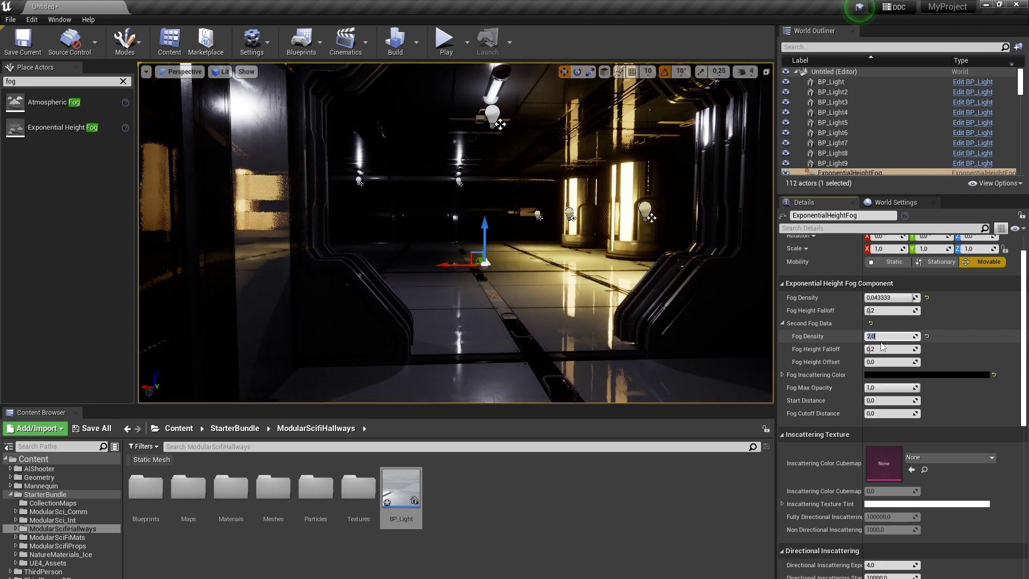
key("Return")
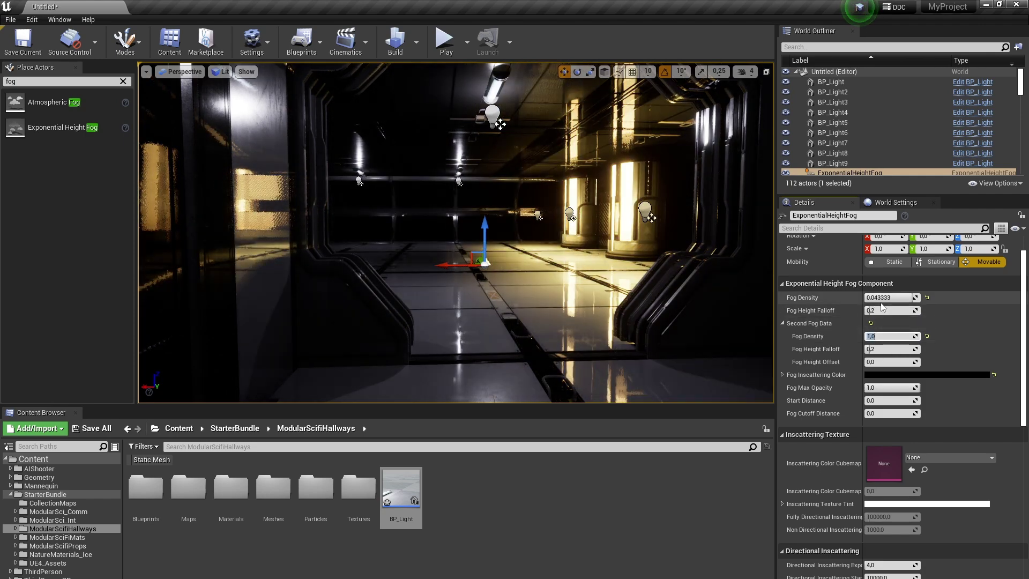
type("1.0")
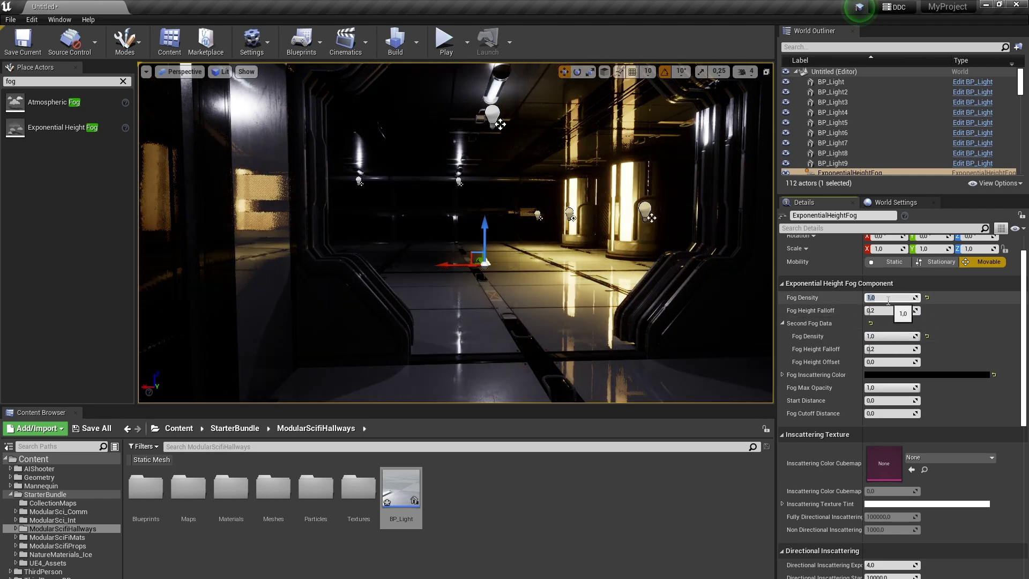
key("Return")
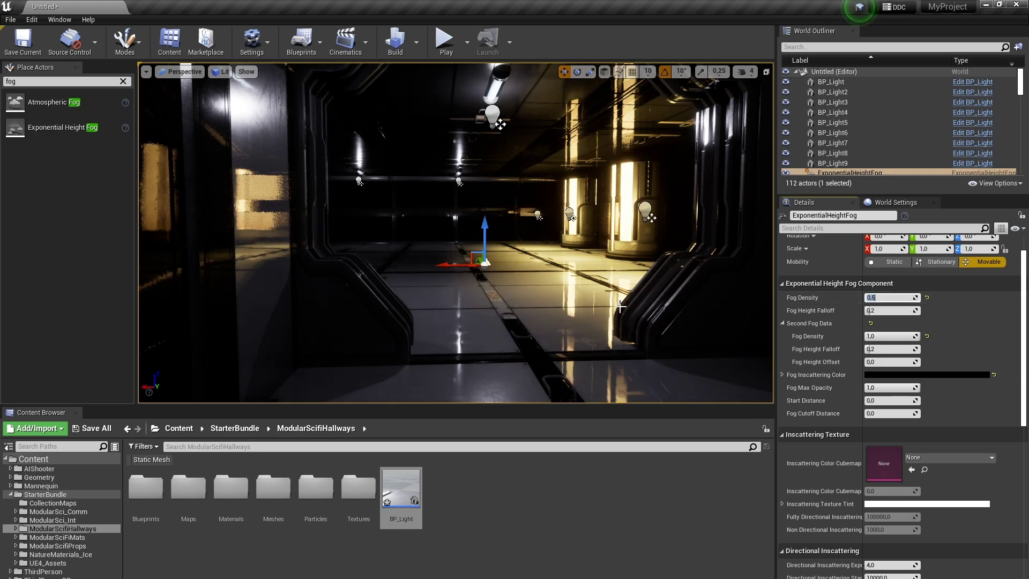
Place a Post Process Volume in the crate hallway and scale it to 500 on all three axes.
right_click_drag(619, 306, 257, 287)
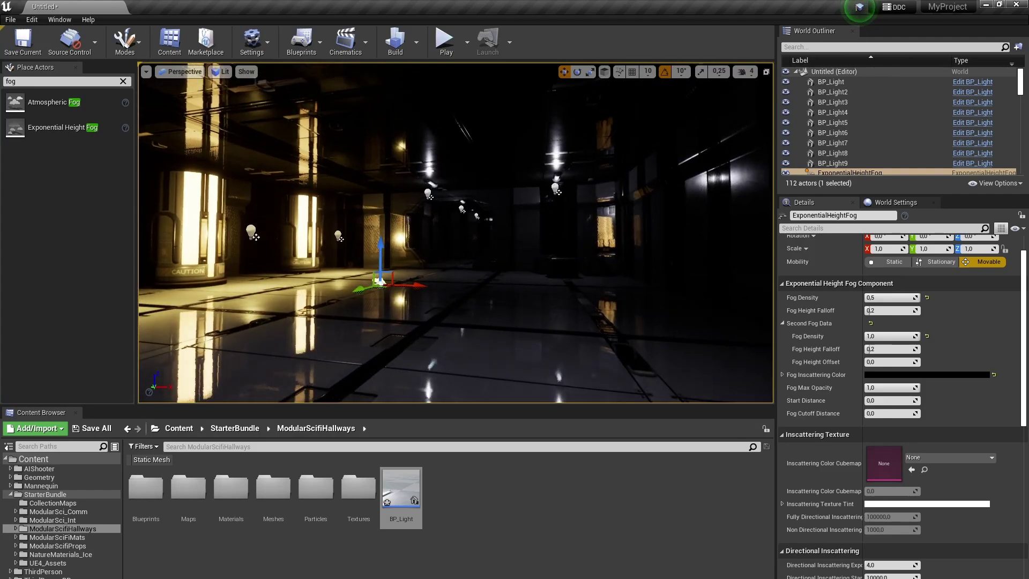
mouse_move(455, 233)
right_mouse_down()
mouse_move(442, 236)
mouse_move(450, 207)
mouse_move(531, 209)
mouse_move(463, 210)
mouse_move(464, 219)
right_mouse_up()
key("w")
left_click_drag(445, 182, 444, 174)
left_click(123, 80)
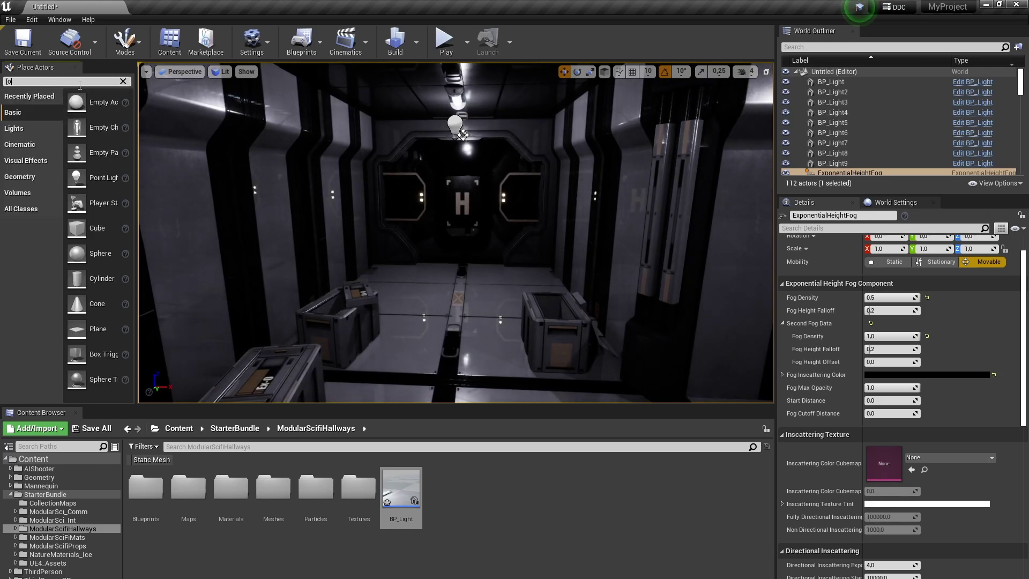
left_click_drag(54, 101, 451, 238)
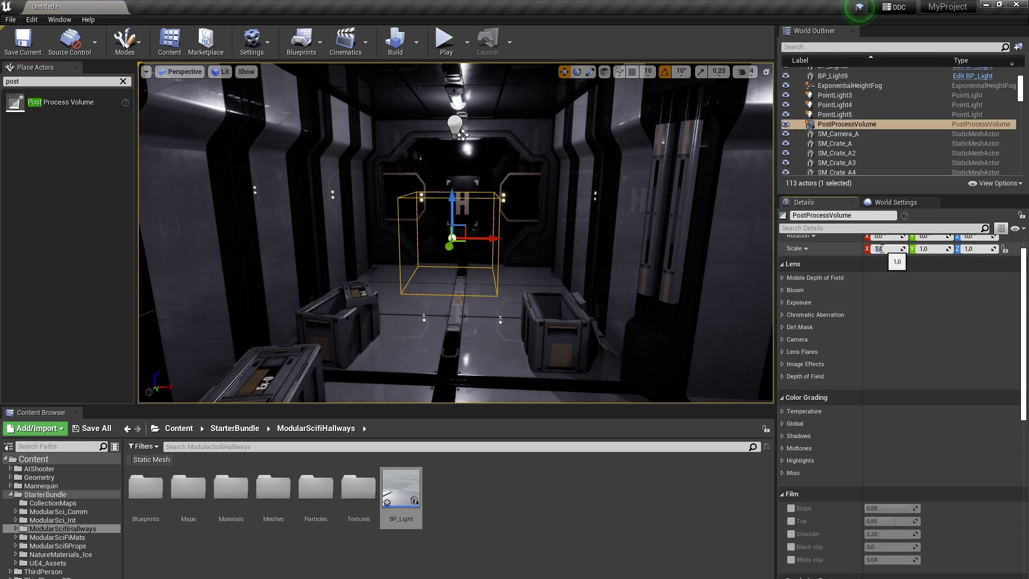
type("500")
key("Return")
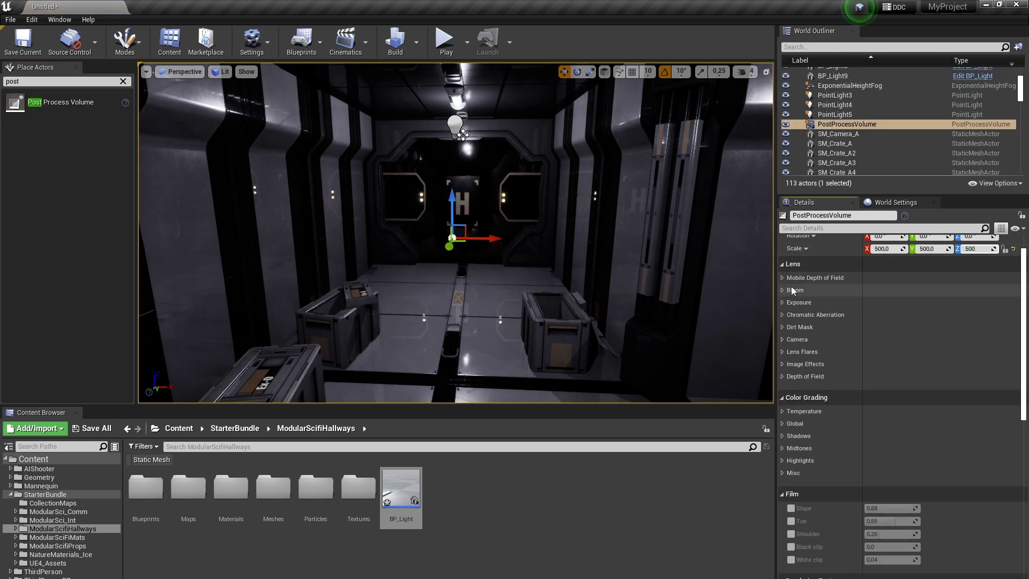
Enable the Method and Intensity overrides for the post process volume's bloom.
left_click(782, 290)
left_click(796, 303)
left_click(796, 316)
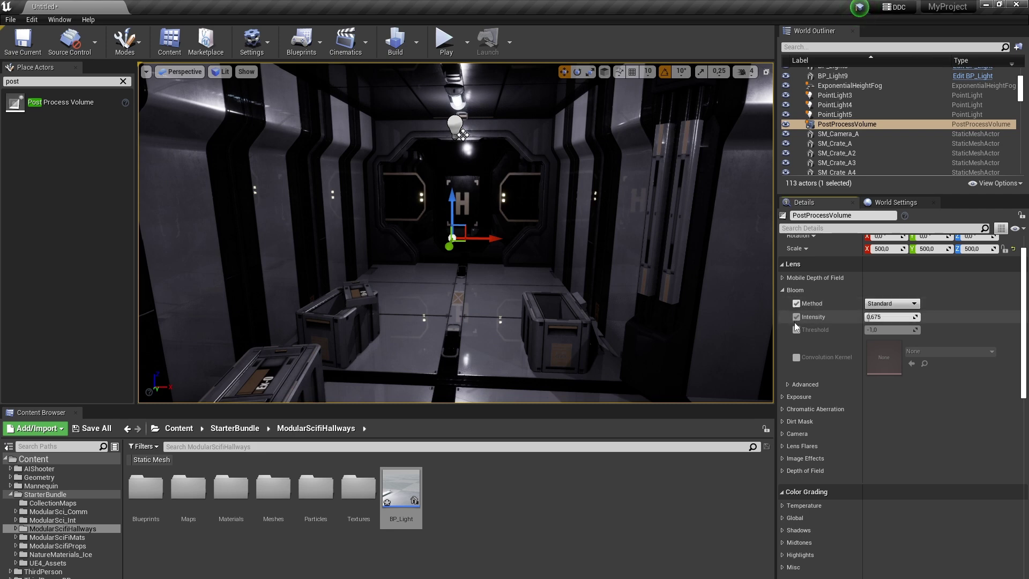
Enable the Min Brightness and Max Brightness overrides in the volume's exposure settings.
left_click(782, 397)
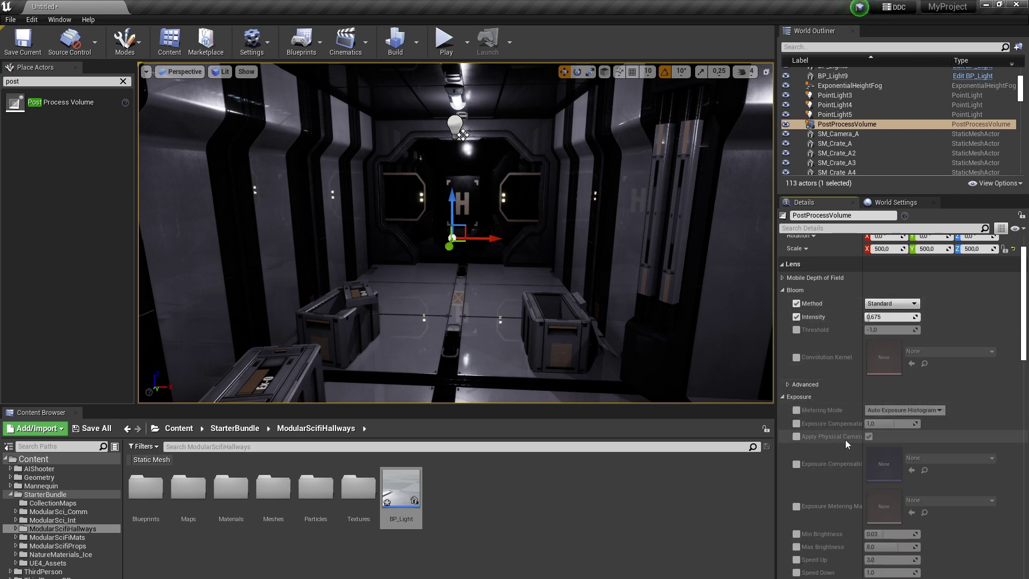
left_click(796, 547)
left_click(796, 533)
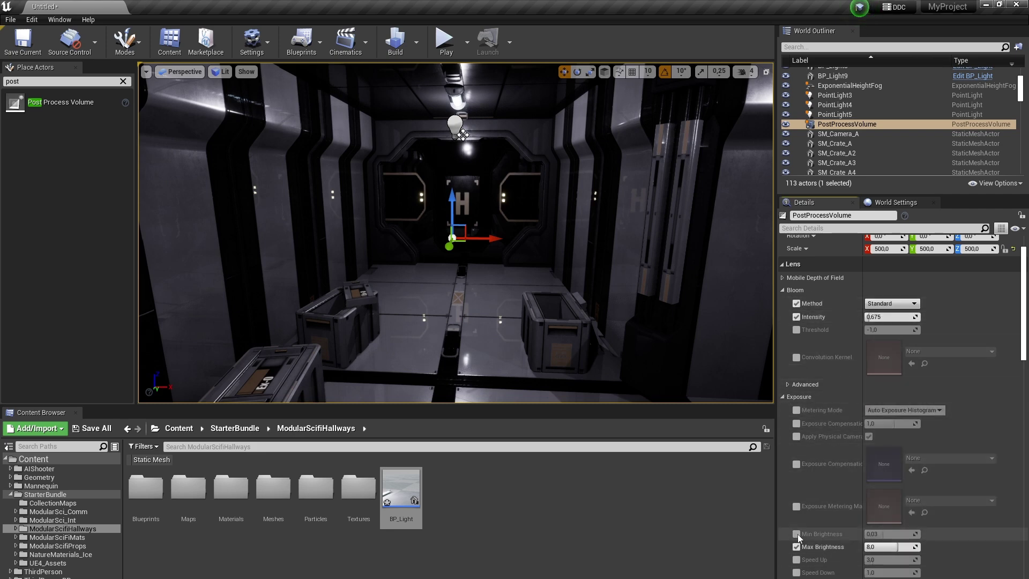
Try minimum and maximum exposure brightness values of 1 and 2, then a minimum of 3.
left_click(884, 547)
type("0")
left_click(885, 534)
type("1")
left_click(885, 547)
type("1")
left_click(887, 534)
type("2")
left_click(887, 547)
type("2")
left_click(886, 535)
type("3")
left_click(887, 546)
Try 0.2 for both the minimum and maximum exposure brightness.
left_click(884, 537)
type("0,2")
key("Tab")
type("0,2")
key("Return")
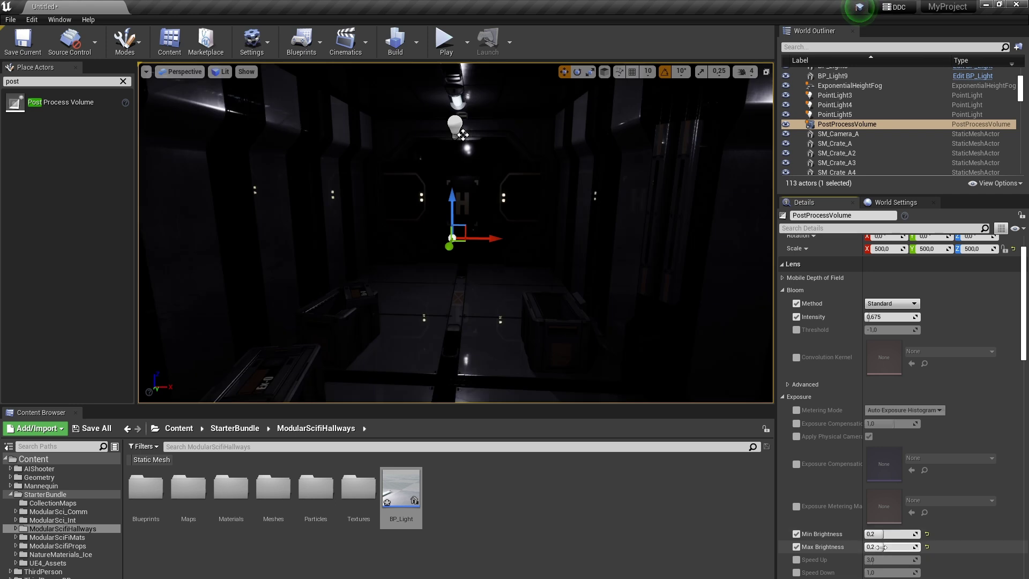
Set the exposure's minimum brightness to 0.1 and maximum brightness to 1.0, and check the lighting in the energy core room.
left_click(885, 534)
type(".1")
left_click(886, 546)
type("1")
left_click(892, 534)
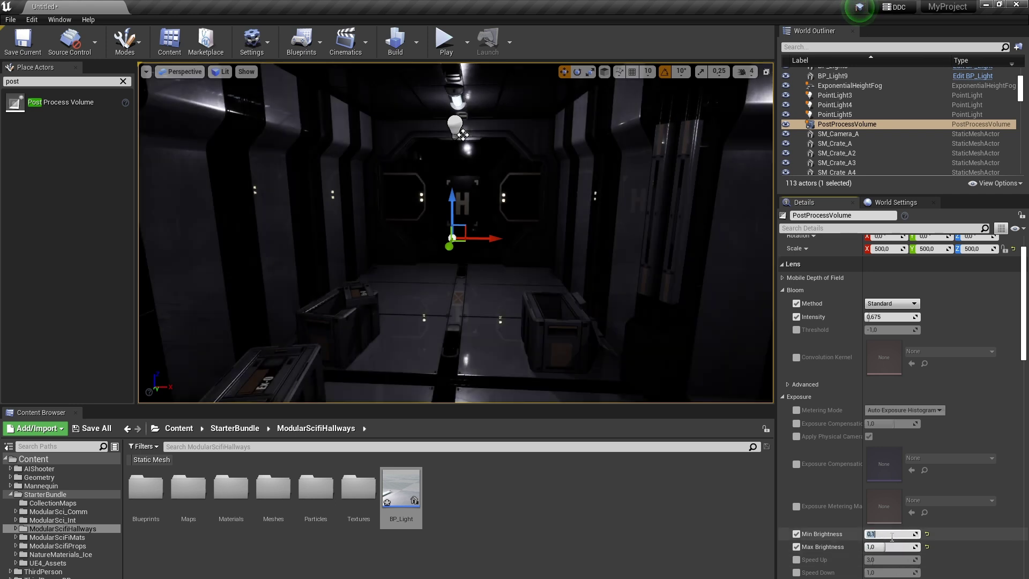
right_click_drag(589, 279, 552, 268)
key("w")
right_click_drag(433, 238, 418, 239)
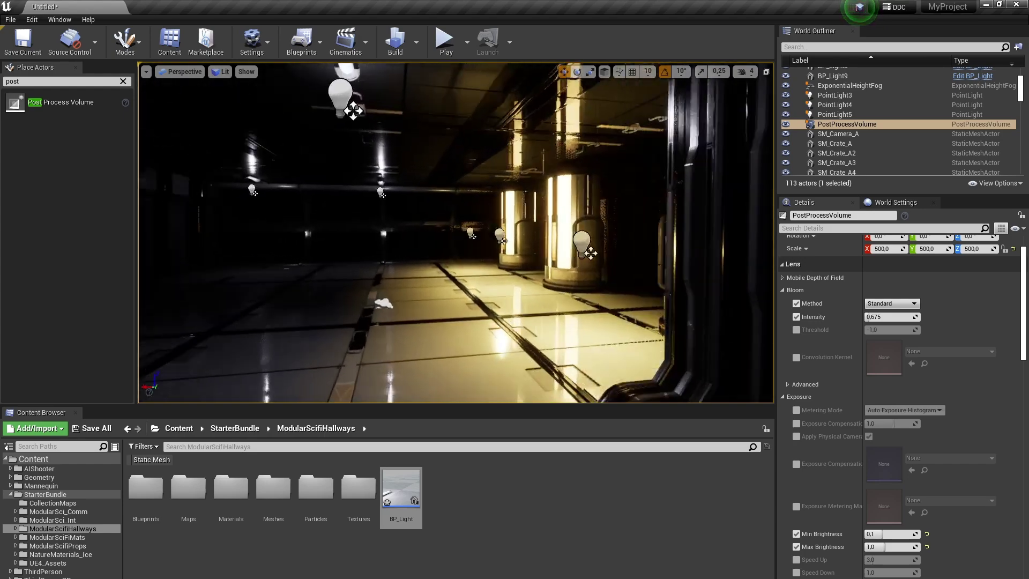